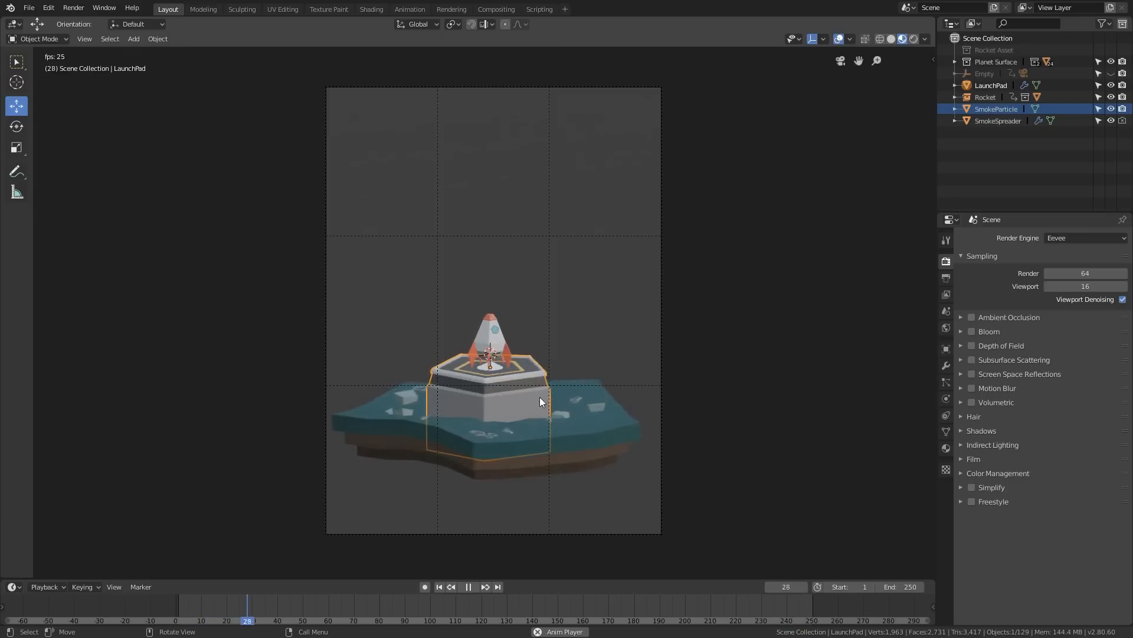
Stop the animation at frame 156 and render that frame as a still image, shown at full screen size
left_click_drag(448, 601, 573, 601)
key("space")
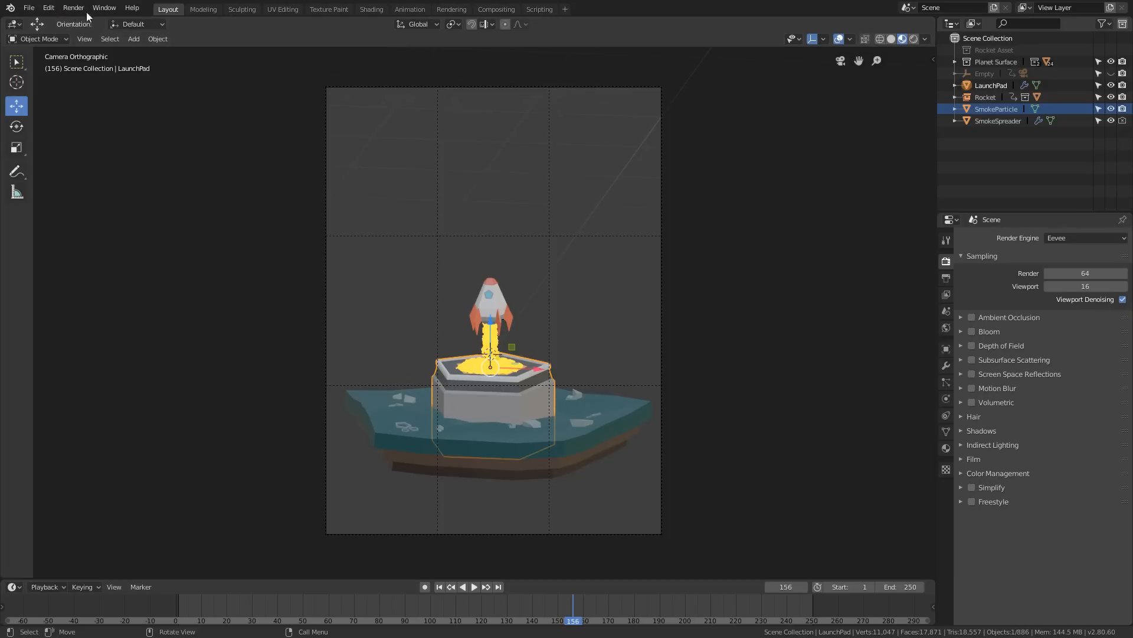
left_click(71, 8)
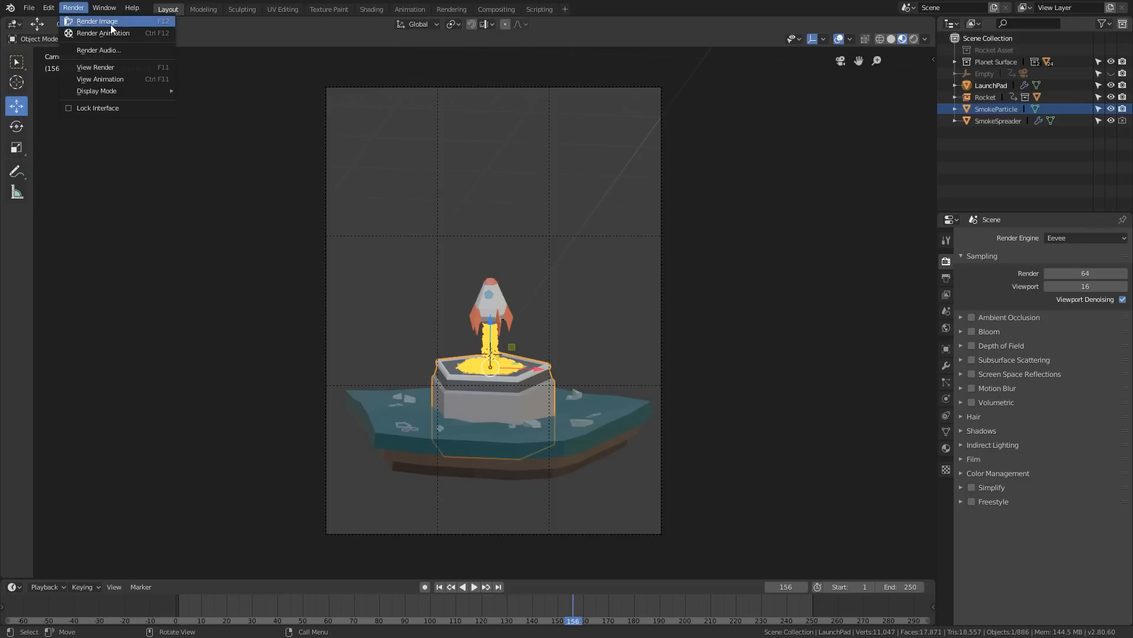
left_click(131, 25)
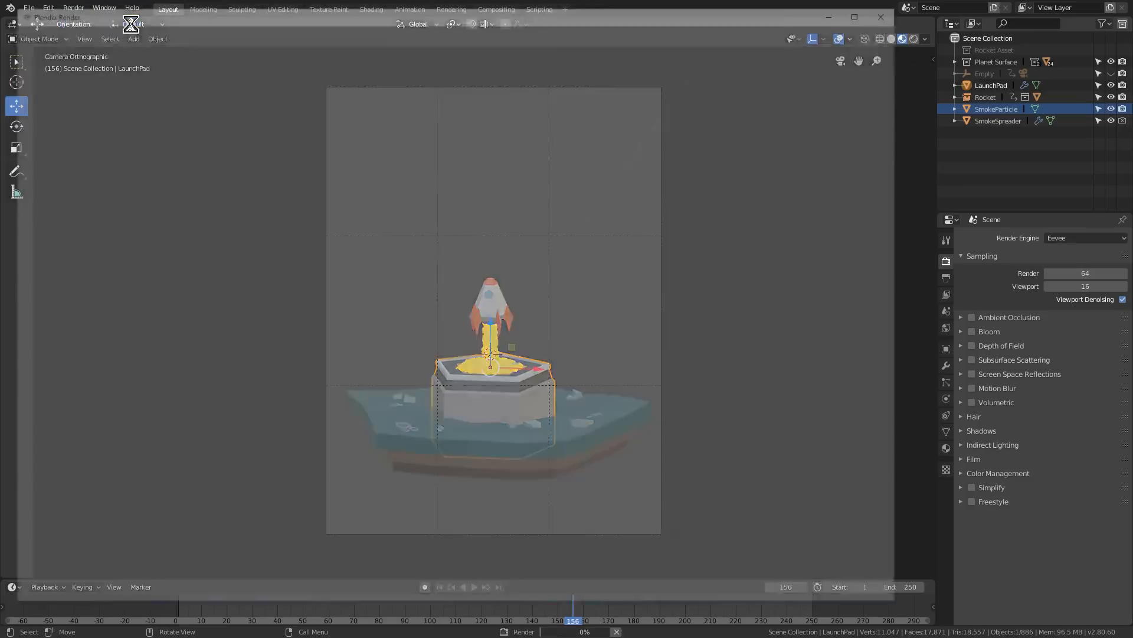
left_click(867, 9)
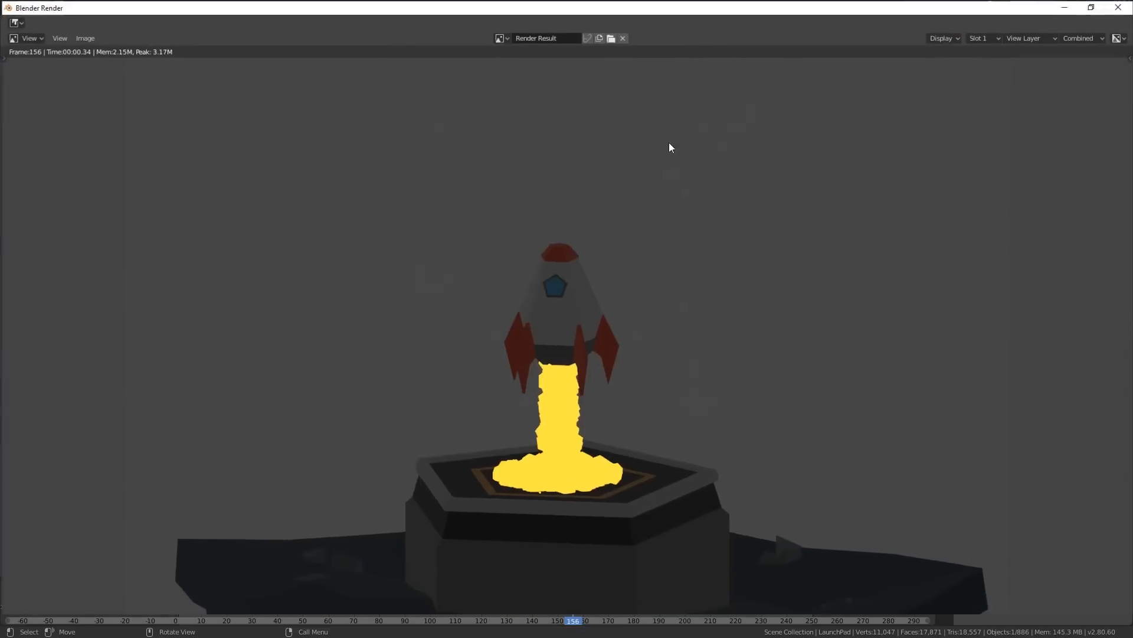
Examine the rendered rocket, launch pad and ground for lighting, and close the render window
scroll(604, 295, "down", 4)
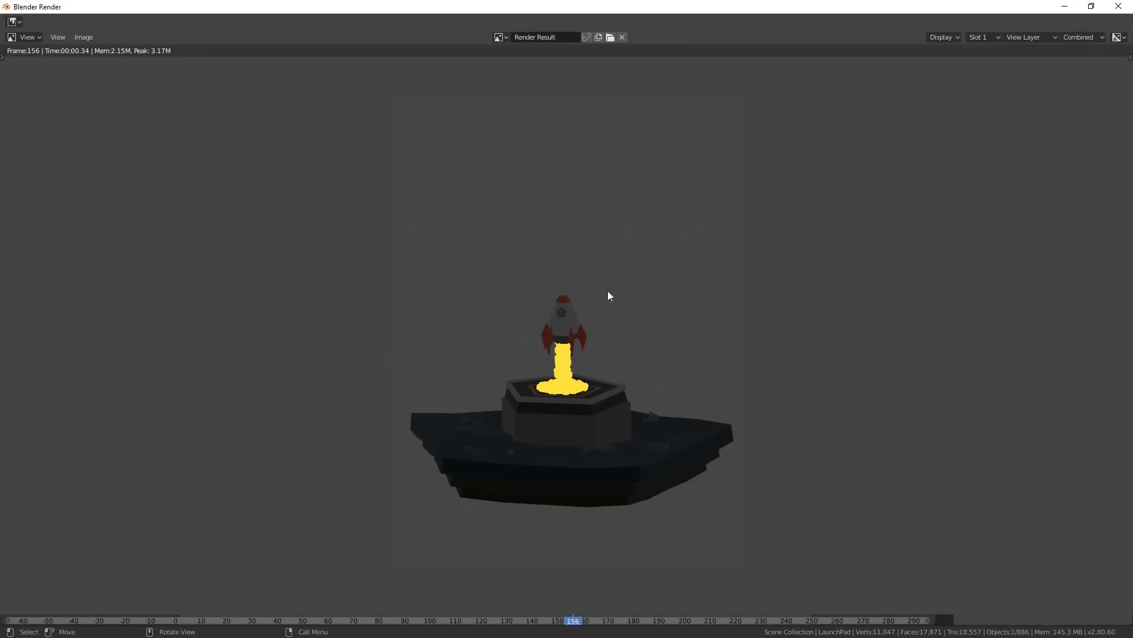
scroll(581, 295, "up", 3)
middle_click_drag(579, 289, 545, 273)
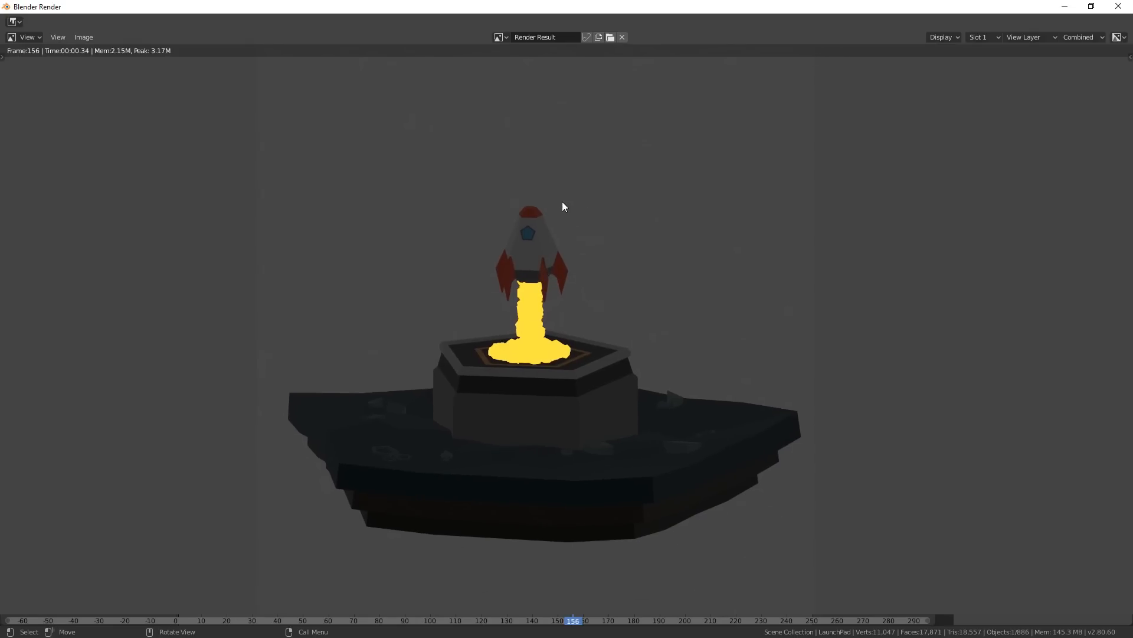
left_click_drag(550, 10, 118, 50)
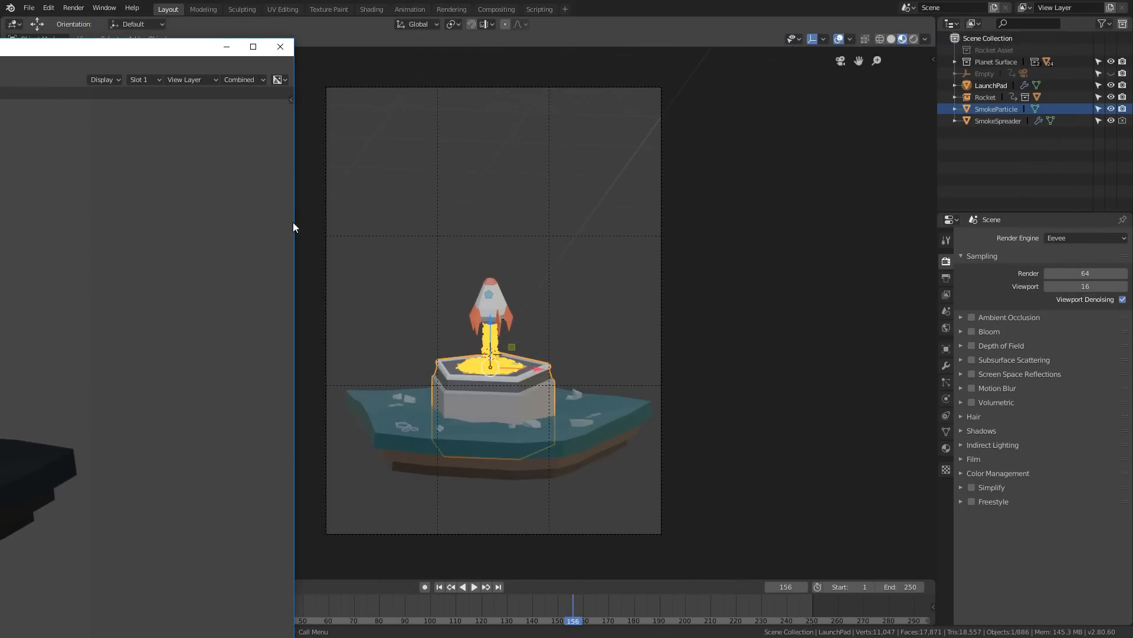
key("Escape")
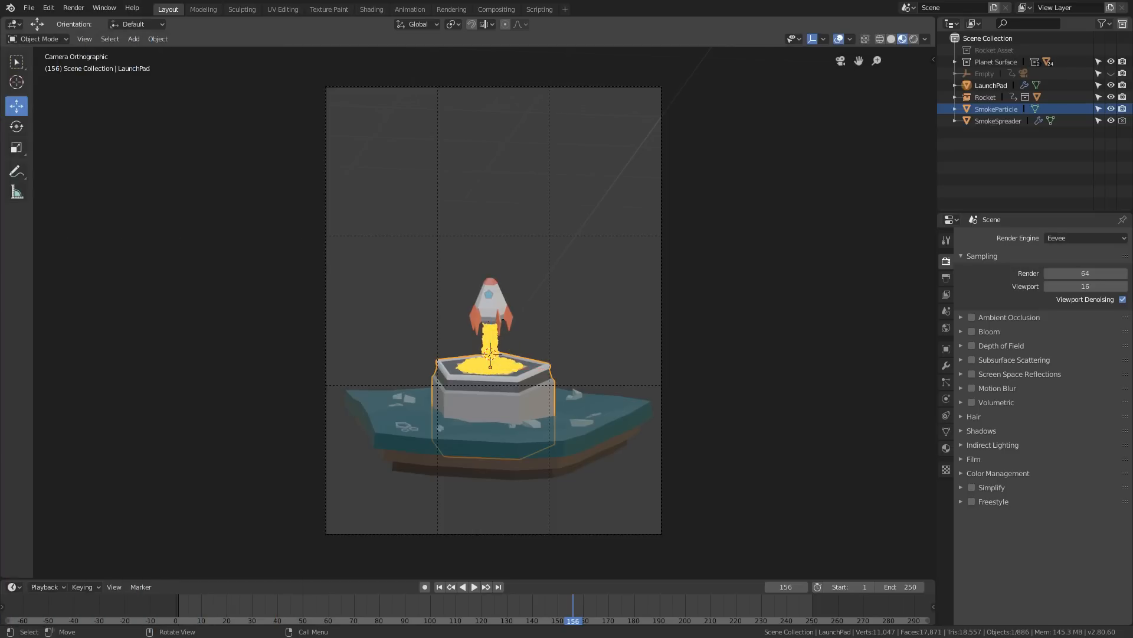
key("F12")
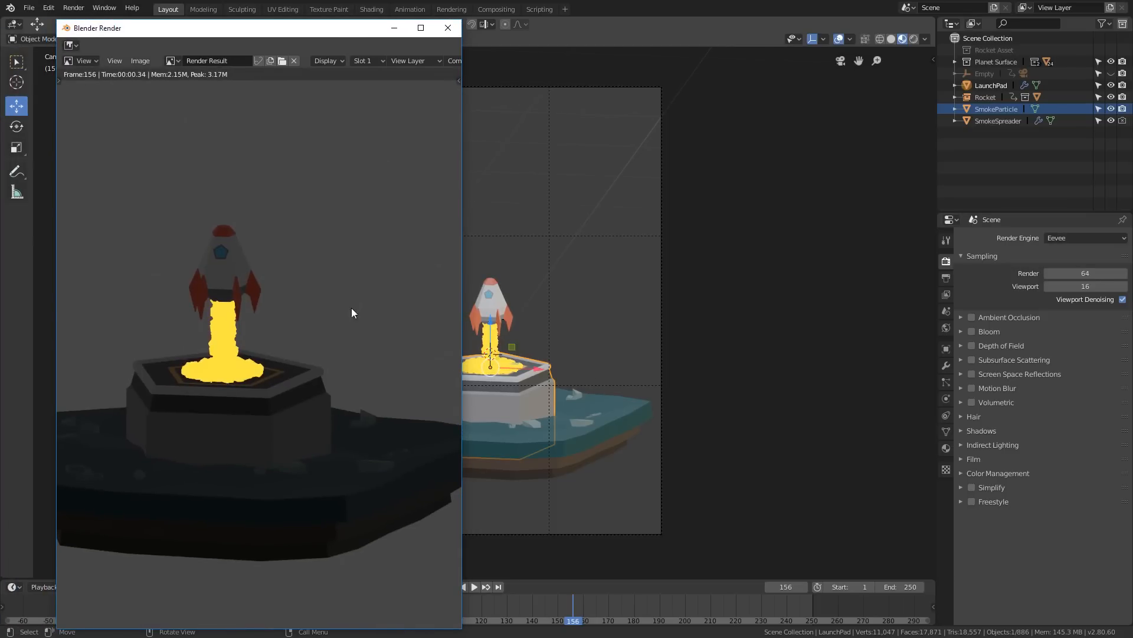
left_click(448, 27)
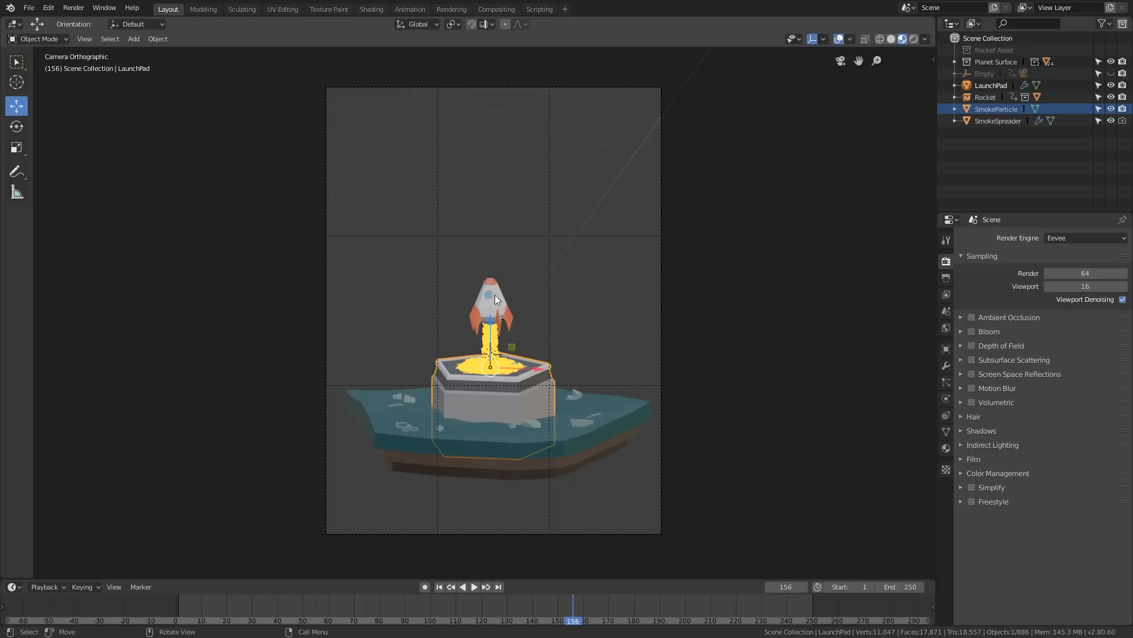
Switch the viewport shading from LookDev to Rendered and check the scene through the camera
scroll(471, 387, "up", 2)
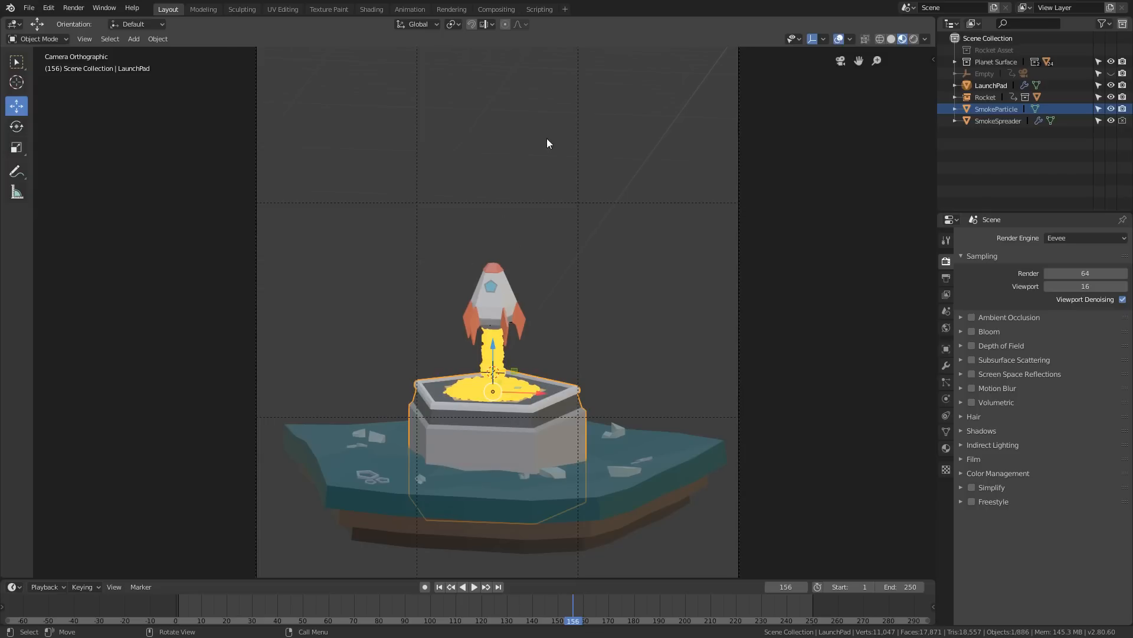
key("z")
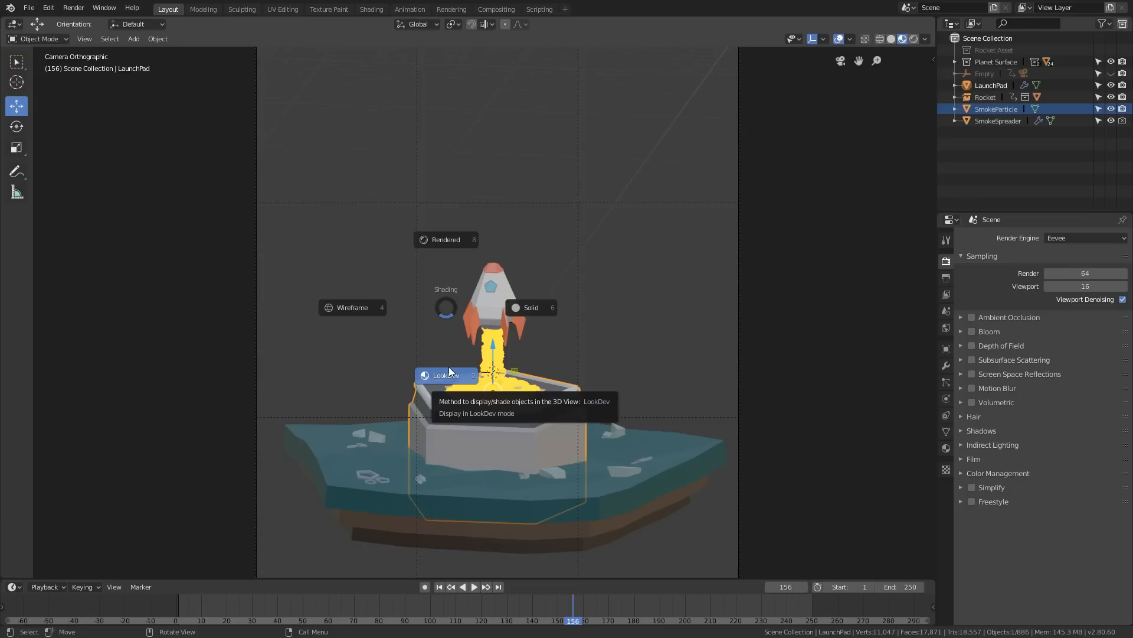
left_click(447, 241)
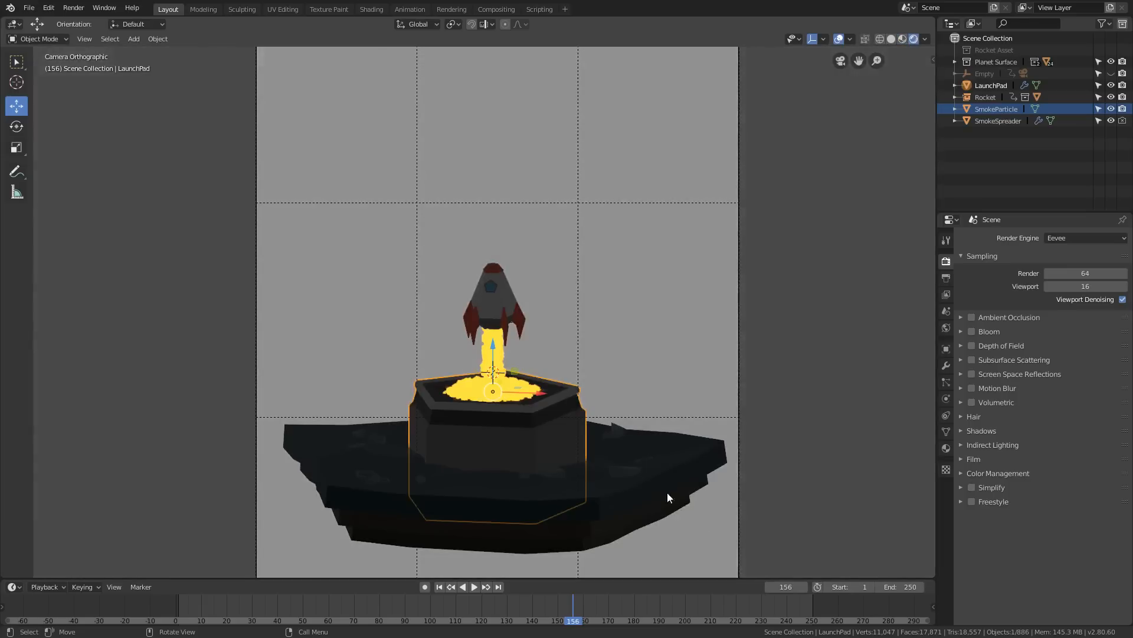
scroll(642, 491, "down", 2)
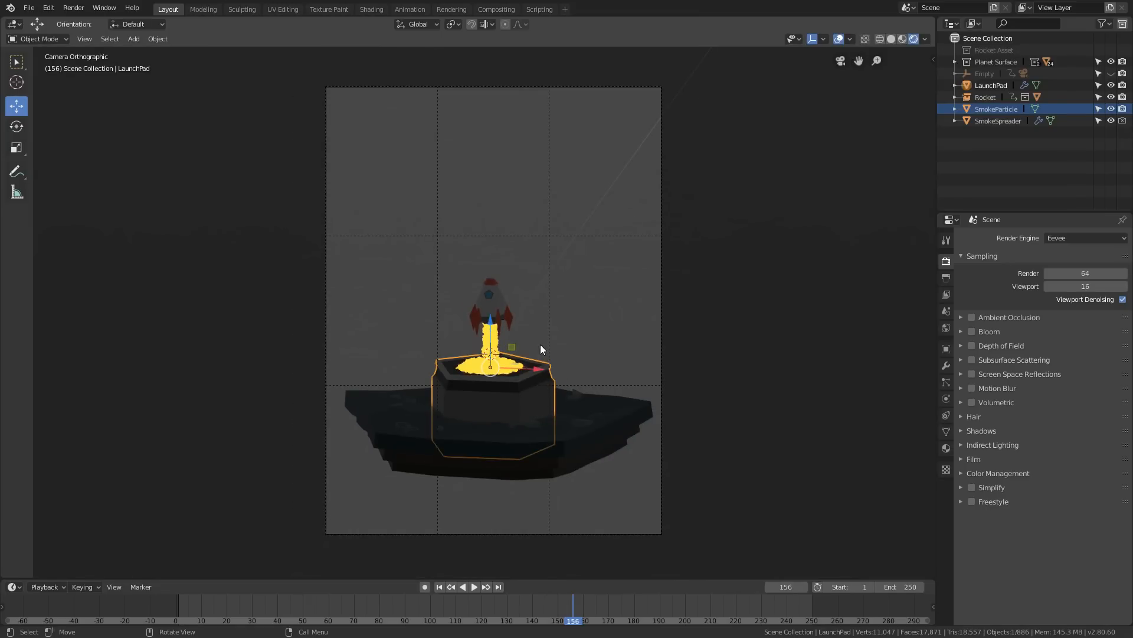
scroll(536, 346, "up", 3)
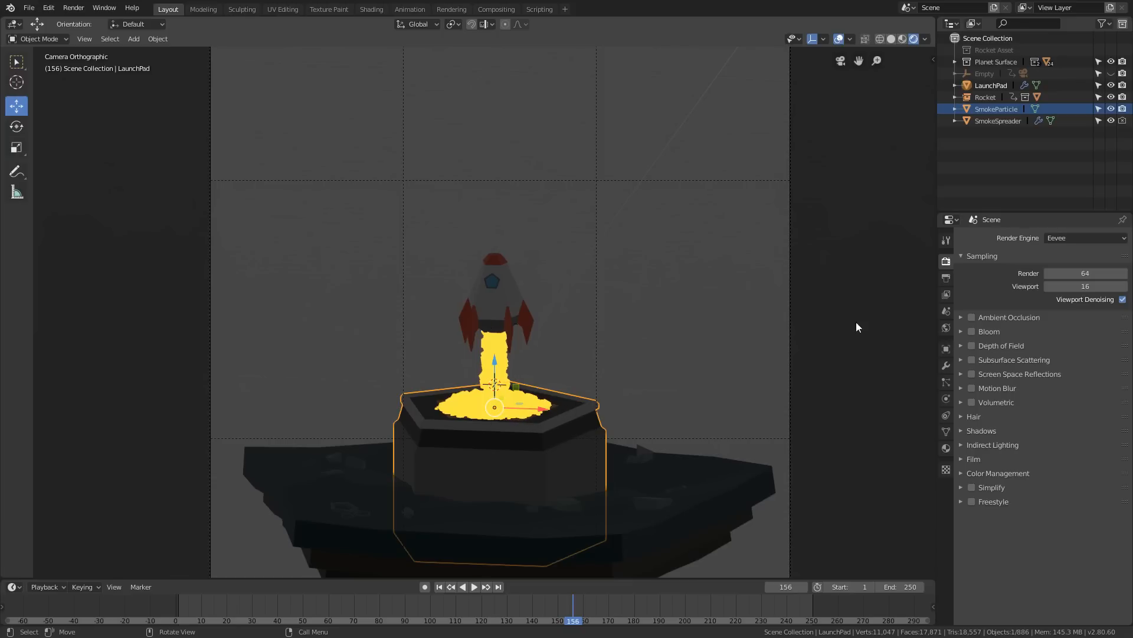
scroll(594, 385, "down", 3)
Set the World background colour to a muted green, keeping the strength at 1.000
middle_click_drag(595, 382, 605, 358)
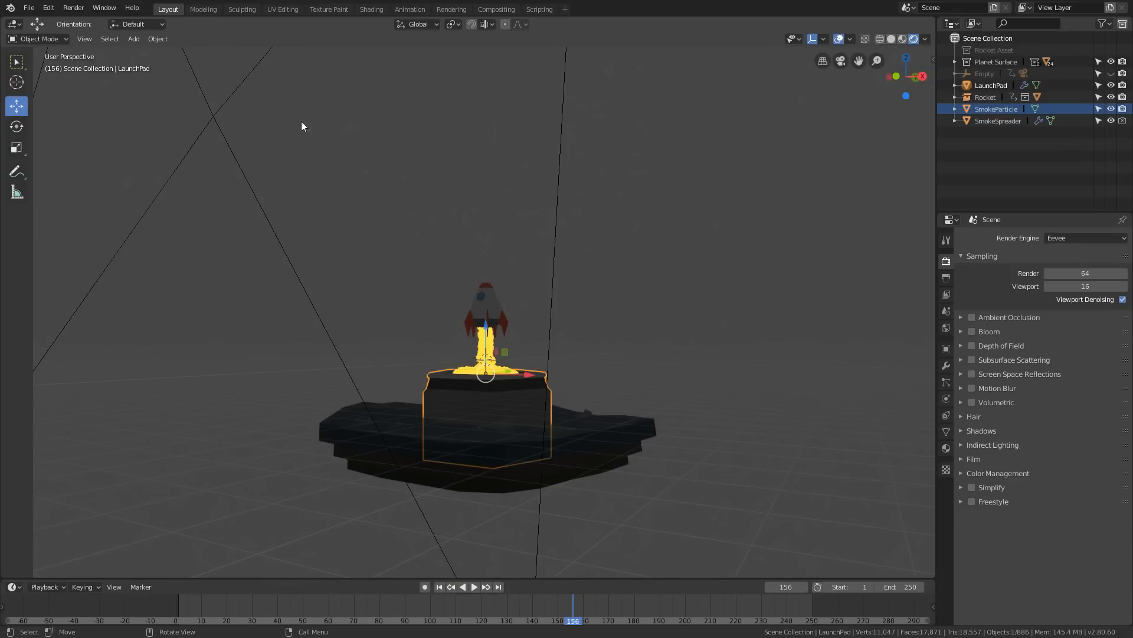
middle_click_drag(277, 312, 709, 348)
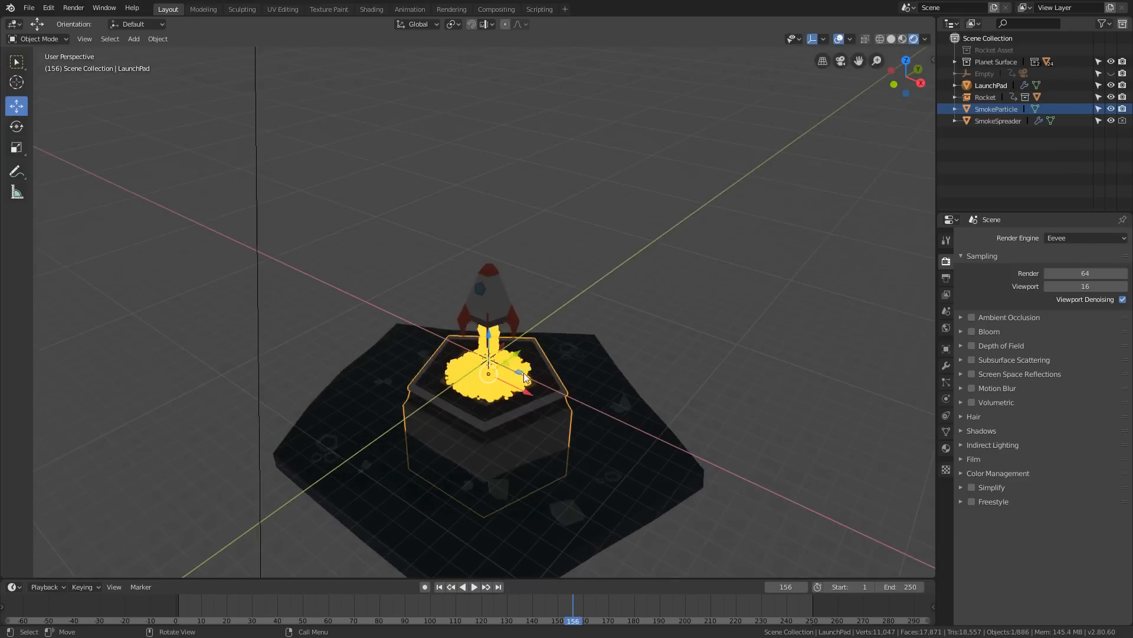
left_click(946, 329)
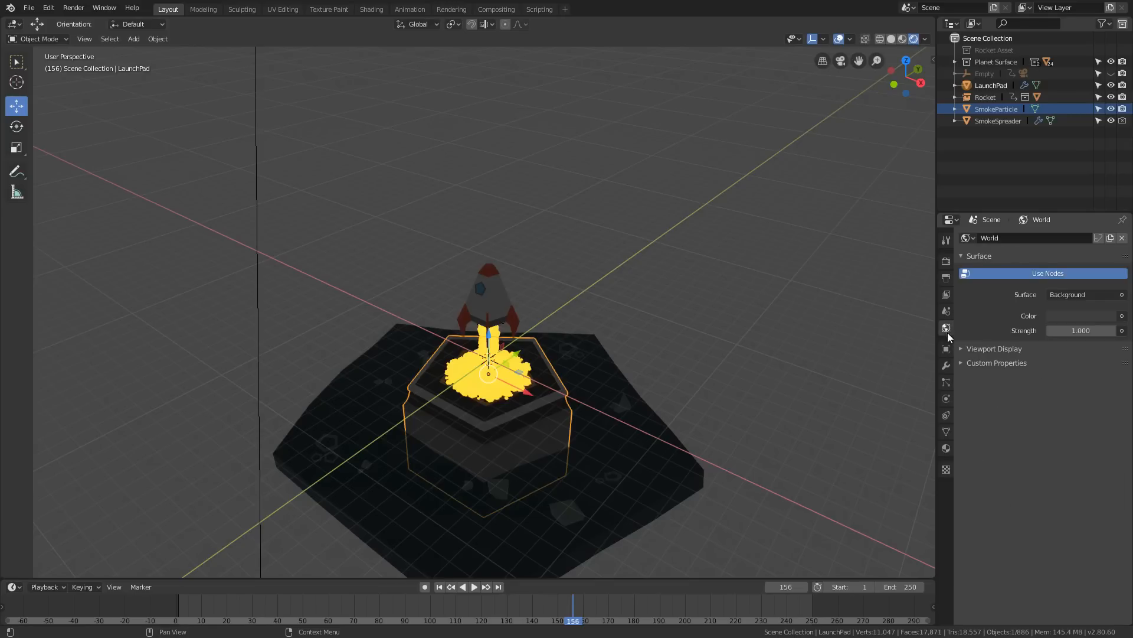
left_click(1055, 314)
left_click_drag(1051, 199, 1107, 201)
mouse_move(1068, 331)
left_mouse_down()
mouse_move(1104, 330)
mouse_move(1067, 331)
left_mouse_up()
Examine how the green world background lights the rocket, launch pad and ground from several angles
middle_click_drag(712, 404, 400, 362)
middle_click_drag(703, 317, 475, 337)
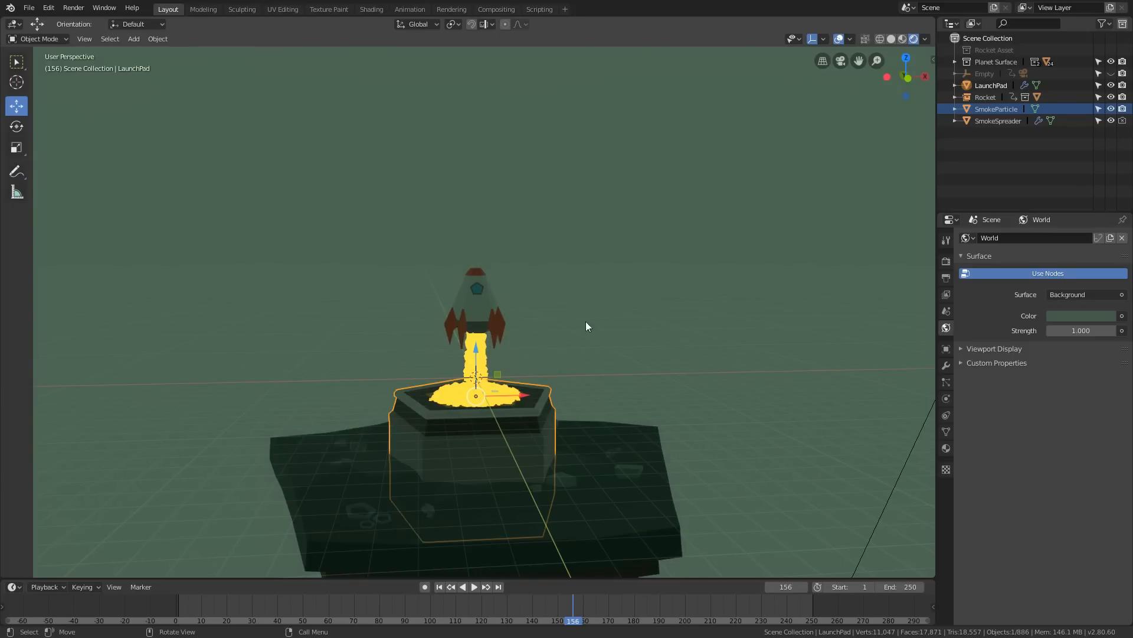
middle_click_drag(632, 263, 480, 208)
middle_click_drag(591, 305, 496, 284)
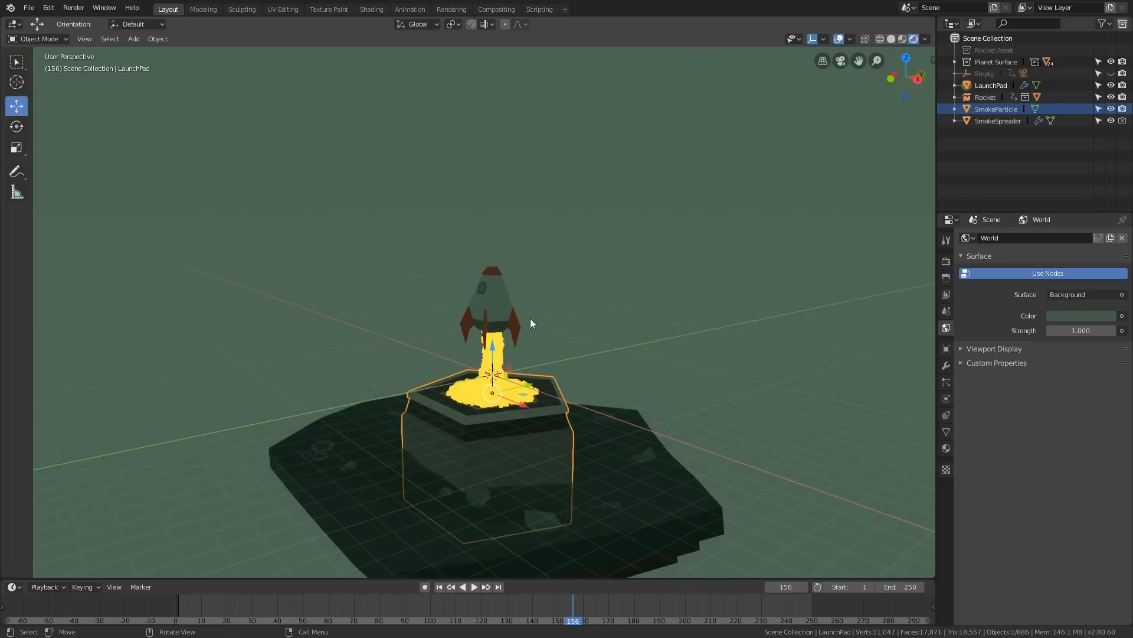
scroll(494, 363, "up", 3)
middle_click_drag(481, 370, 449, 295)
scroll(517, 369, "up", 2)
scroll(654, 344, "down", 3)
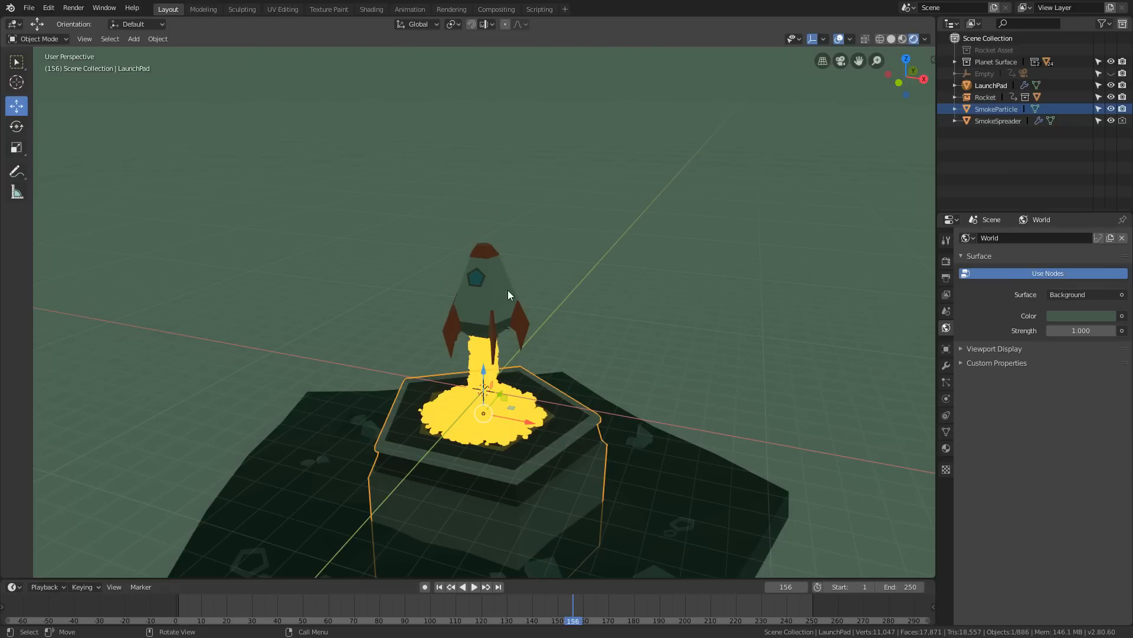
Append the RocketEnvironment world from rocket_resources.blend in the cgc_lowpolyrocket folder on the desktop
left_click(27, 8)
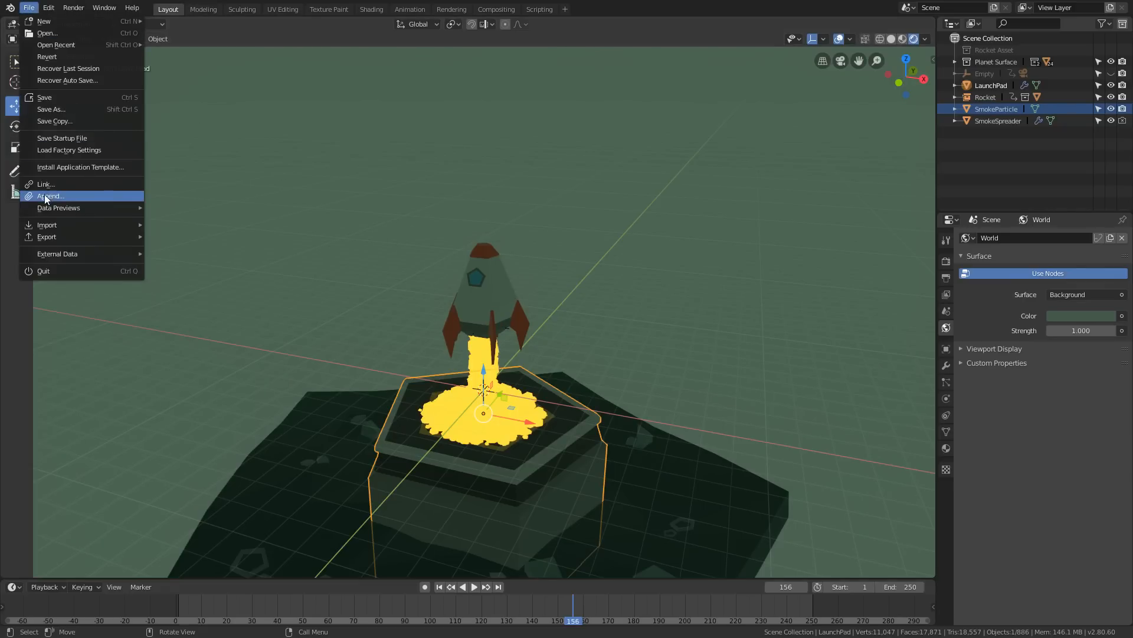
left_click(71, 196)
left_click(165, 197)
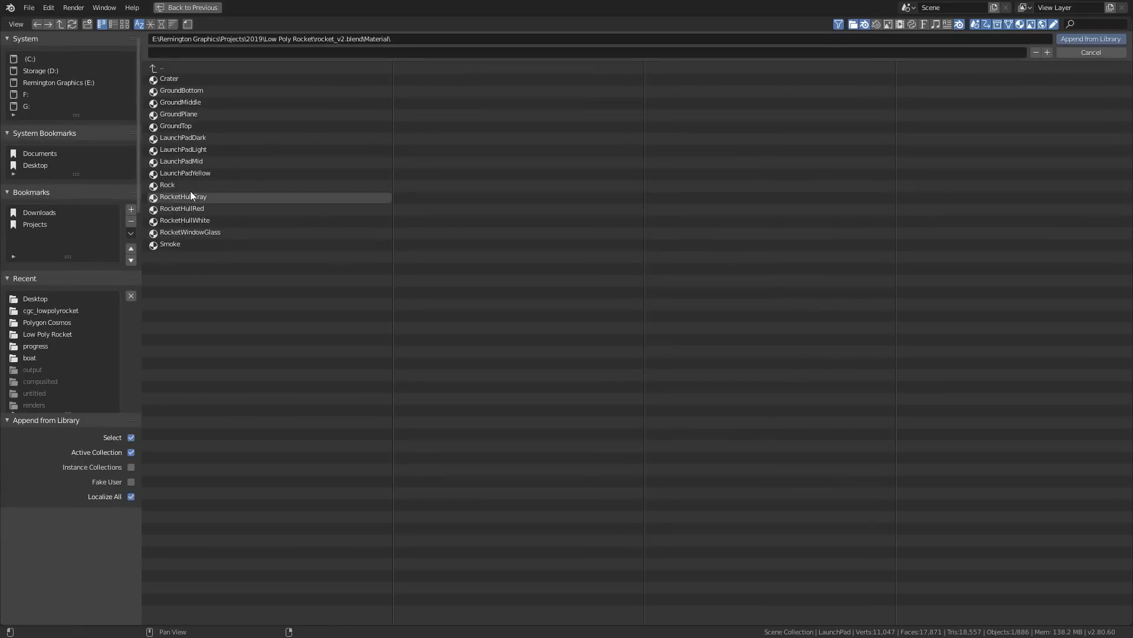
left_click(50, 167)
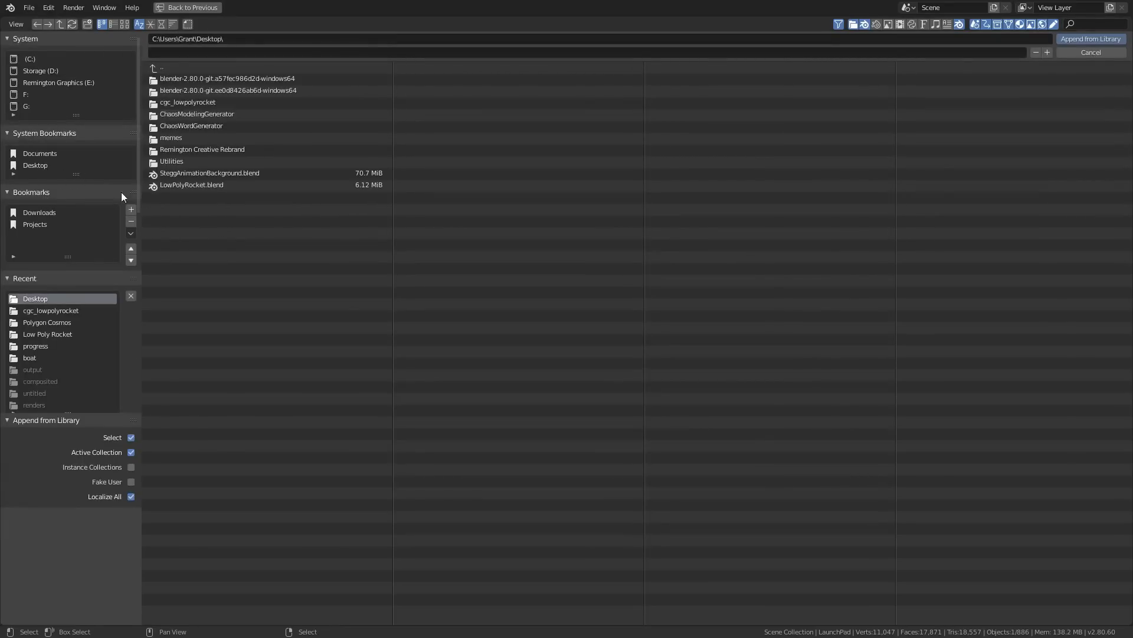
left_click(194, 104)
left_click(176, 104)
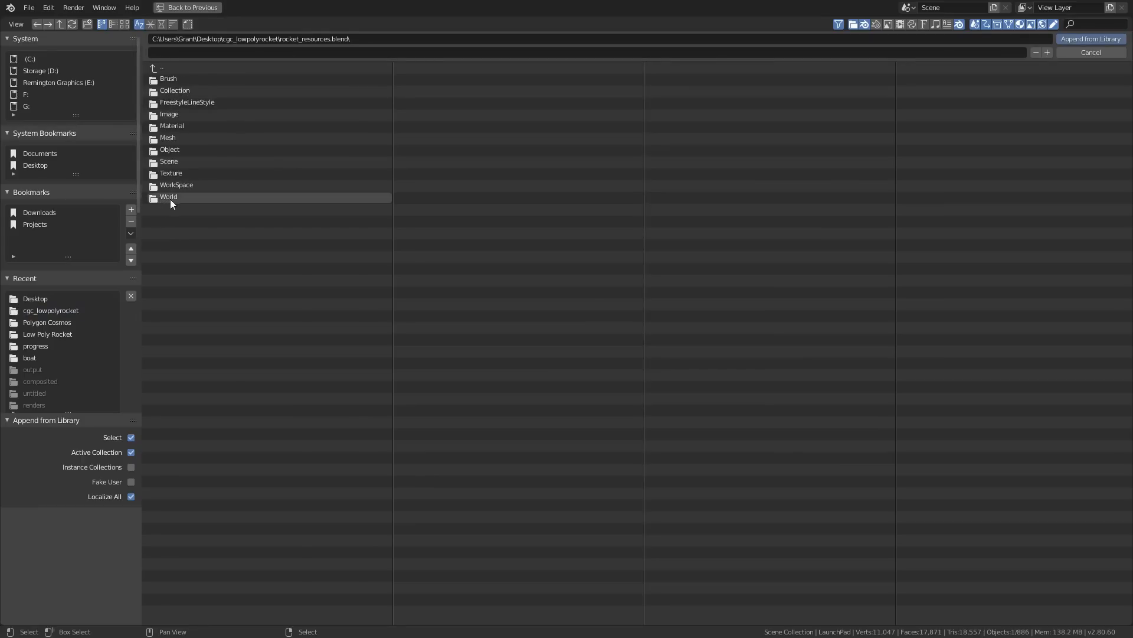
left_click(170, 200)
left_click(213, 83)
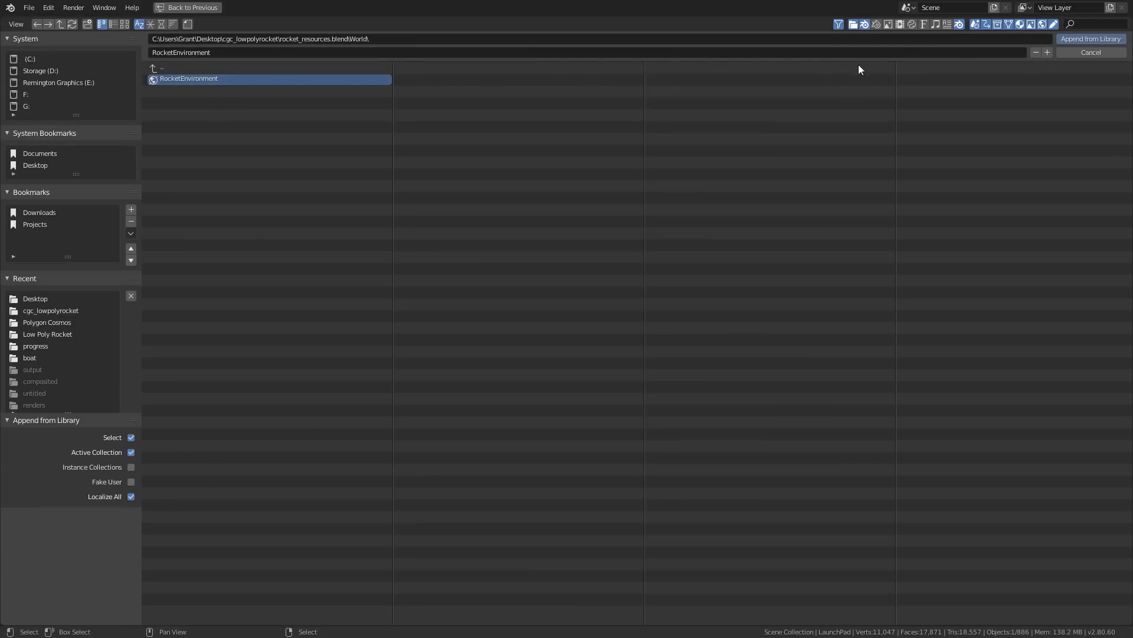
left_click(1085, 41)
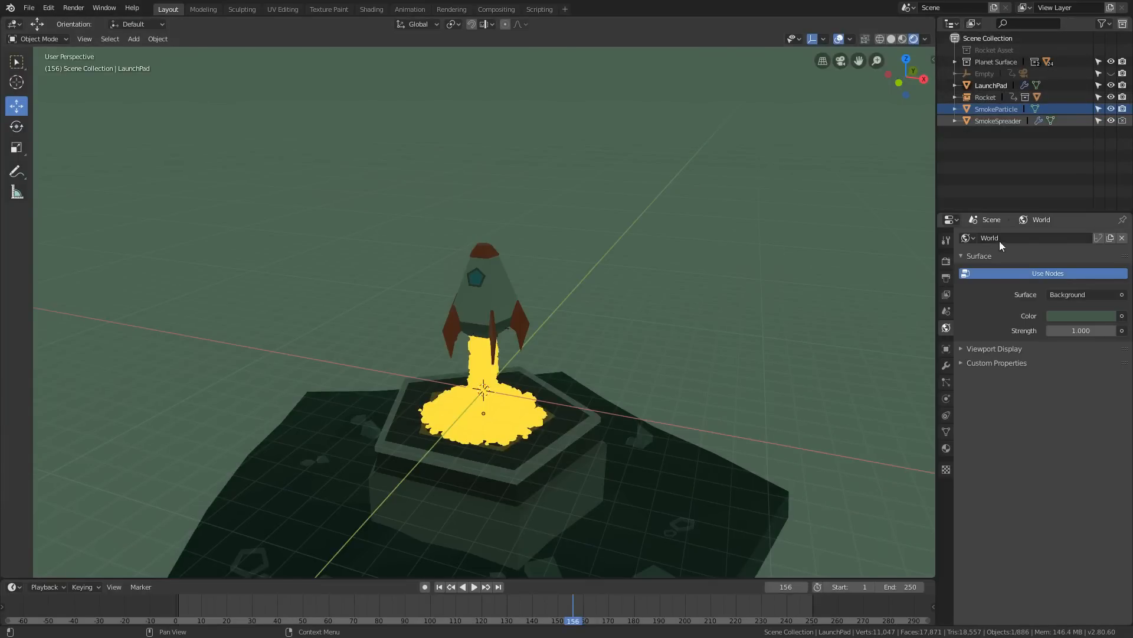
Assign RocketEnvironment as the scene's world, check the surroundings and return to the camera view
left_click(969, 237)
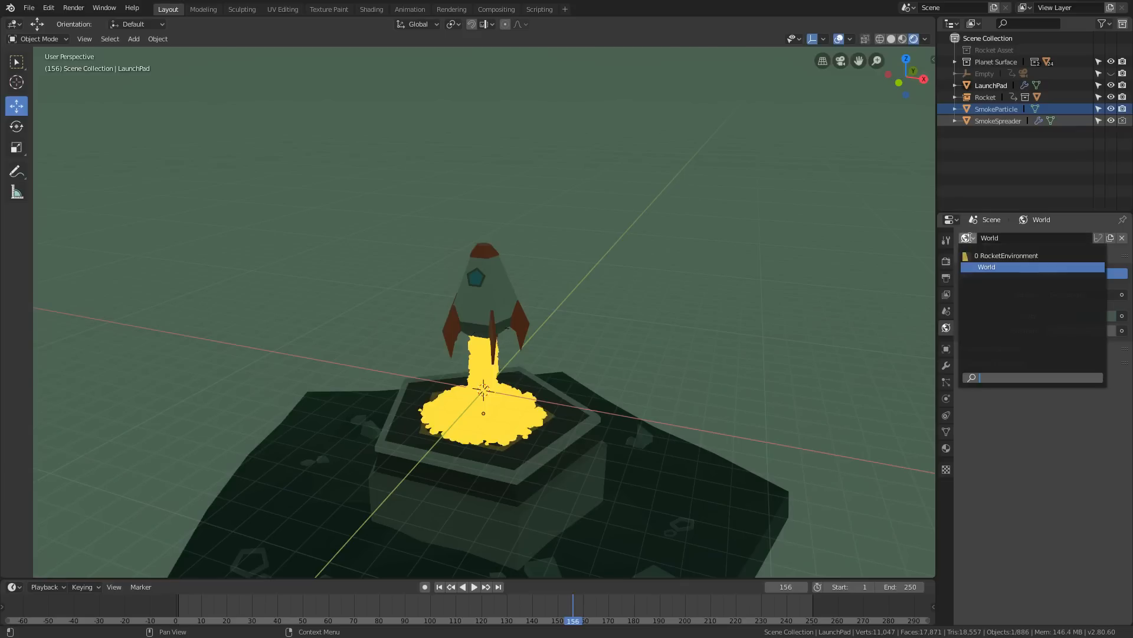
left_click(1009, 255)
middle_click_drag(765, 326, 459, 210)
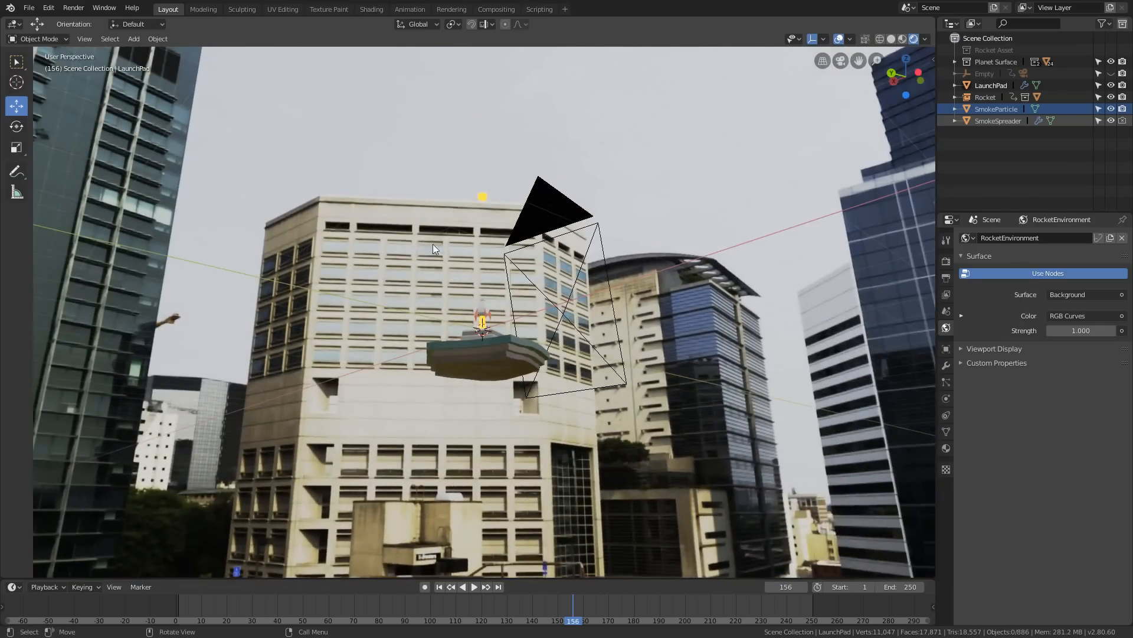
middle_click_drag(697, 376, 537, 343)
key("KP_0")
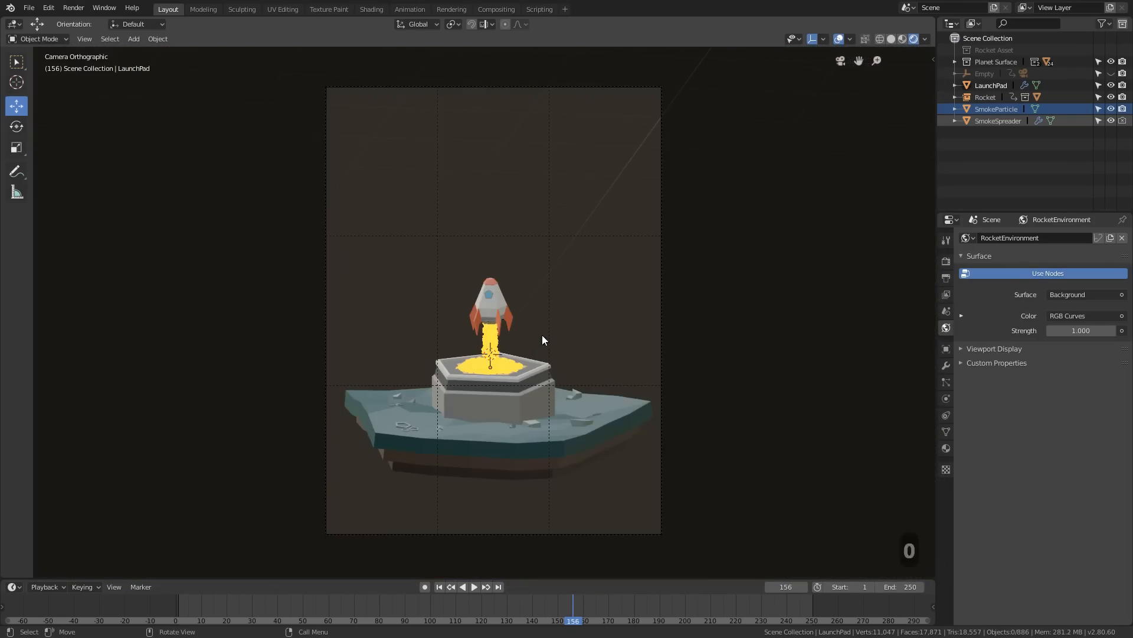
Play the animation from near its start to examine the environment lighting on the rocket launch
scroll(520, 452, "up", 5)
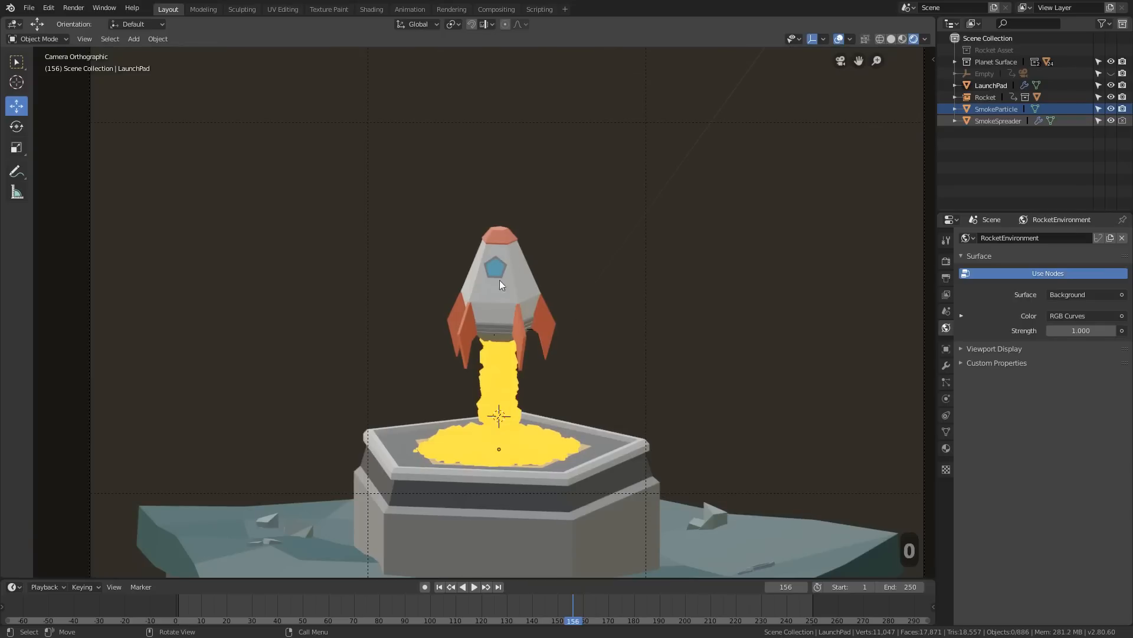
scroll(540, 387, "down", 4)
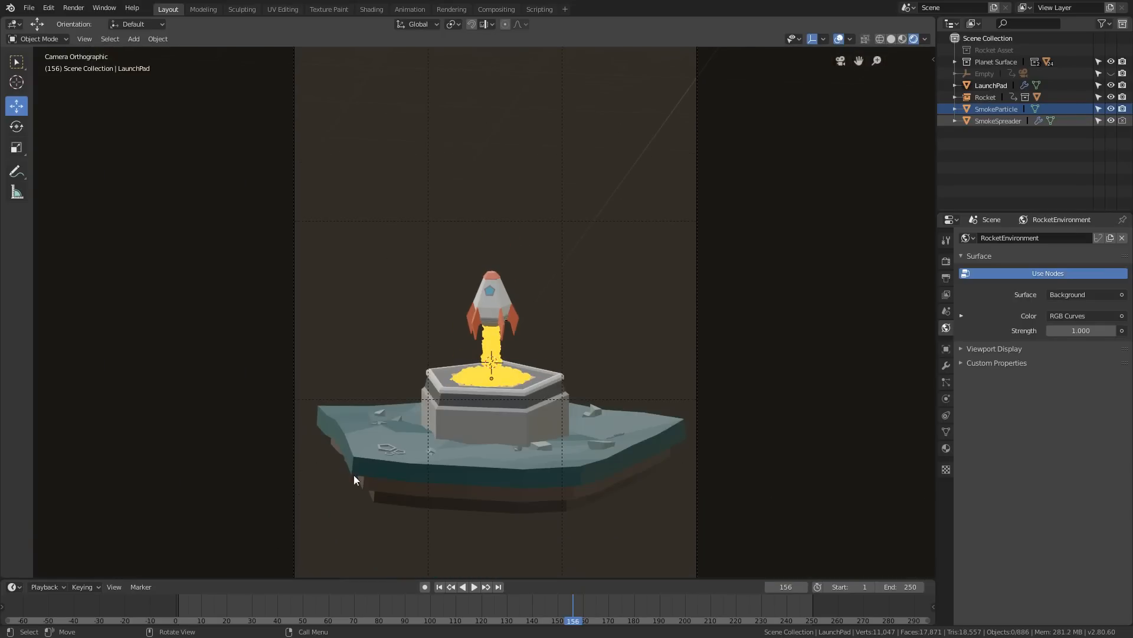
left_click(189, 602)
left_click(476, 586)
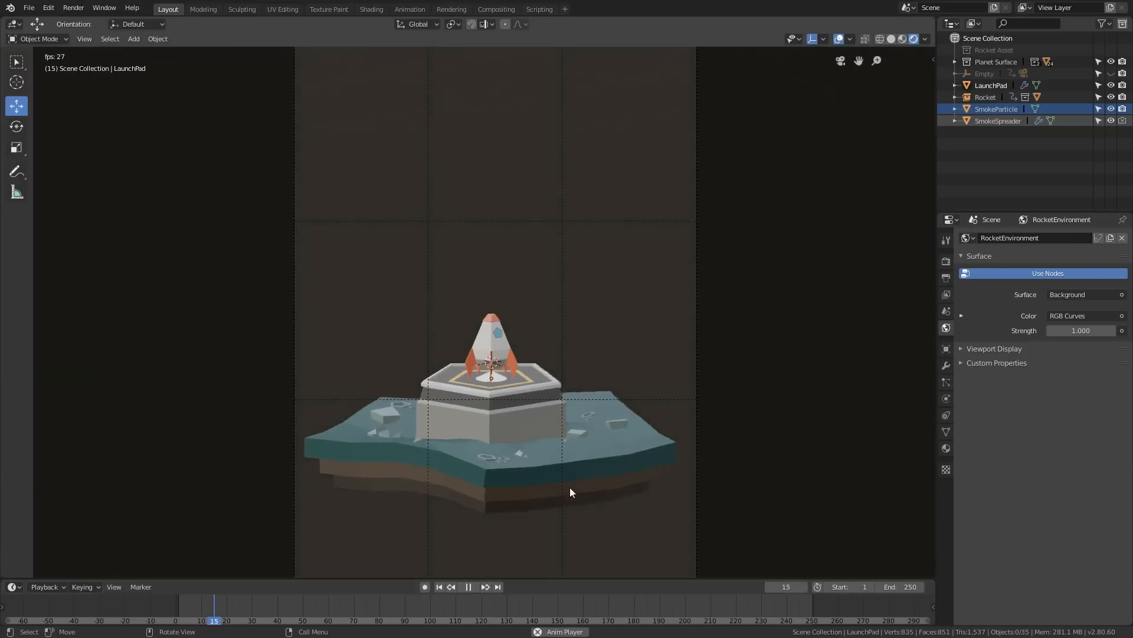
scroll(542, 247, "up", 2)
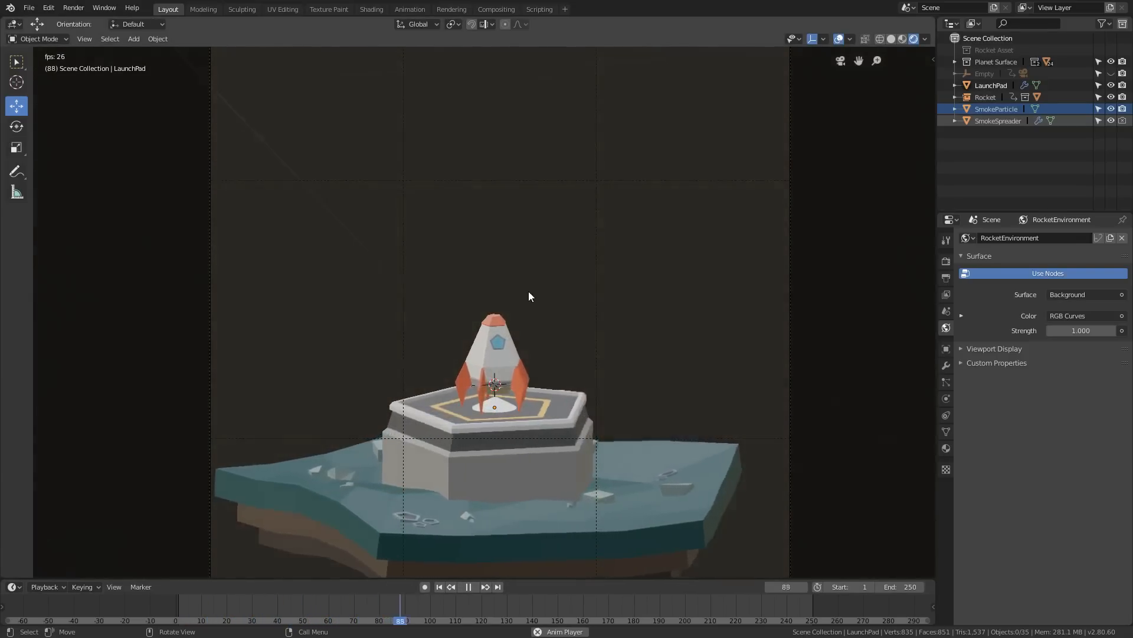
scroll(560, 392, "down", 2)
scroll(561, 388, "down", 1)
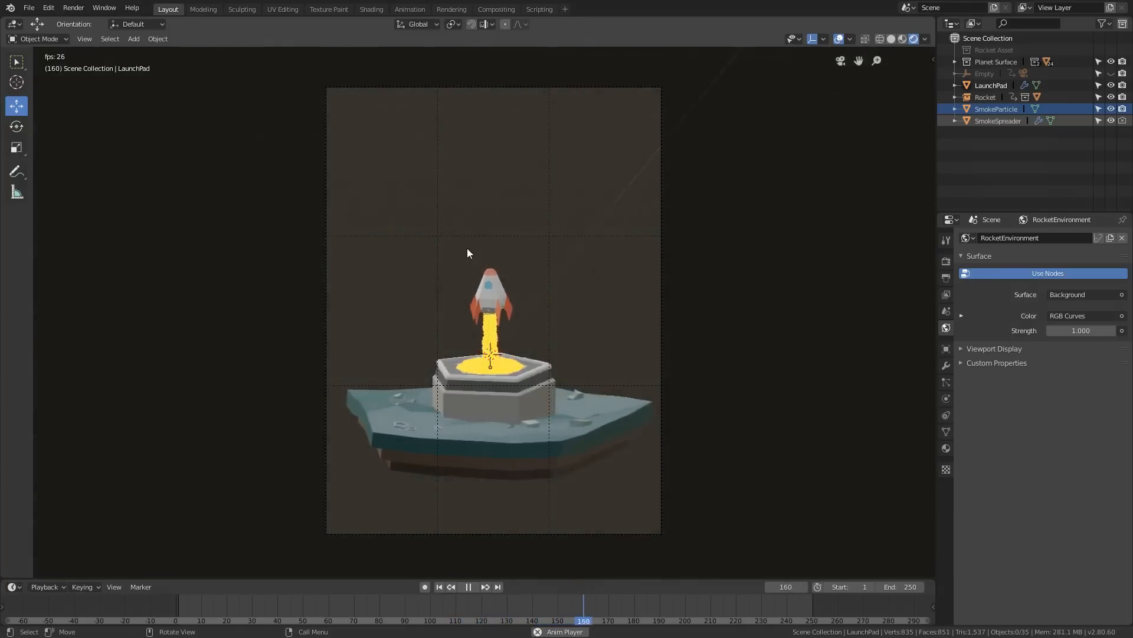
Stop the playback, advance to frame 204, examine the environment around the launch pad and return to the camera view
left_click(469, 586)
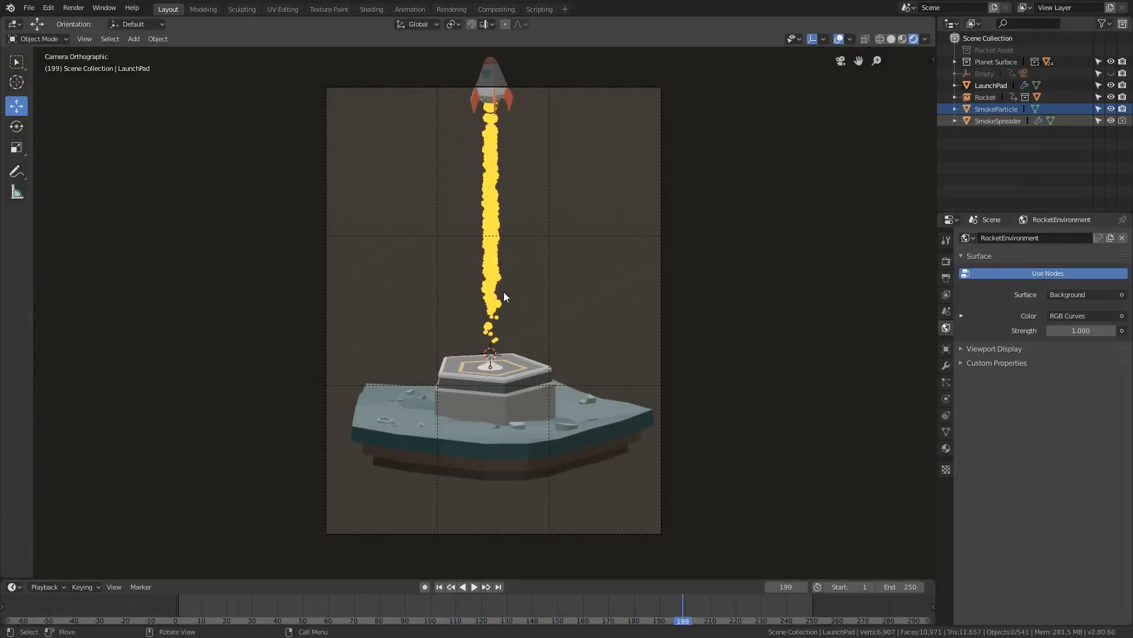
key("Right")
key("Right")
key("Right")
key("Right")
key("Right")
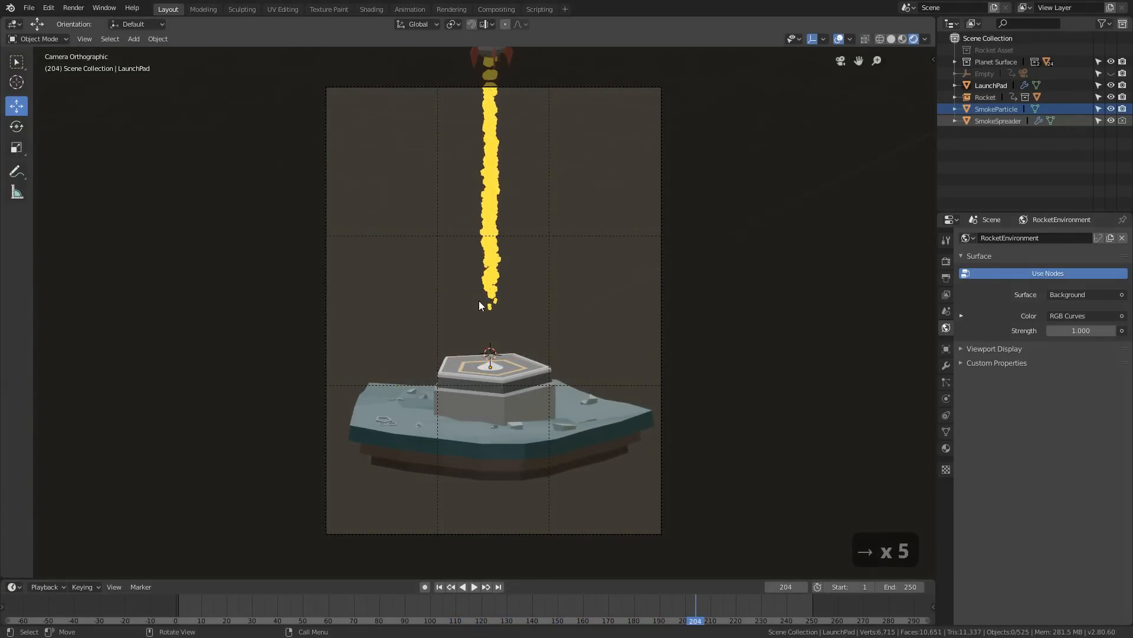
middle_click_drag(479, 304, 616, 309)
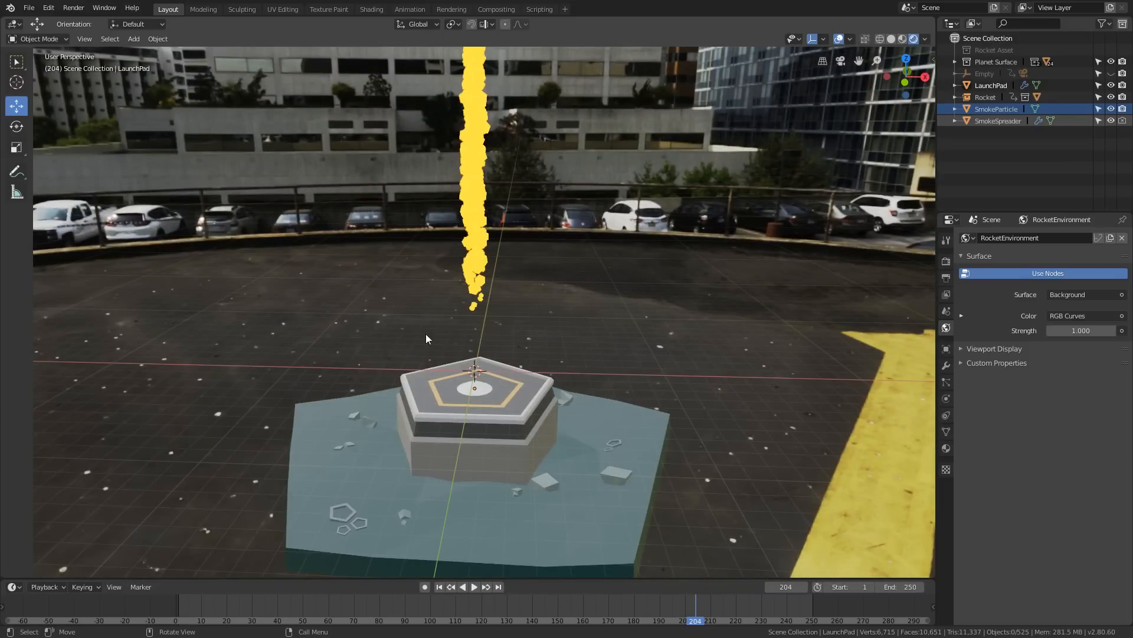
key("KP_0")
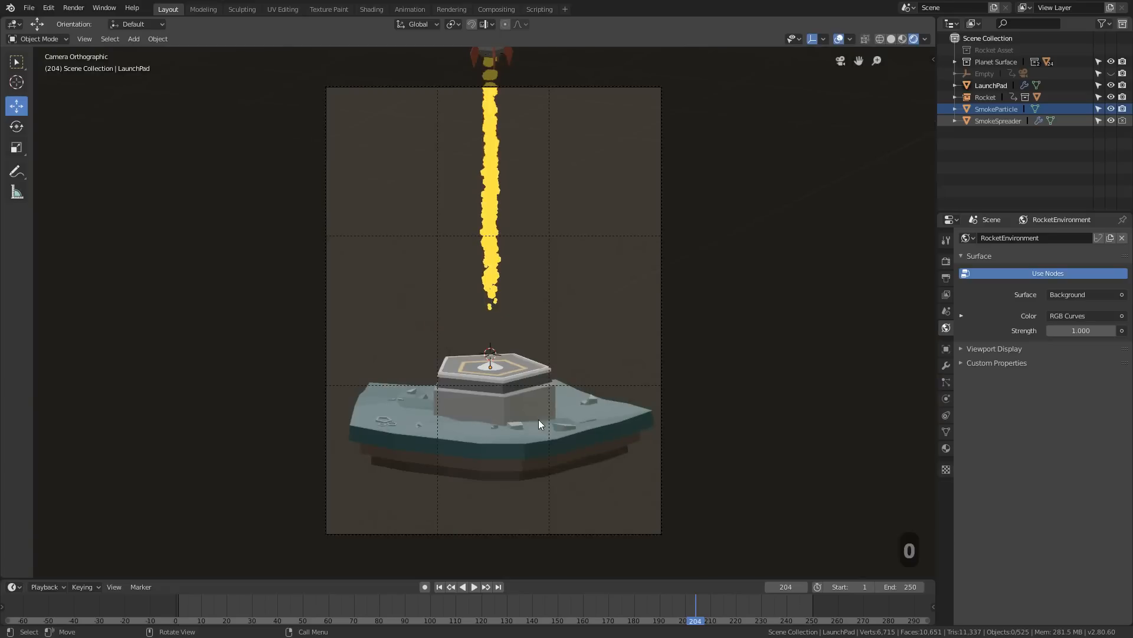
Replay the launch from before liftoff and stop at frame 150 to check the lighting on the rocket
left_click(416, 602)
left_click(474, 586)
scroll(582, 310, "up", 4)
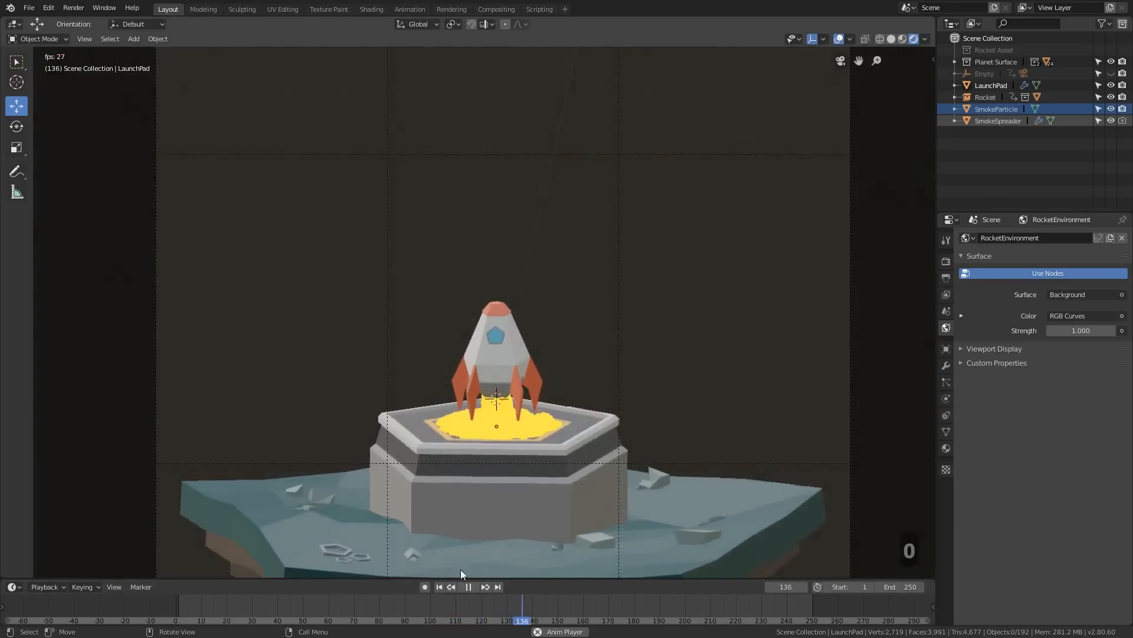
left_click(468, 586)
scroll(540, 423, "down", 4)
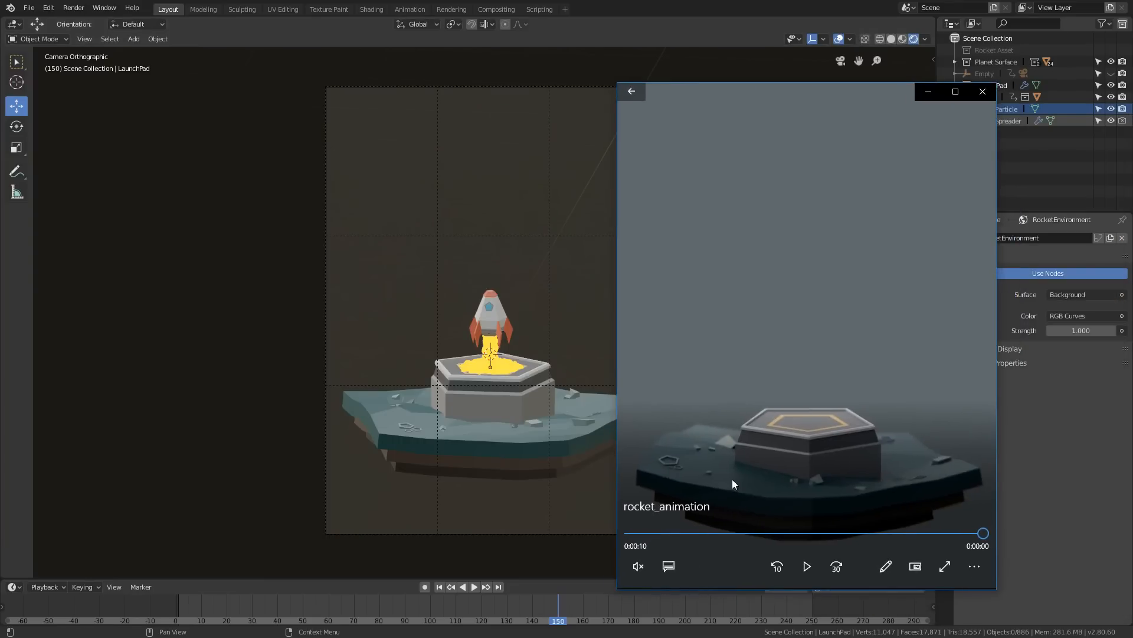
Review the early part of the rocket_animation reference video in the media player and close it
left_click(715, 533)
left_click(807, 566)
left_click(806, 568)
left_click(712, 533)
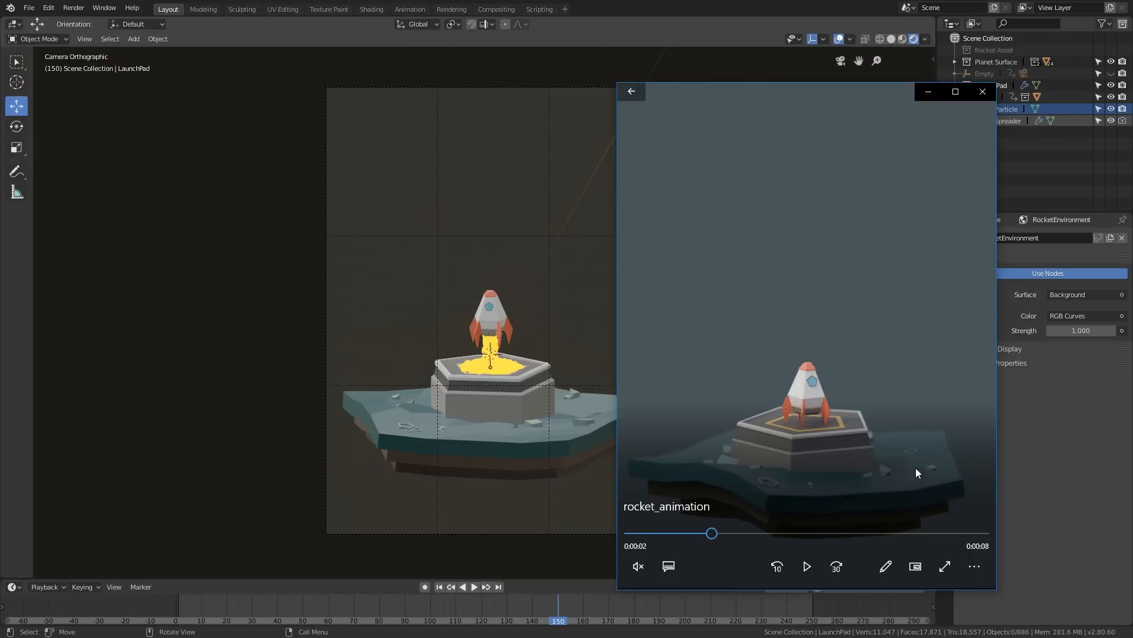
left_click(983, 91)
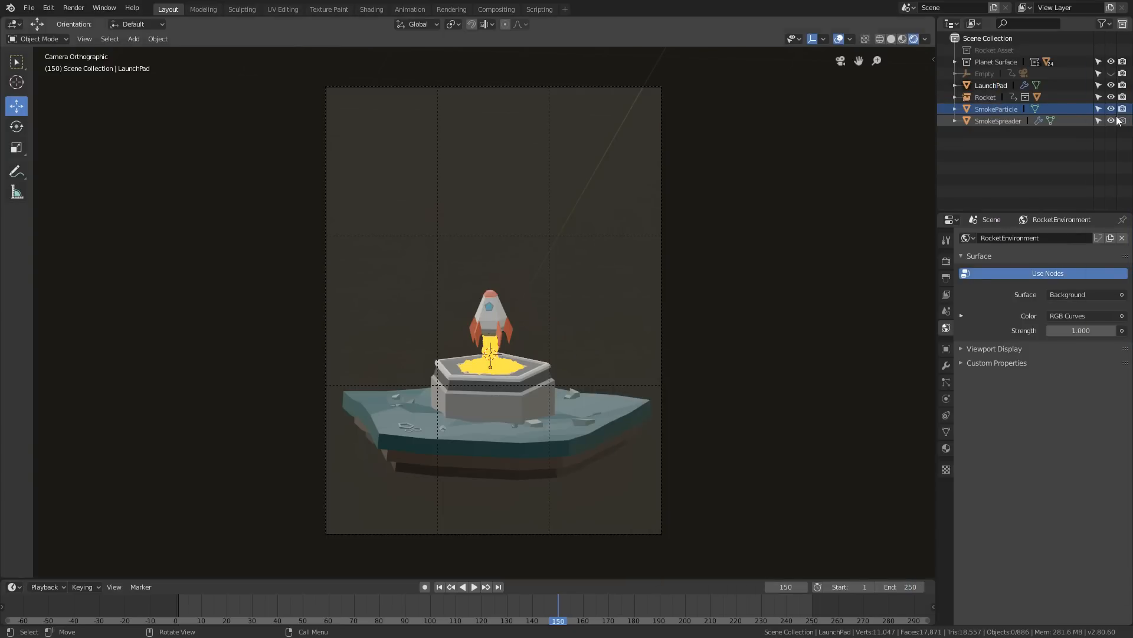
scroll(503, 407, "up", 5)
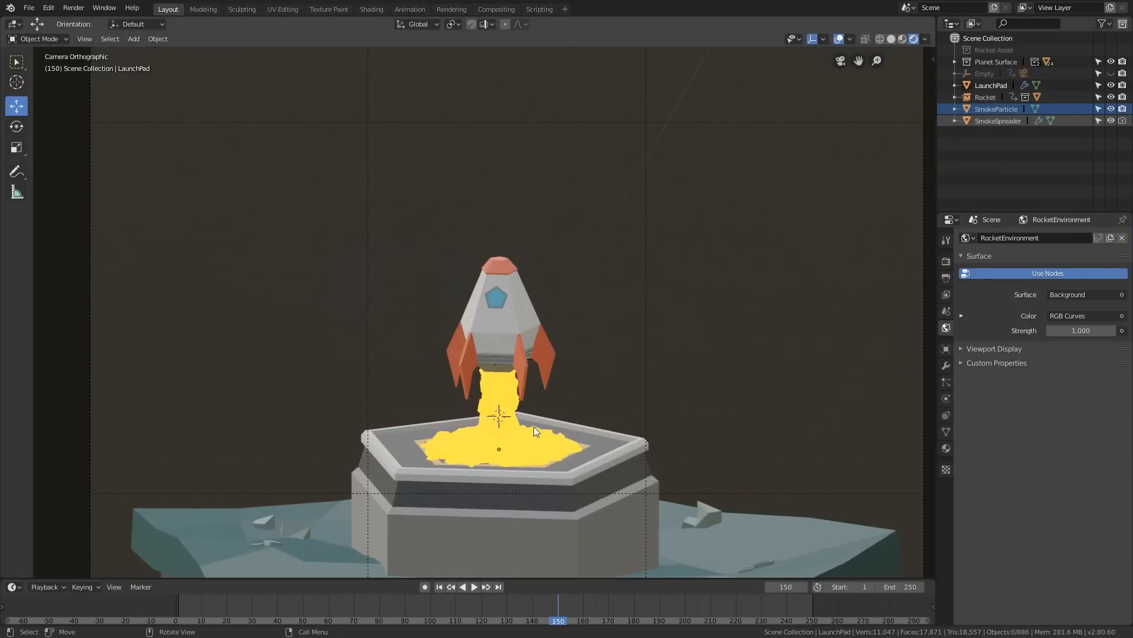
middle_click_drag(537, 427, 674, 437)
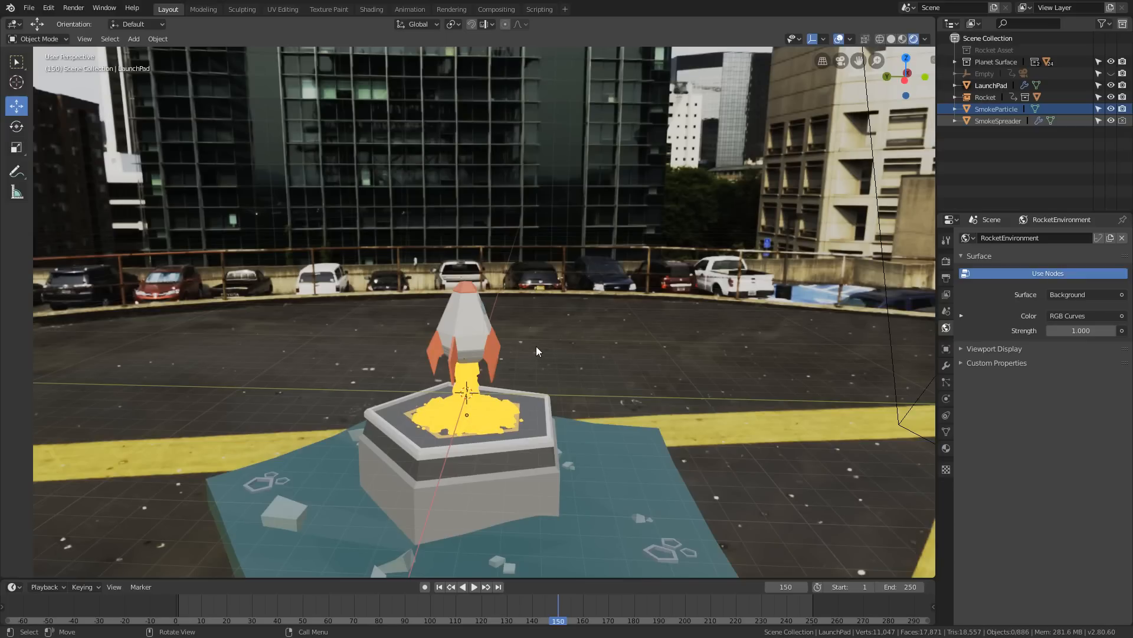
key("w")
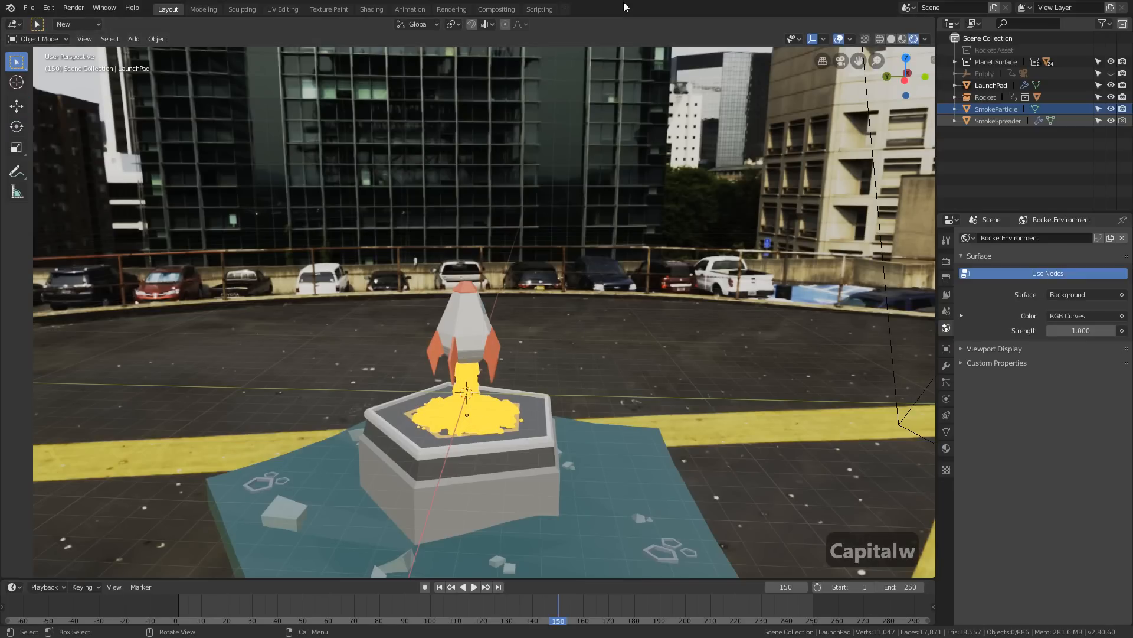
key("w")
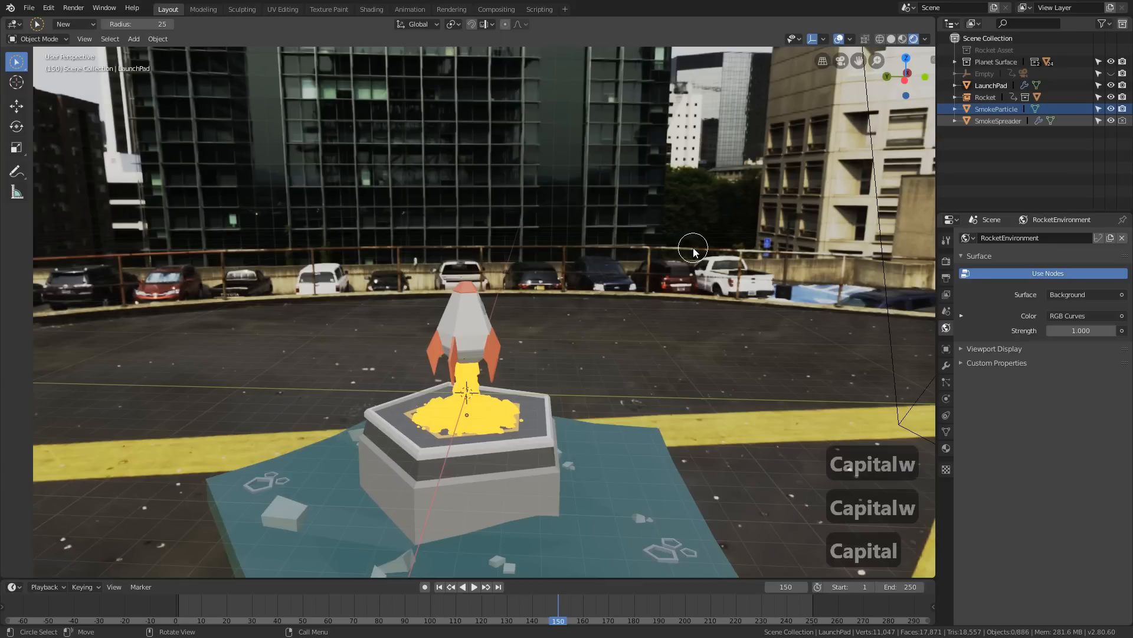
key("shift+Escape")
left_click(17, 107)
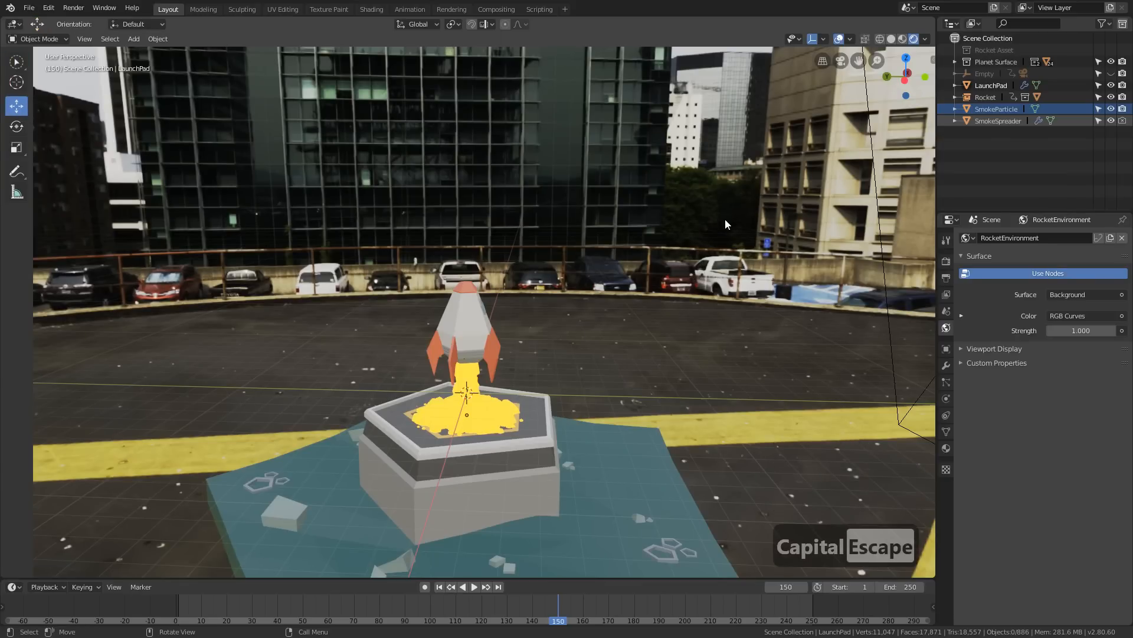
Snap the 3D cursor to the world origin and add a 2 m mesh plane there
key("shift+s")
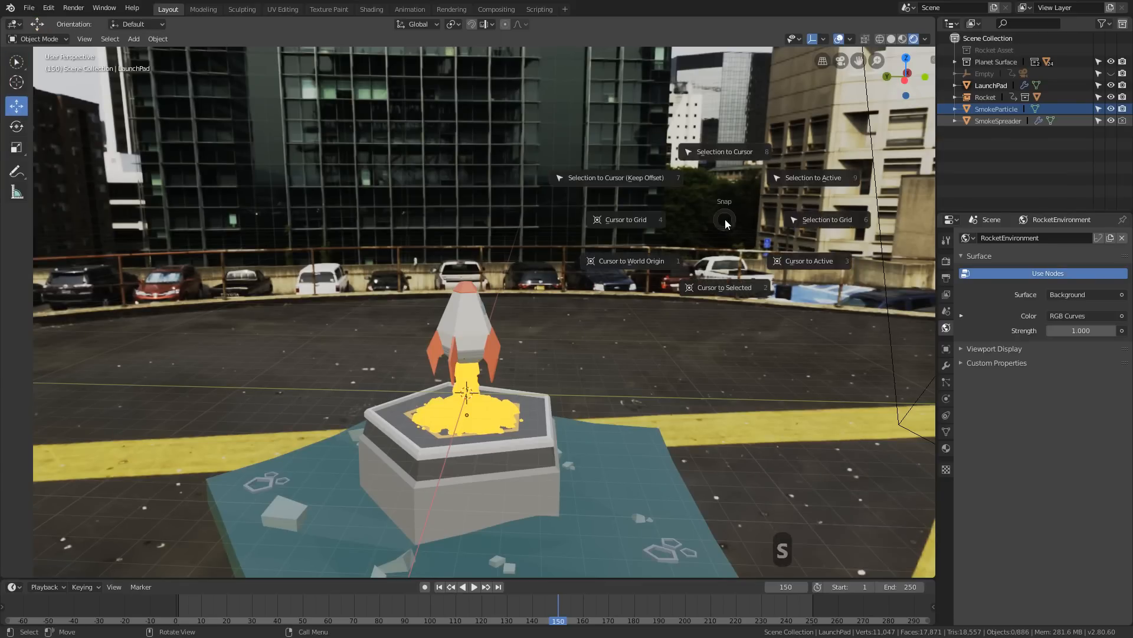
left_click(638, 261)
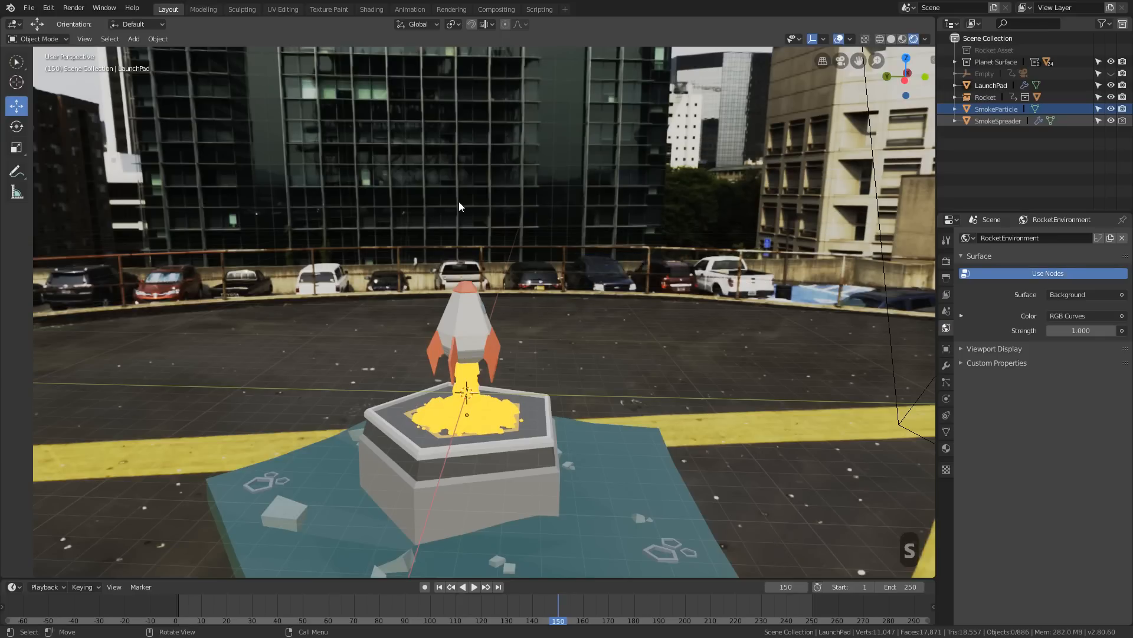
key("shift+a")
mouse_move(474, 199)
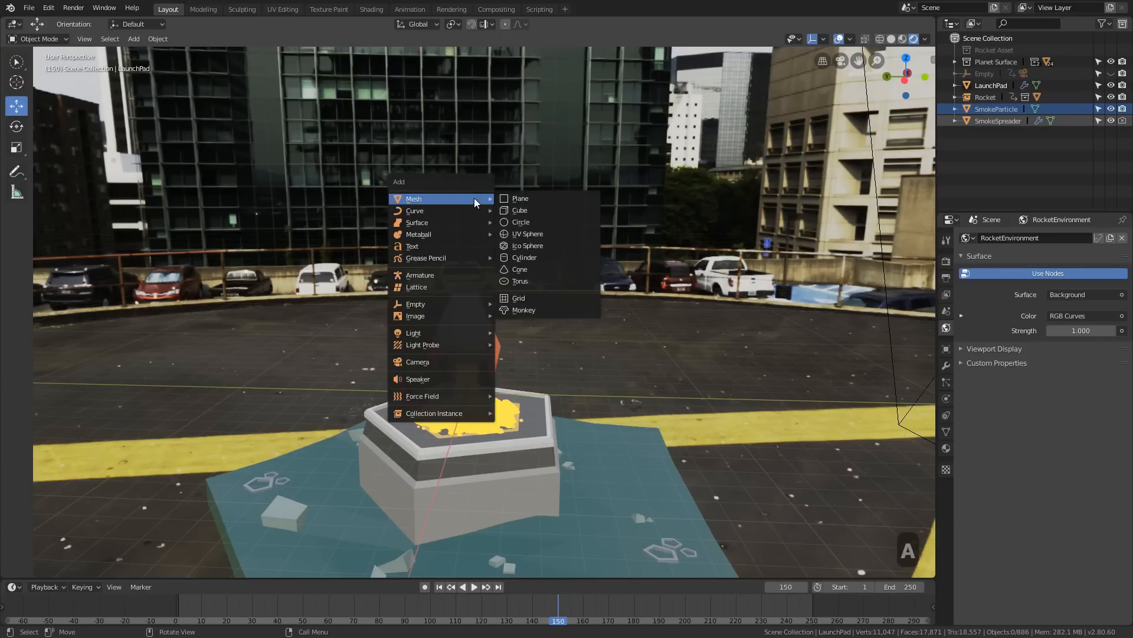
left_click(507, 199)
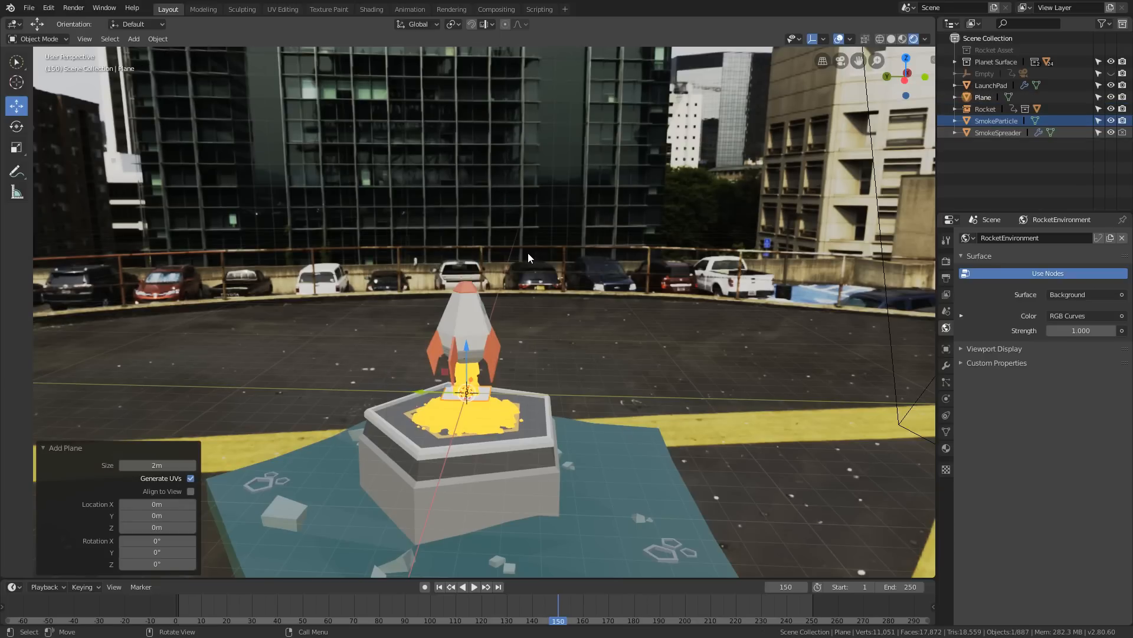
Scale the plane up repeatedly into a vast ground around the launch scene, finishing with a factor of about 1.91
middle_click_drag(501, 386, 545, 282)
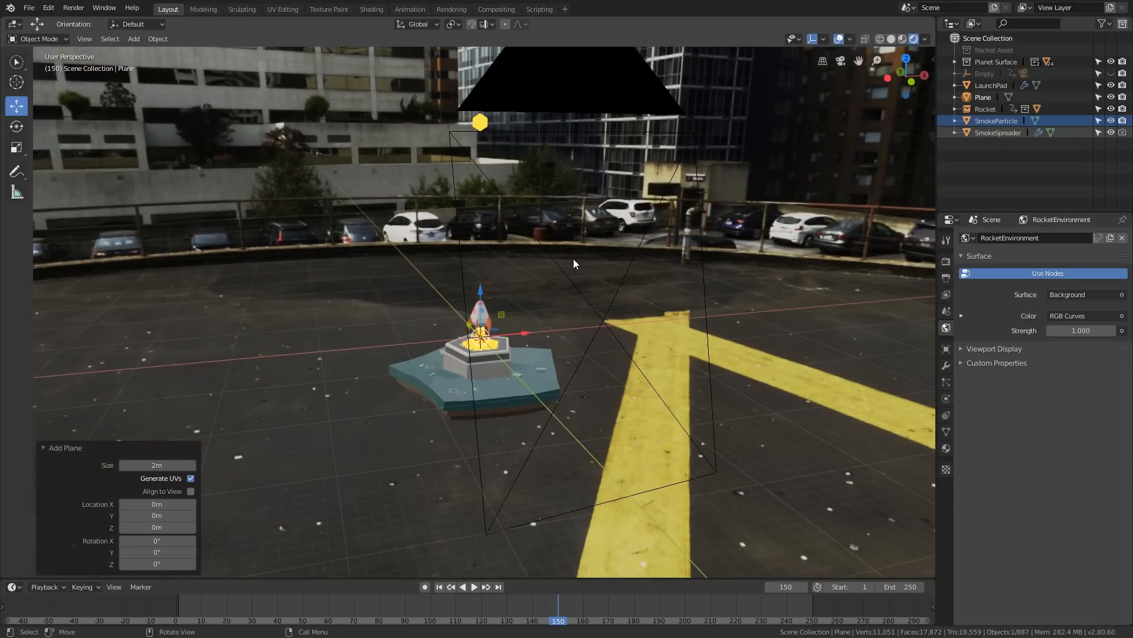
middle_click_drag(571, 289, 513, 330)
key("s")
left_click(745, 332)
key("s")
key("s")
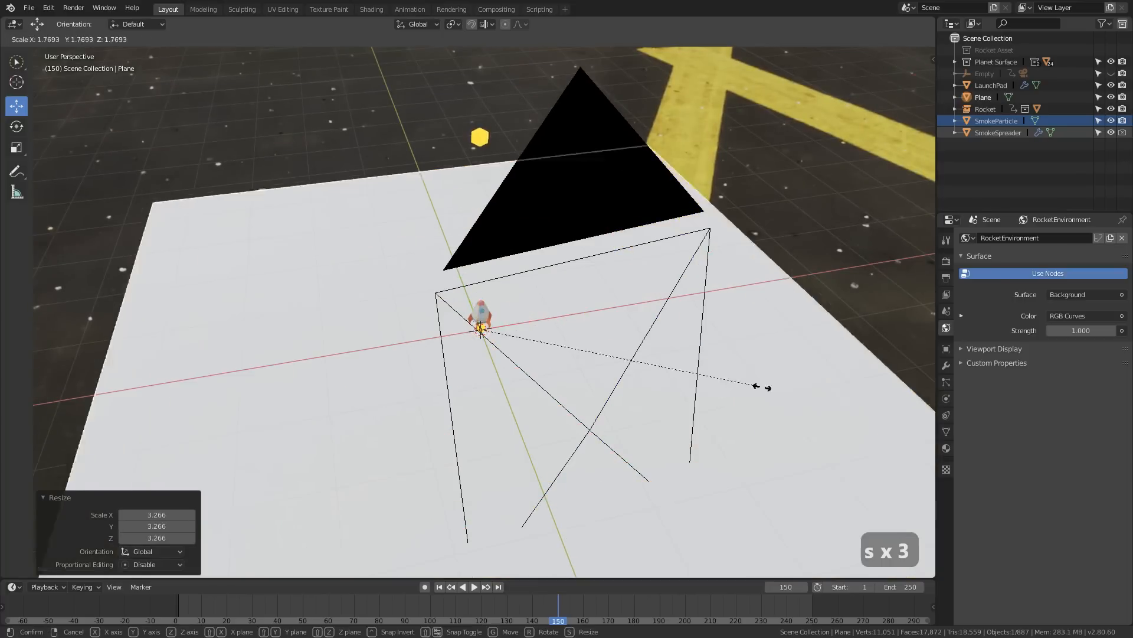
key("s")
left_click(595, 394)
key("s")
left_click(720, 400)
middle_click_drag(720, 400, 835, 341)
key("s")
right_click(623, 384)
key("s")
left_click(561, 387)
middle_click_drag(561, 387, 530, 374)
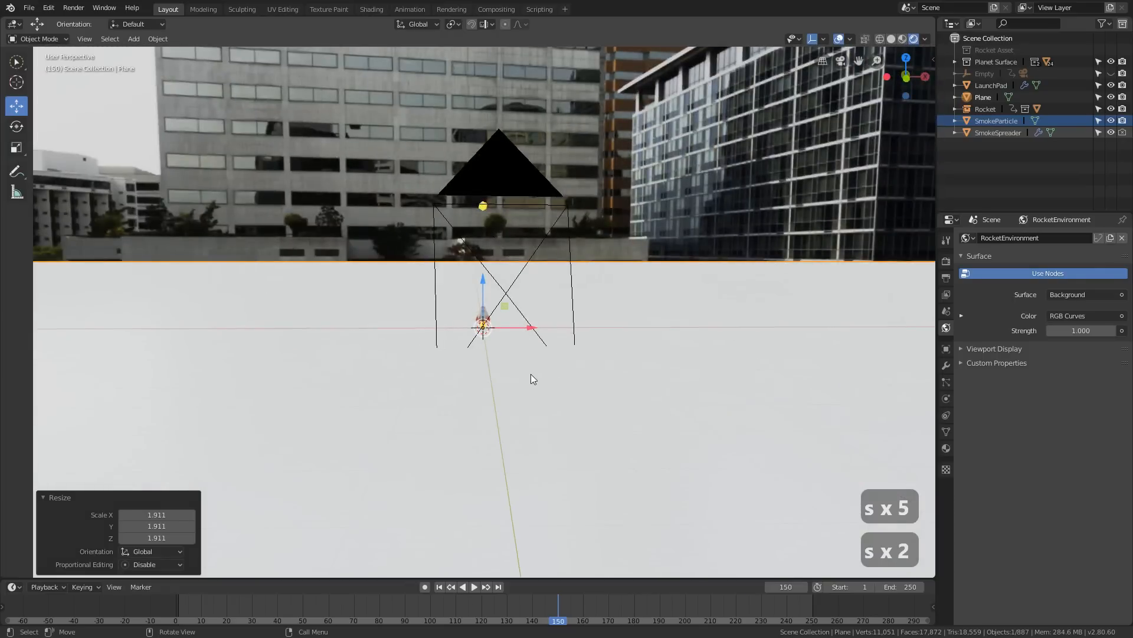
In the camera view, move the plane about 19 m down along Z so it fills the frame beneath the planet surface
key("KP_0")
scroll(626, 337, "down", 6)
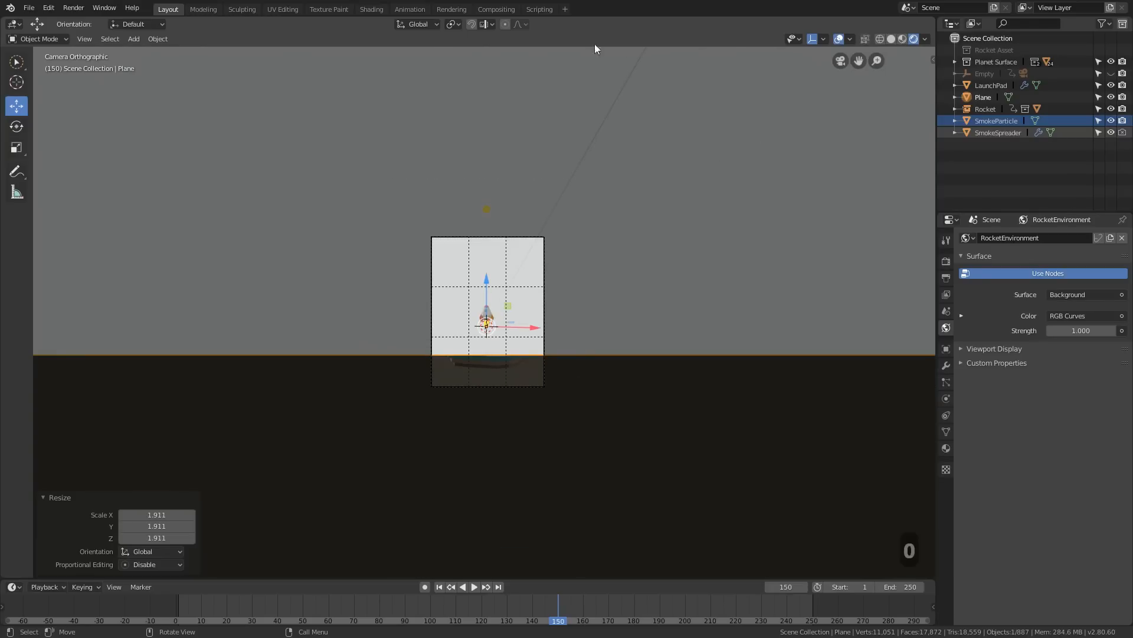
scroll(488, 416, "up", 6)
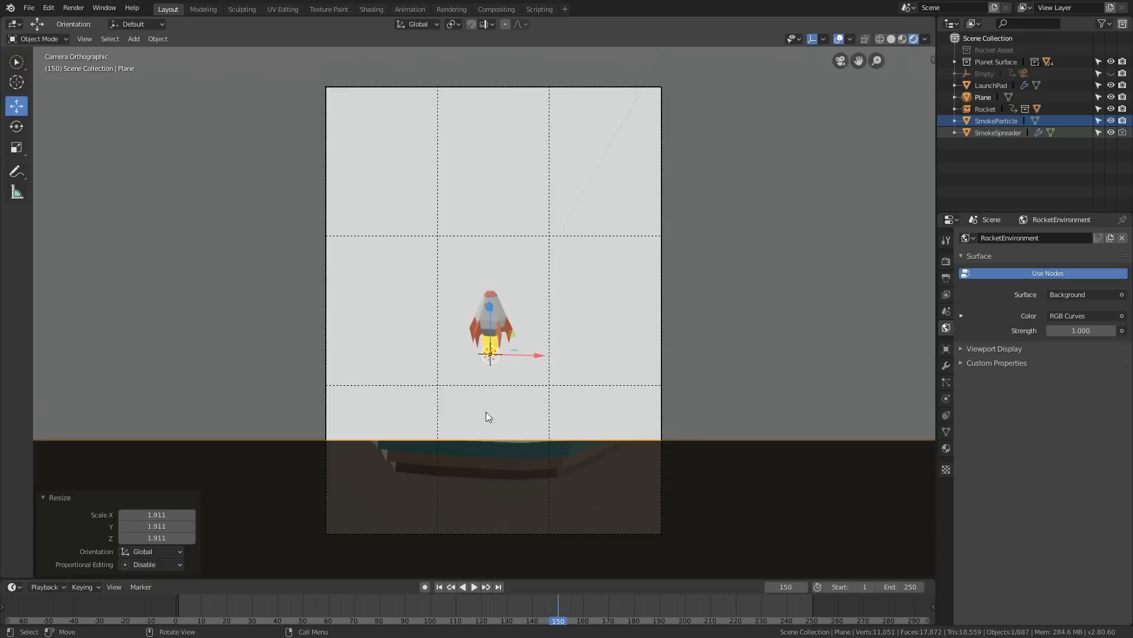
scroll(516, 413, "up", 1)
scroll(521, 410, "down", 1)
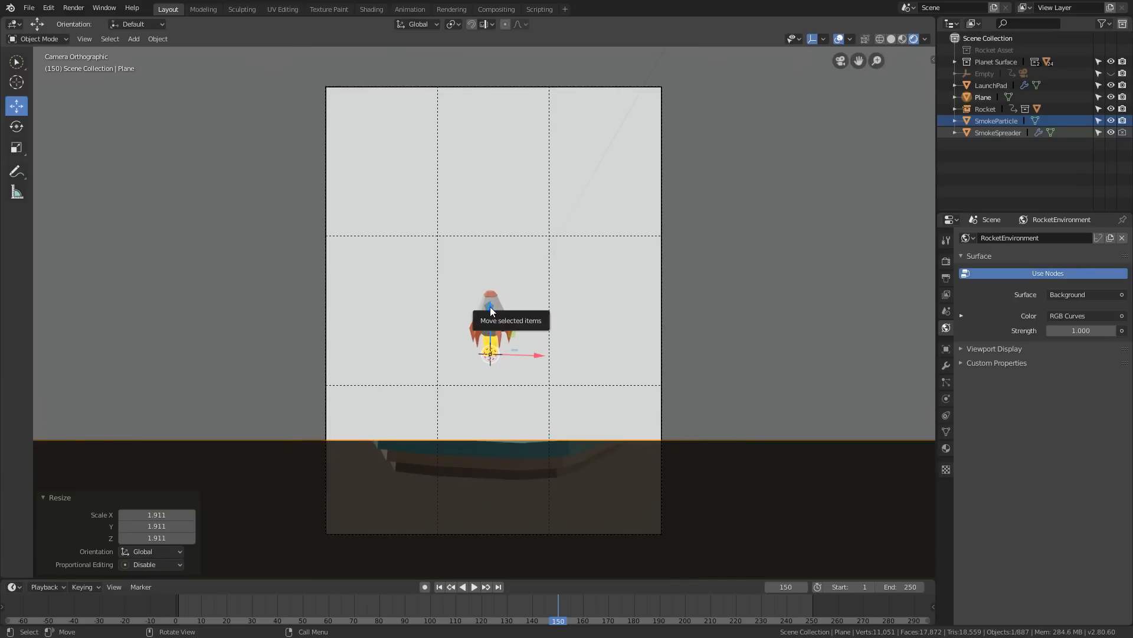
key("g")
key("z")
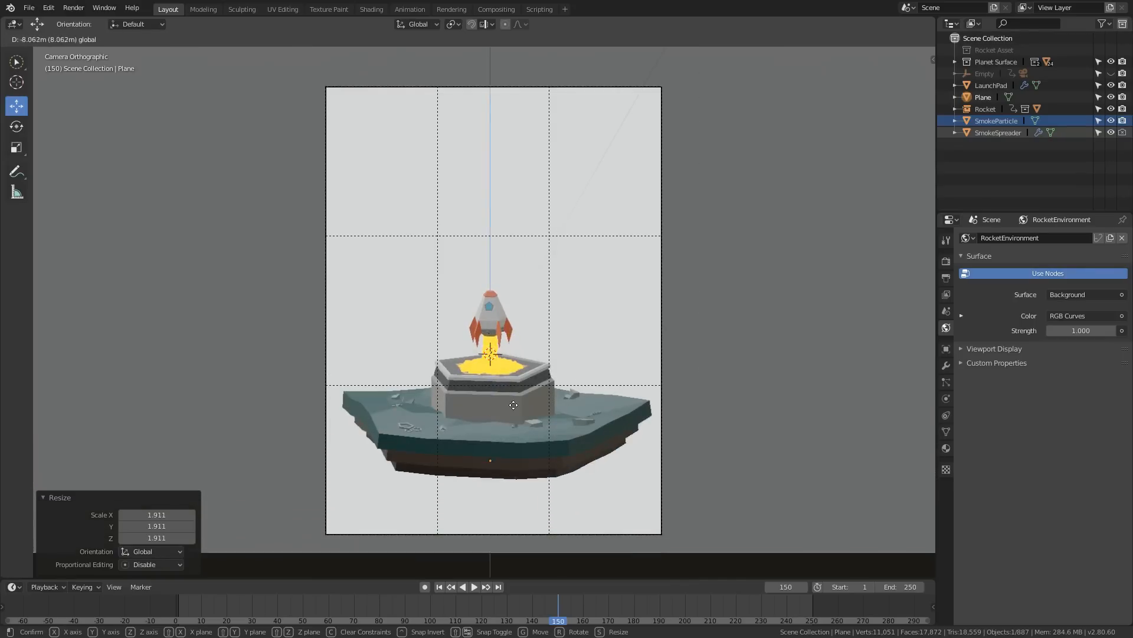
left_click(511, 519)
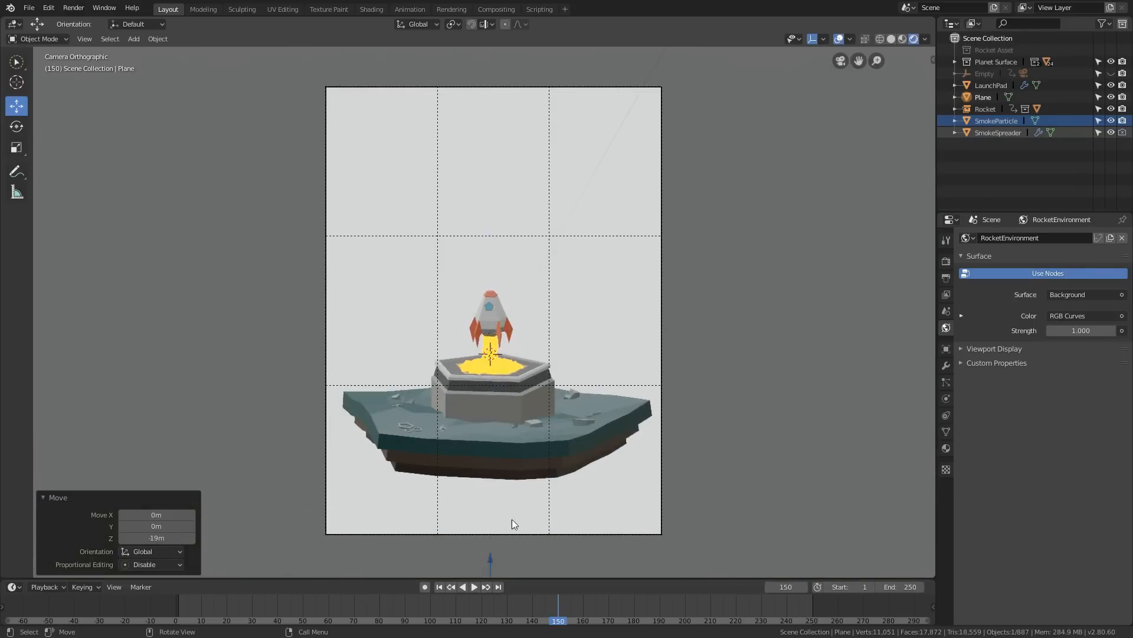
Lower the plane about another 4.82 m along Z and check its clearance below the floating ground from several angles
scroll(498, 503, "down", 4)
middle_click_drag(497, 503, 576, 476)
middle_click_drag(404, 407, 453, 363)
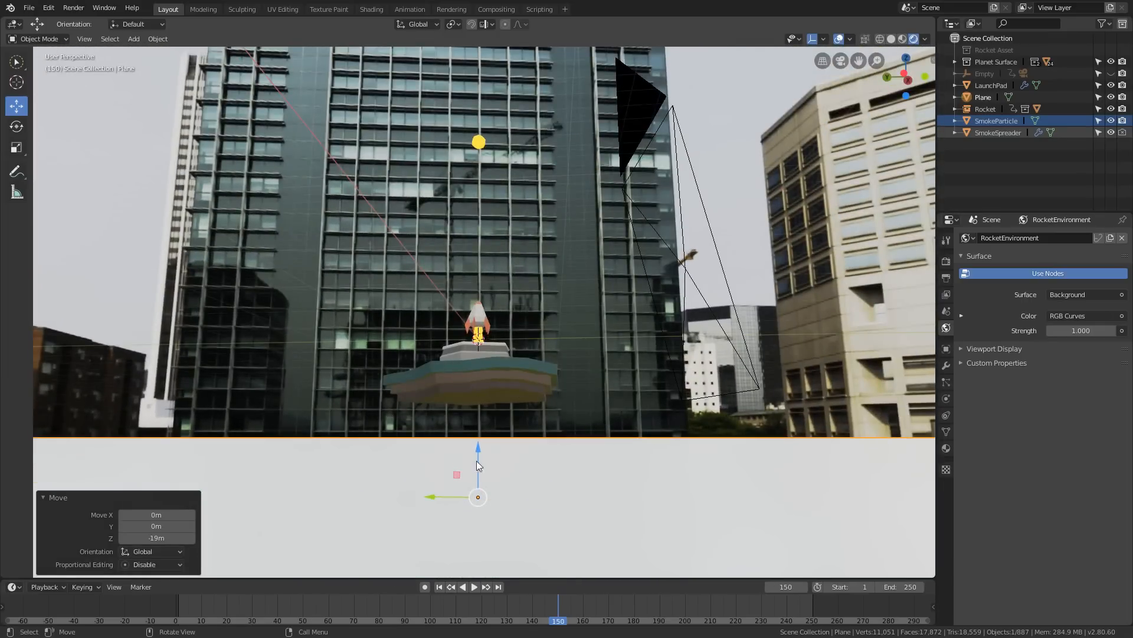
middle_click_drag(588, 384, 527, 419)
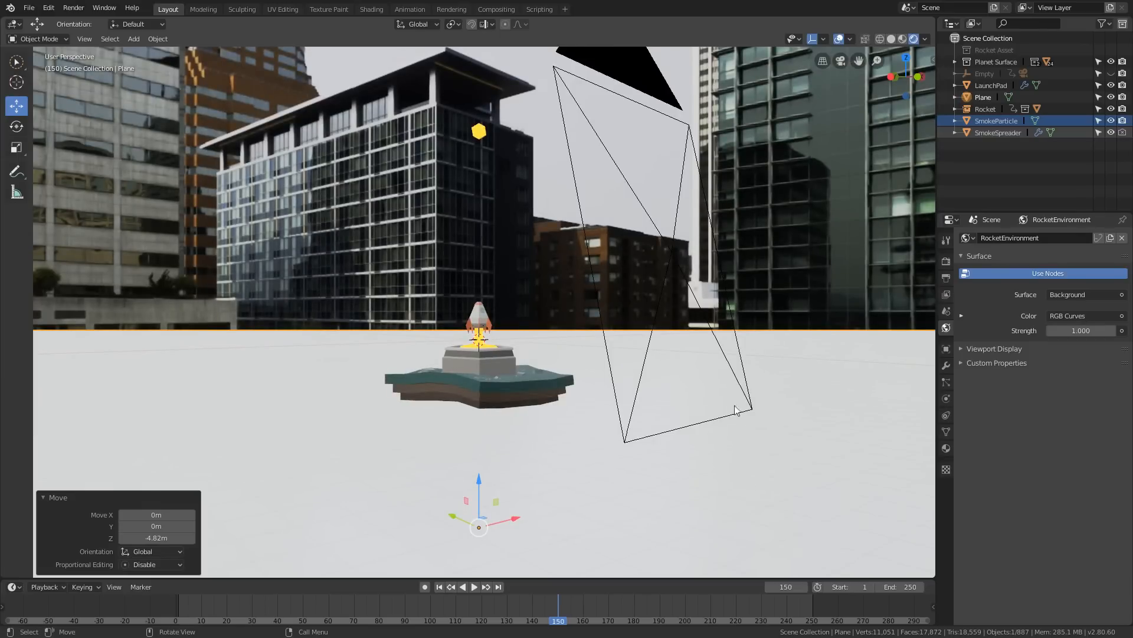
middle_click_drag(440, 363, 584, 430)
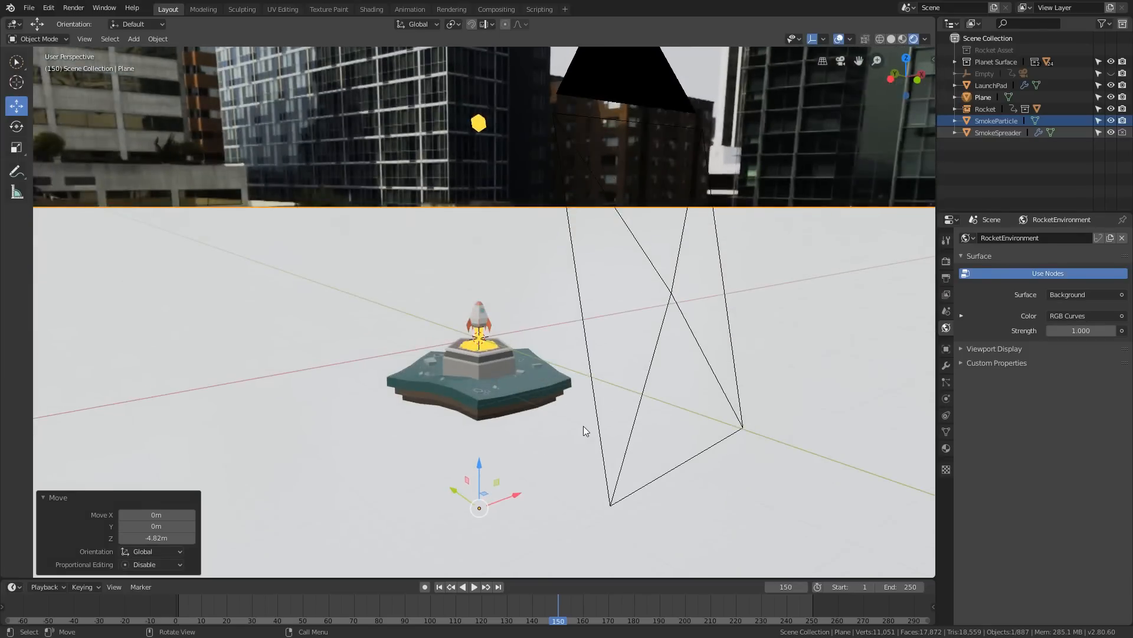
Rename the plane object as GroundPlane
double_click(978, 97)
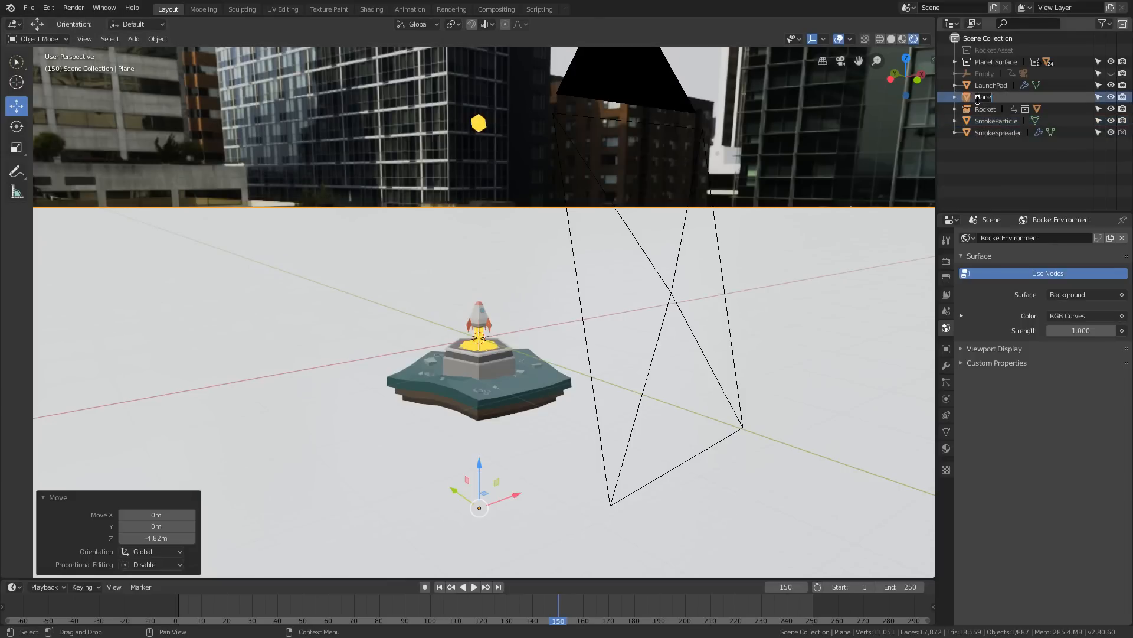
type("GroundPlane")
key("Return")
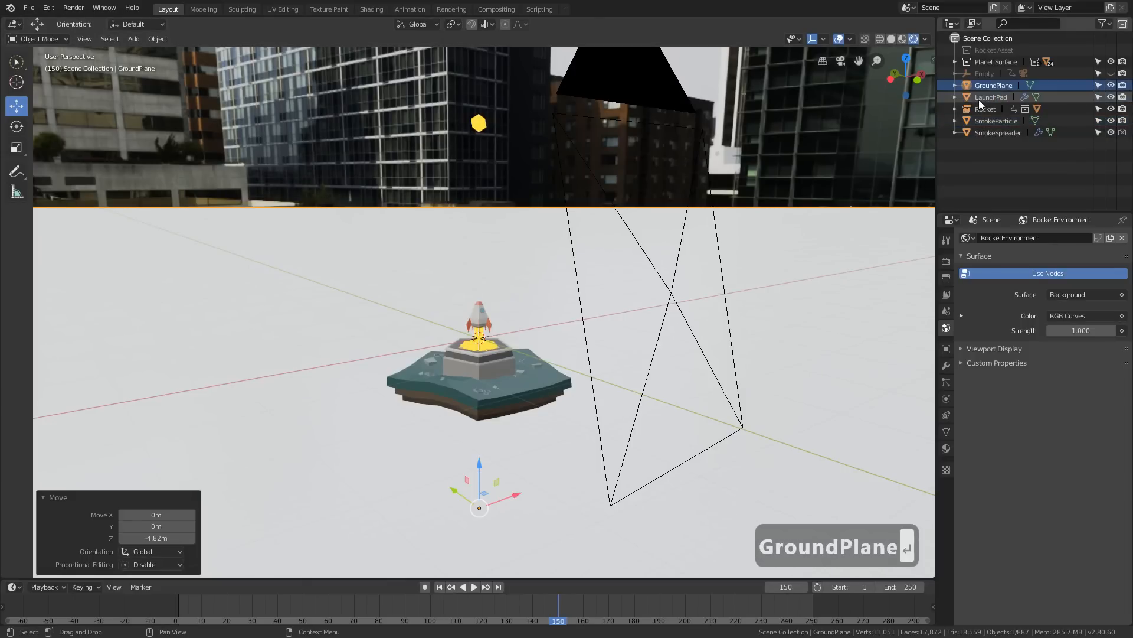
Create a new material on the ground plane and name it GroundPlane
left_click(947, 449)
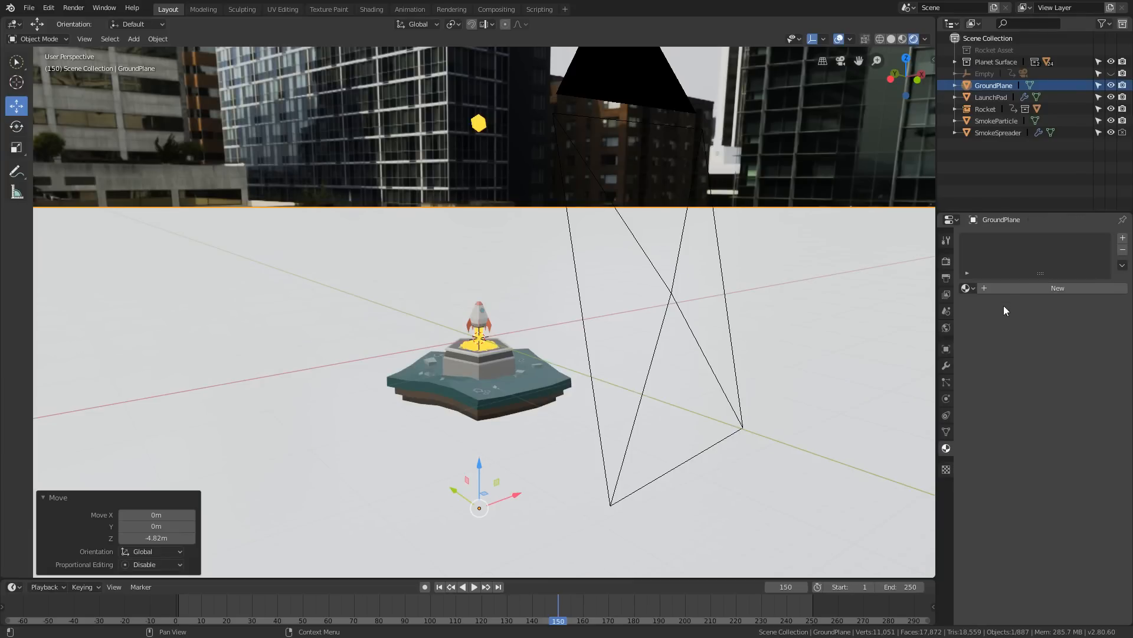
left_click(1022, 289)
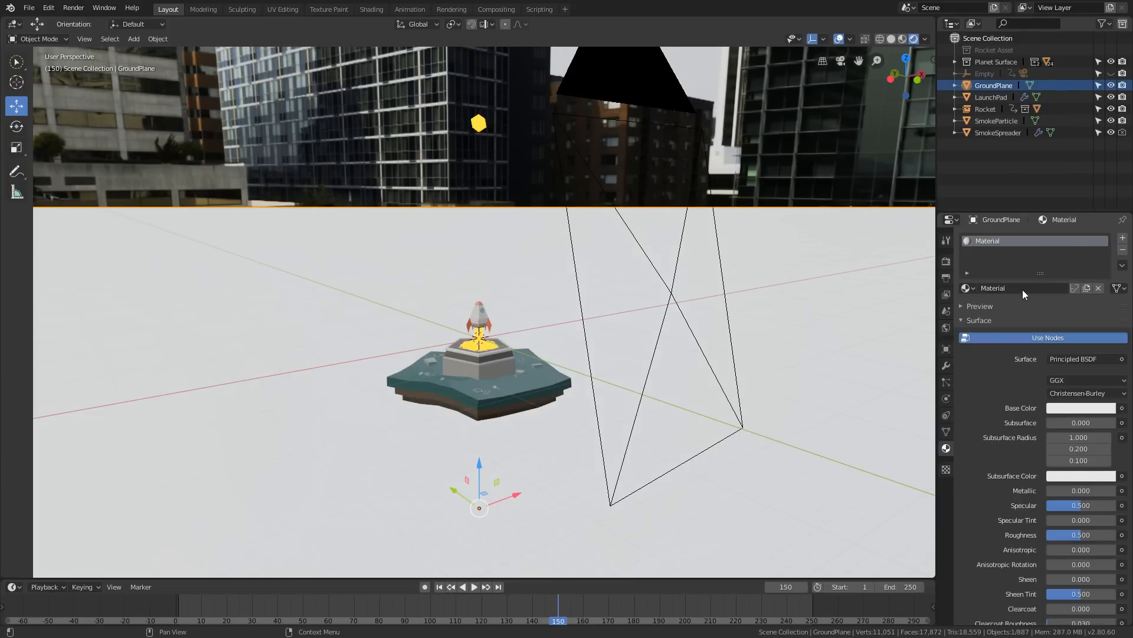
double_click(1023, 290)
type("Ground P")
key("BackSpace")
key("BackSpace")
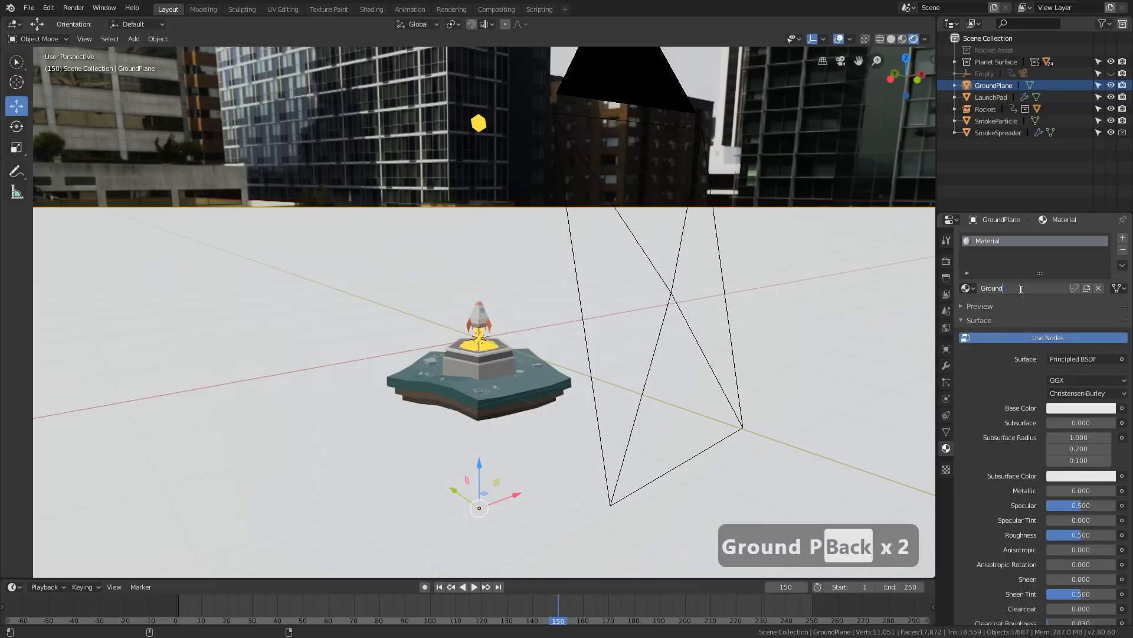
type("Plane")
key("Return")
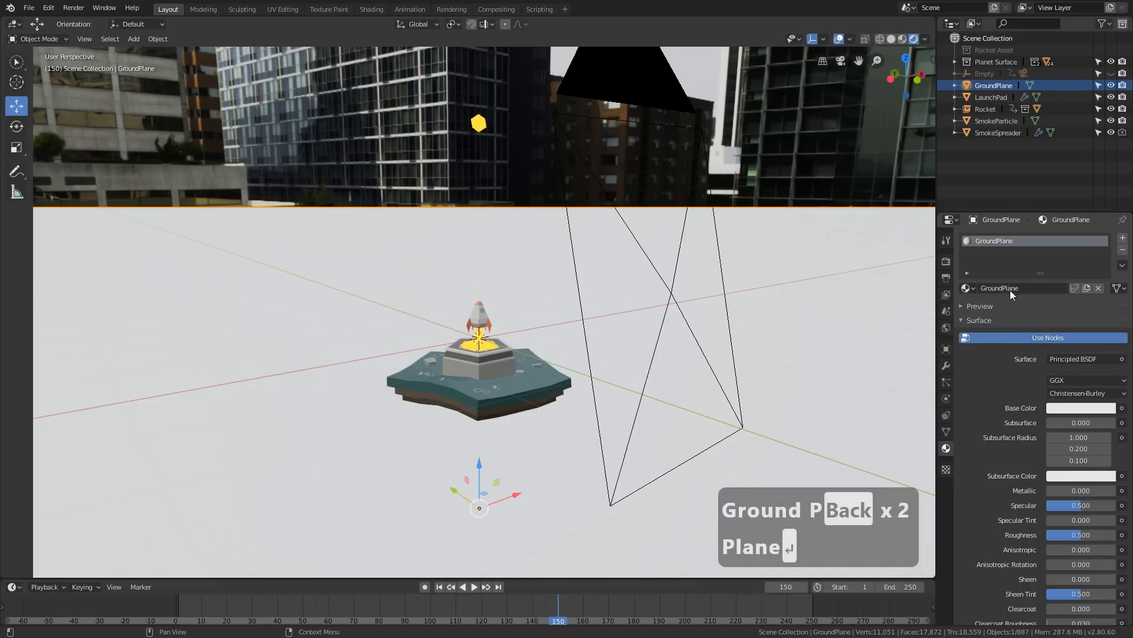
Rename the ground plane's material as Bad Materia and unlink it from the object
scroll(520, 387, "up", 5)
double_click(1034, 285)
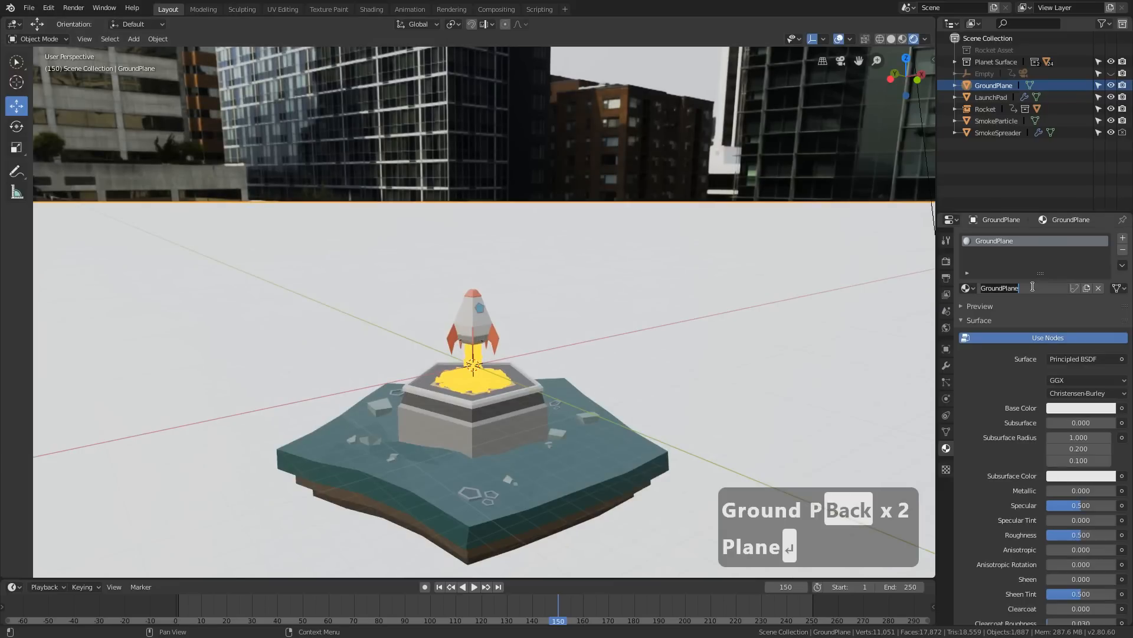
type("Bad Materia")
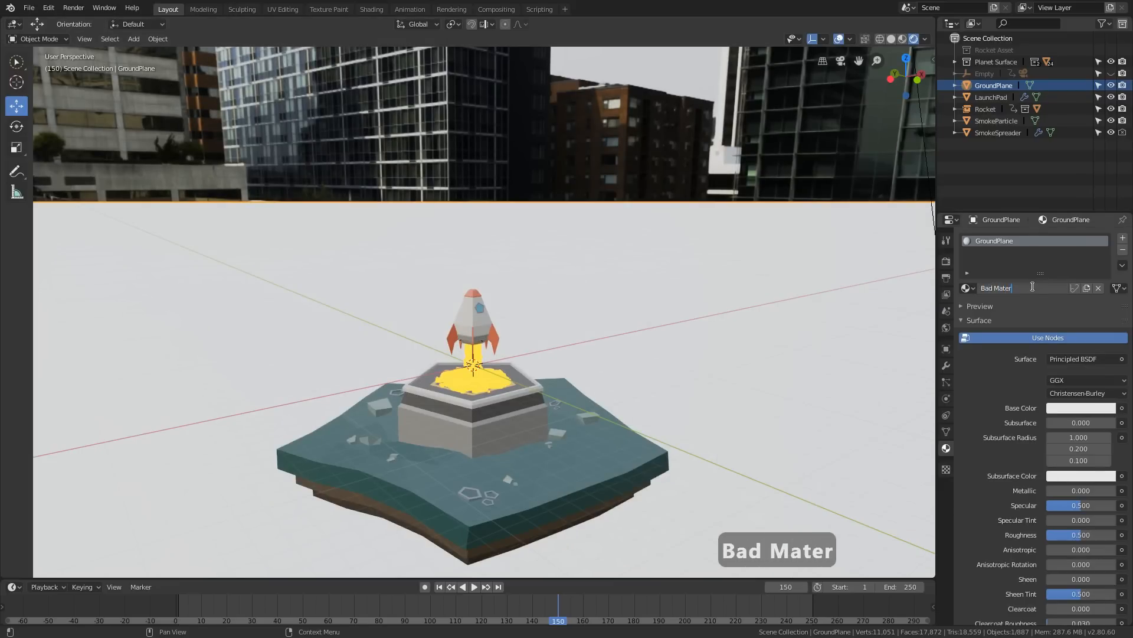
key("Return")
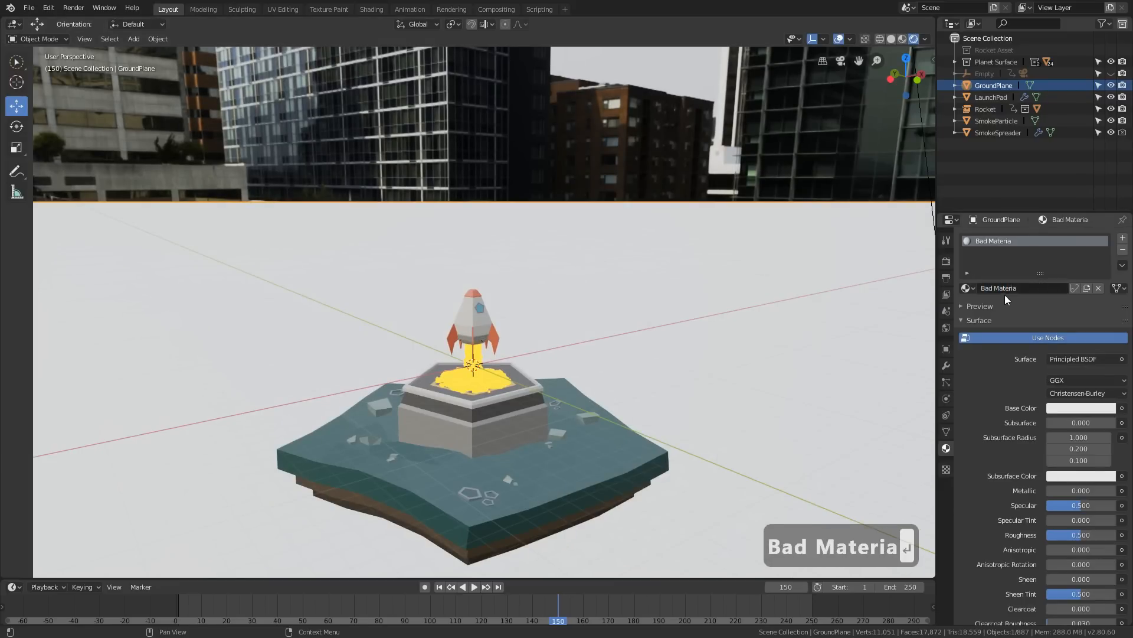
left_click(1100, 289)
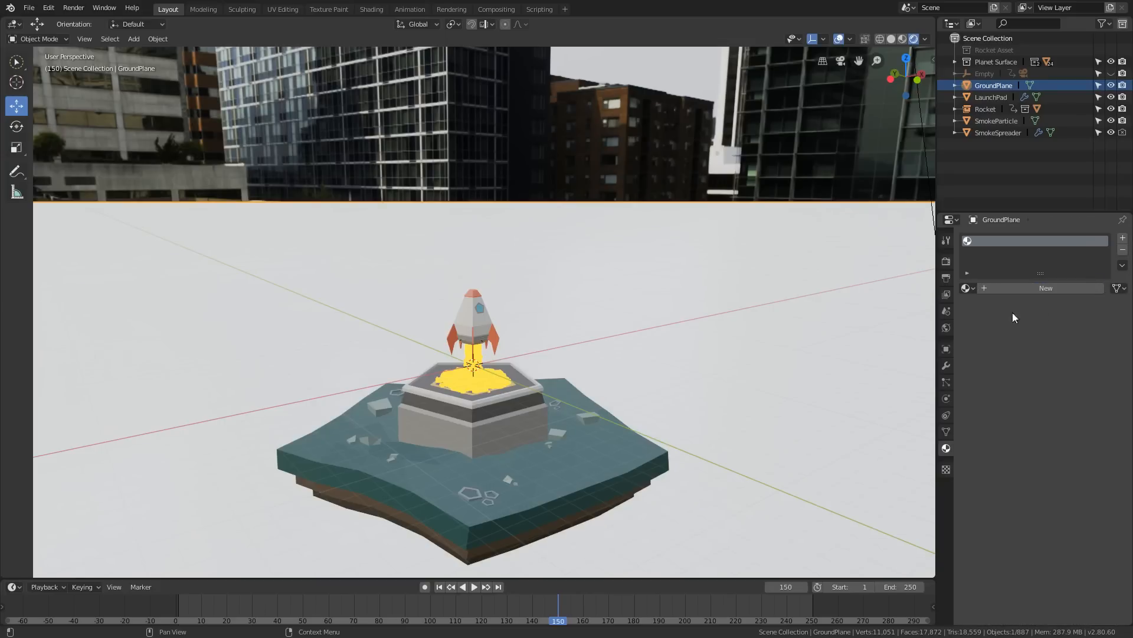
Assign the existing GroundTop material to the ground plane, make a separate copy of it and name the copy GroundPlane
left_click(972, 287)
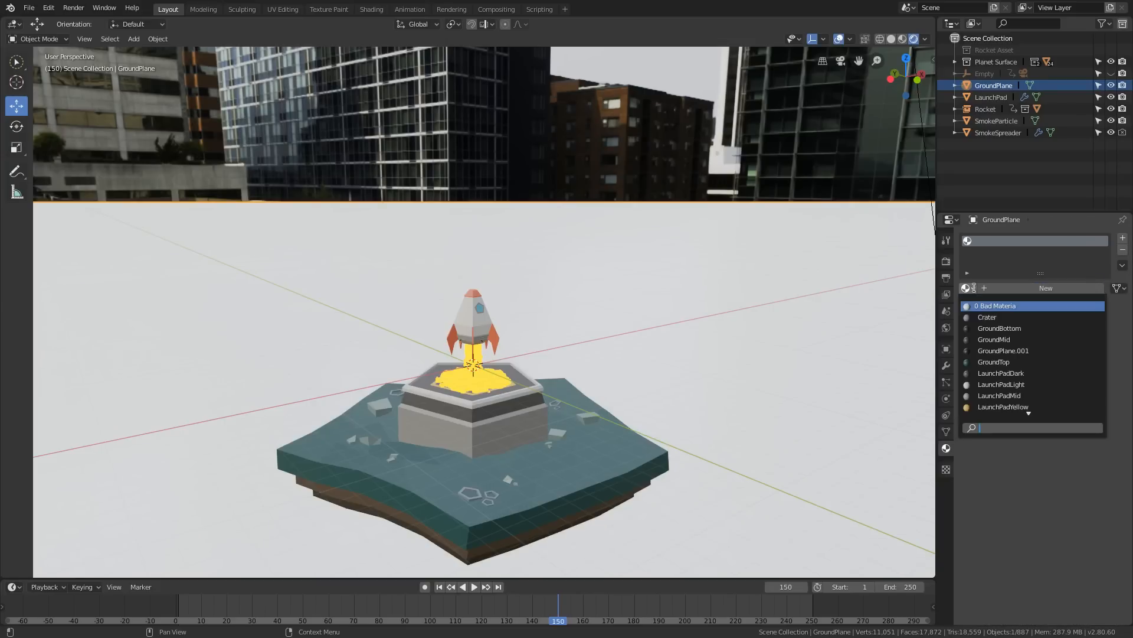
left_click(1006, 363)
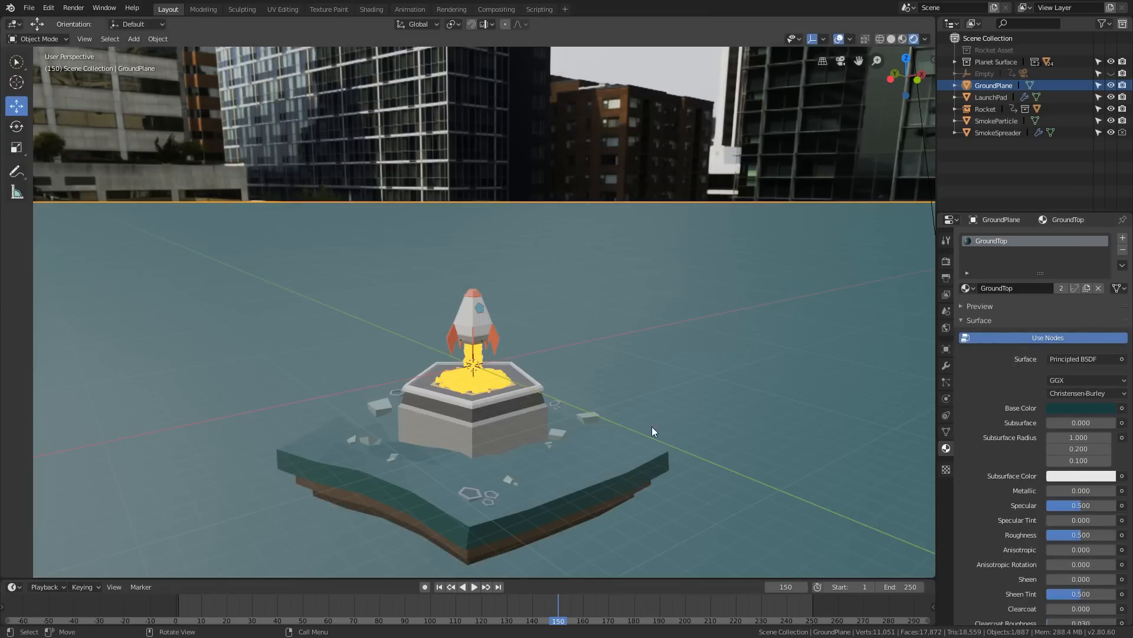
left_click(1088, 288)
left_click(1022, 291)
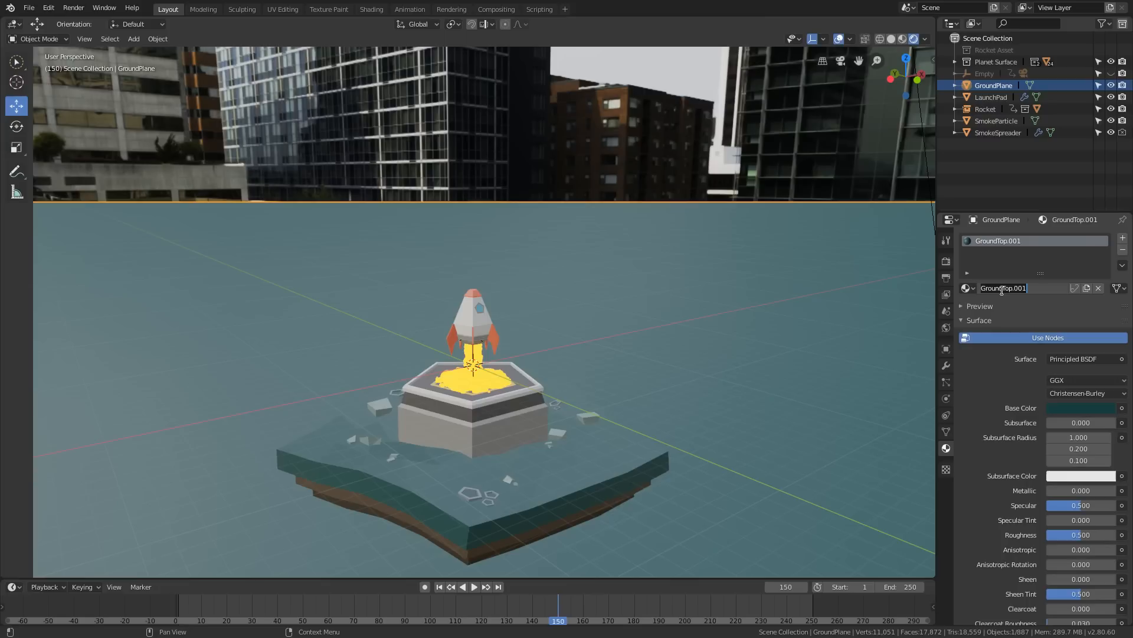
type("GroundPlane")
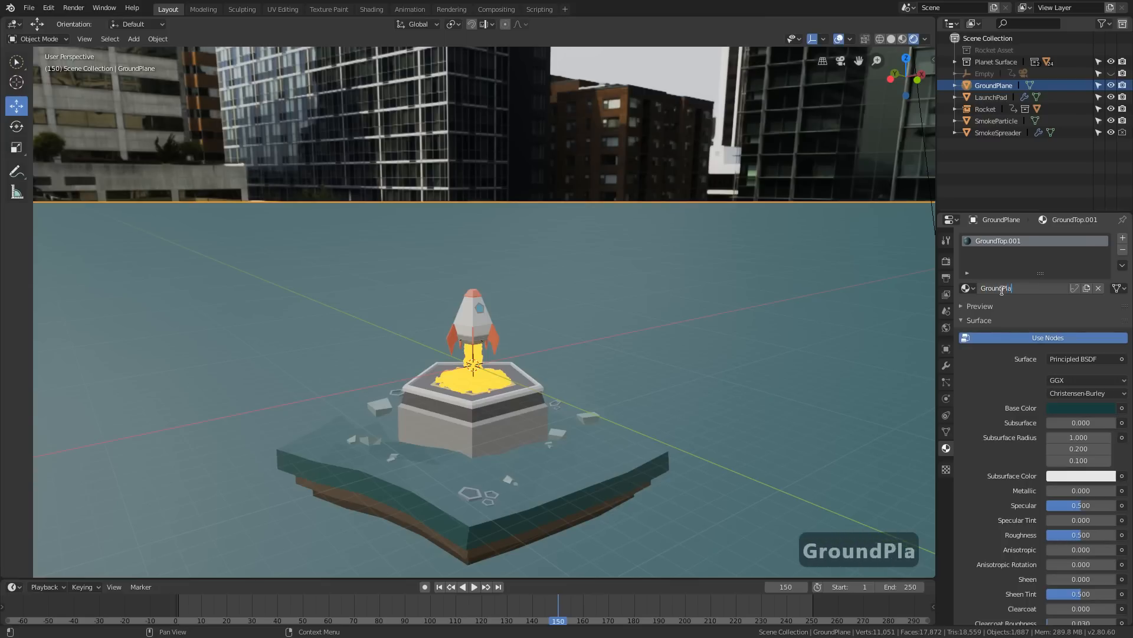
key("Return")
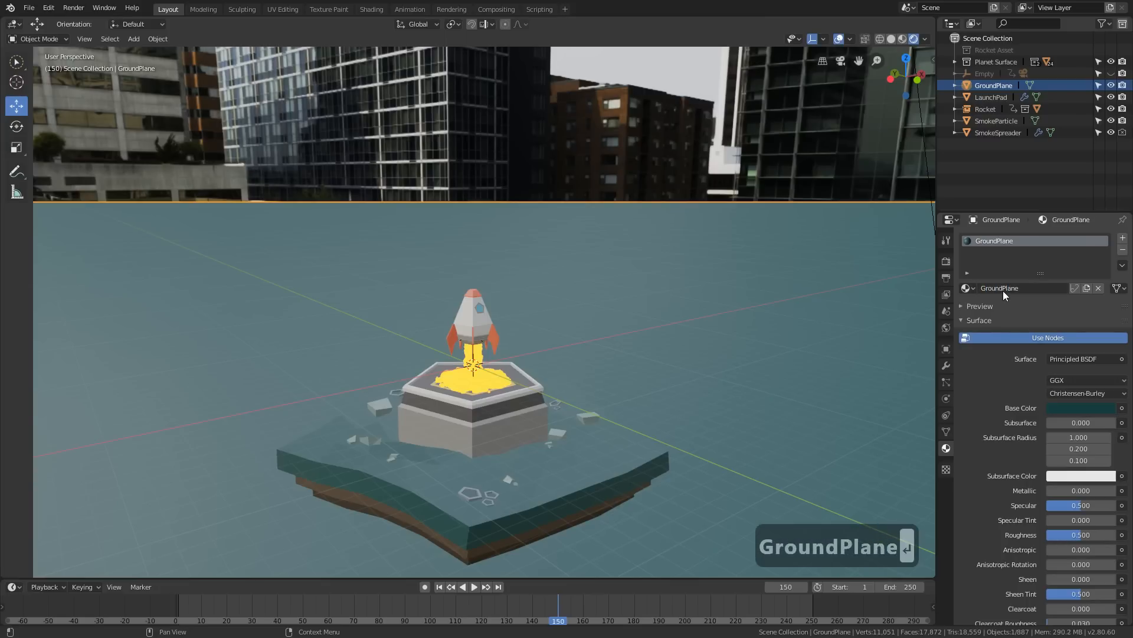
Darken the GroundPlane material by setting the HSV value of its base color to 0.125
left_click(1061, 407)
left_click(1069, 379)
type(".")
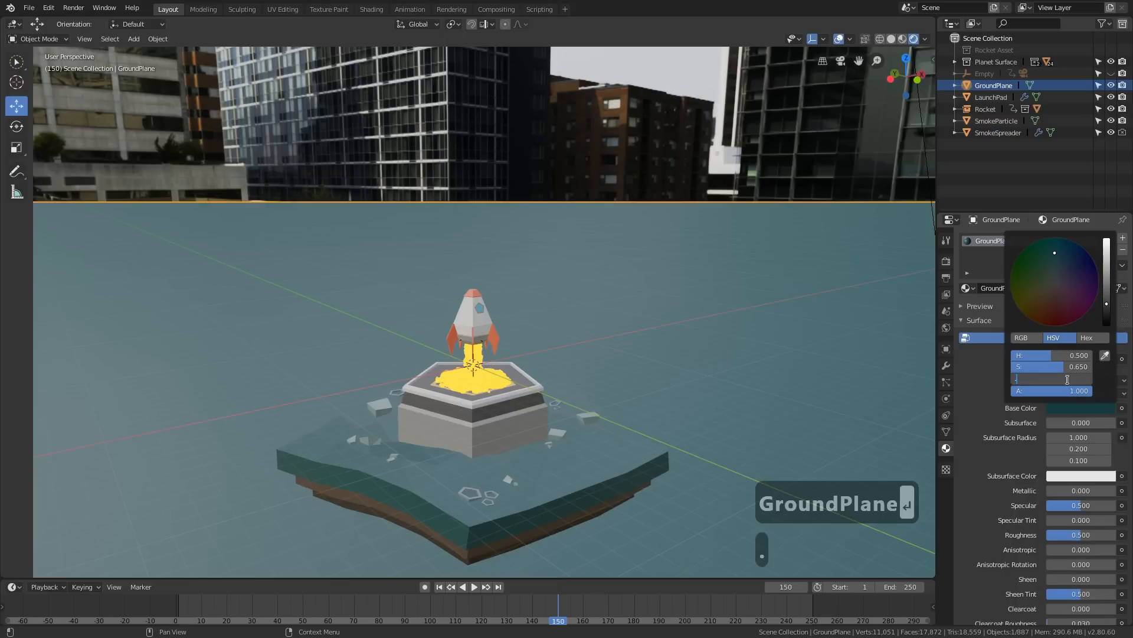
type("125")
key("Return")
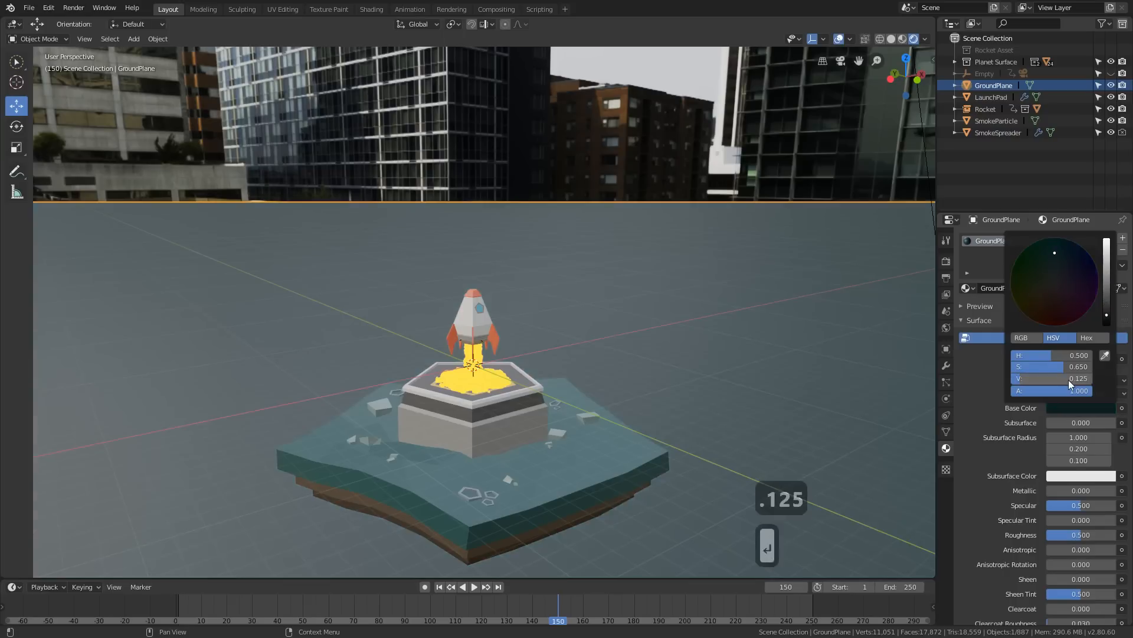
Check the ground plane's color from several angles, return to the camera view and move the timeline to frame 90
middle_click_drag(704, 537, 565, 448)
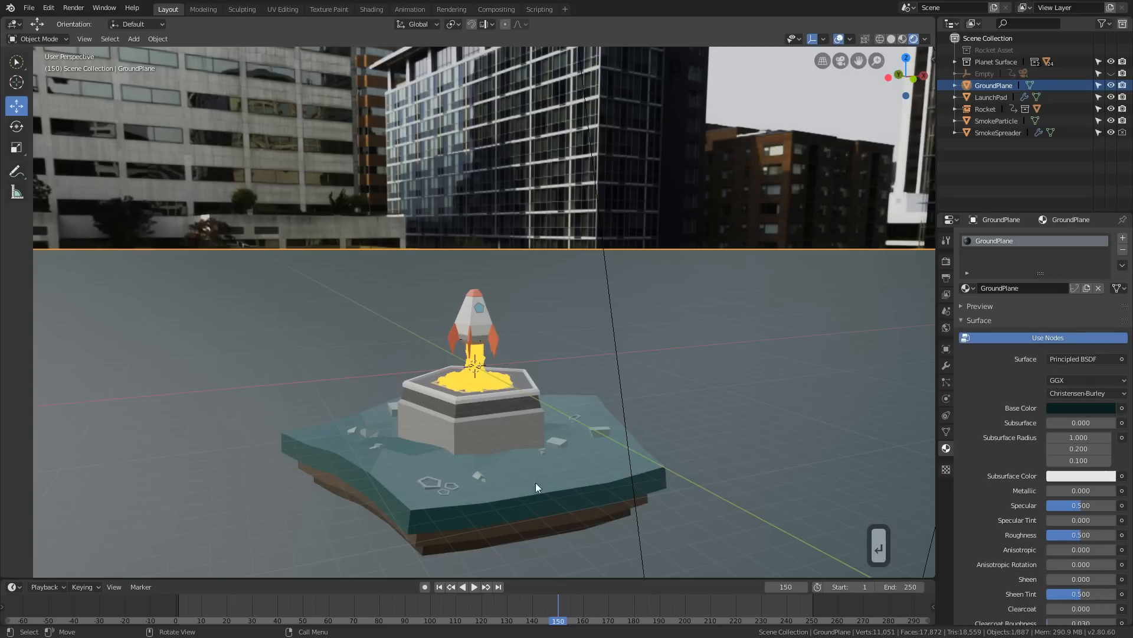
middle_click_drag(530, 395, 775, 413)
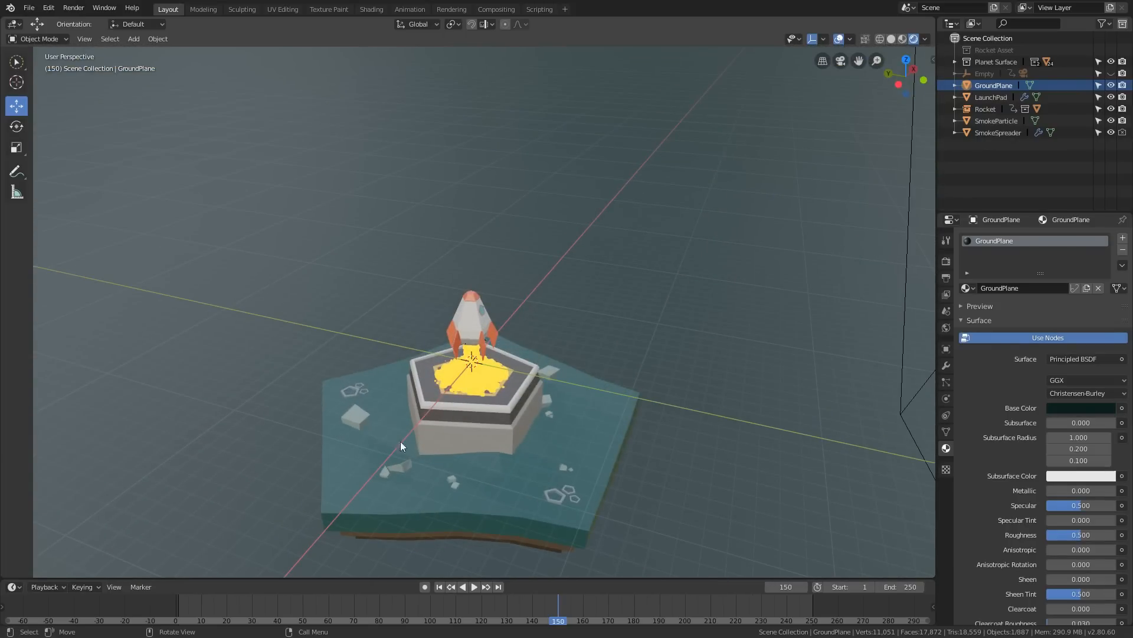
left_click(445, 480)
middle_click_drag(640, 467, 715, 370)
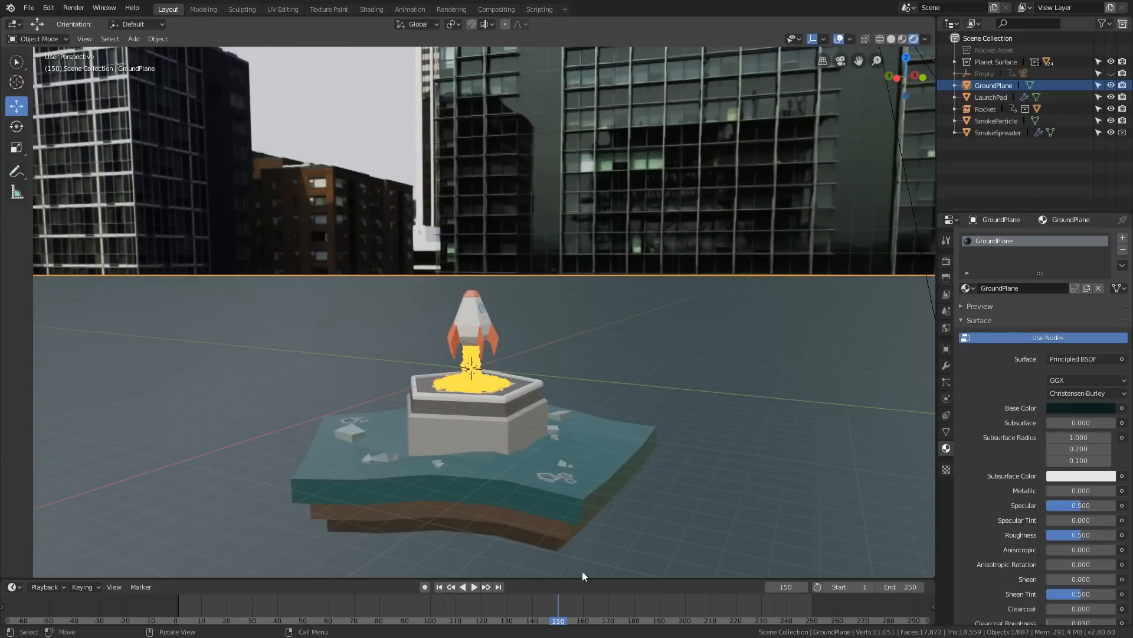
scroll(687, 552, "down", 3)
middle_click_drag(601, 459, 550, 444)
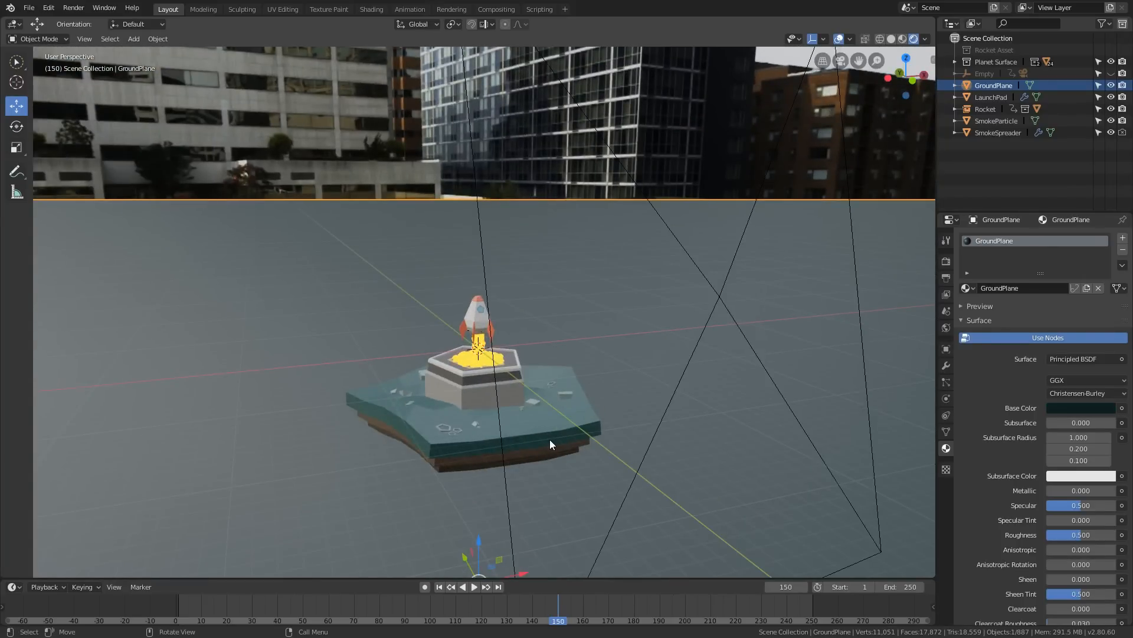
key("KP_0")
left_click(431, 616)
left_click_drag(432, 617, 405, 621)
scroll(603, 409, "up", 3)
scroll(568, 511, "down", 2)
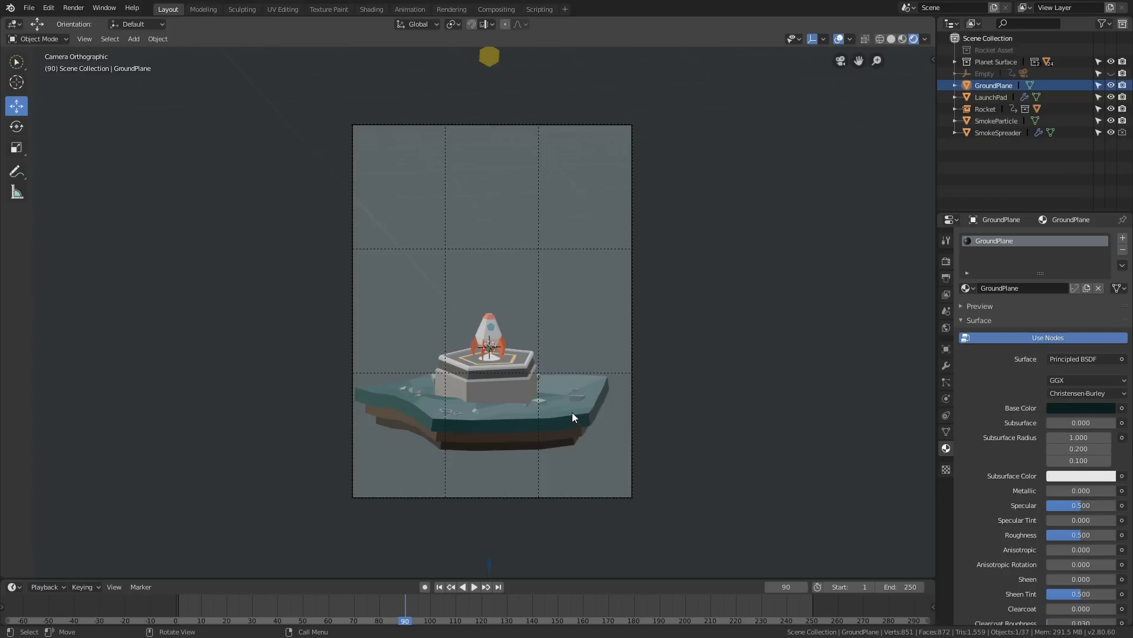
Render a still image of the current frame, inspect it in a maximized render window and close the window
left_click(73, 8)
left_click(89, 21)
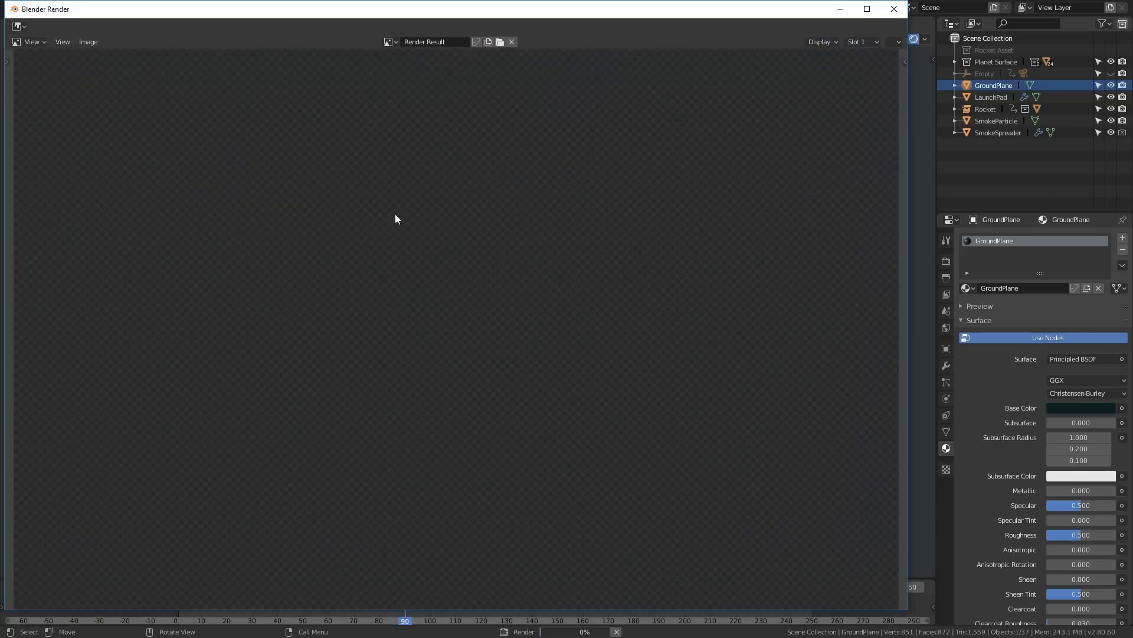
left_click(867, 8)
scroll(497, 411, "down", 2)
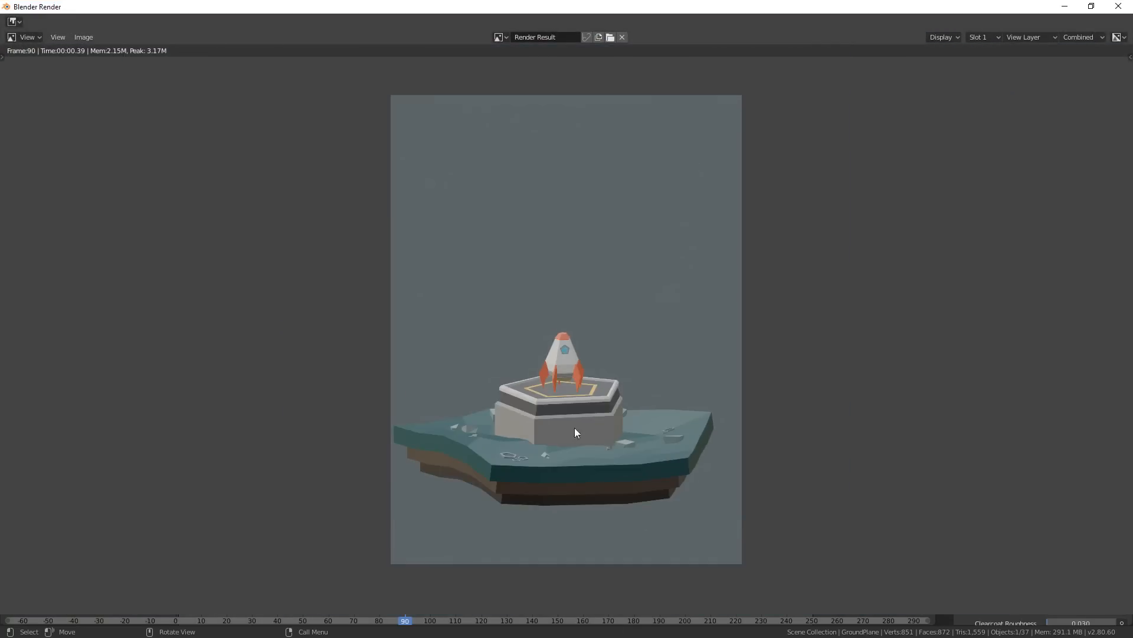
scroll(417, 333, "up", 1)
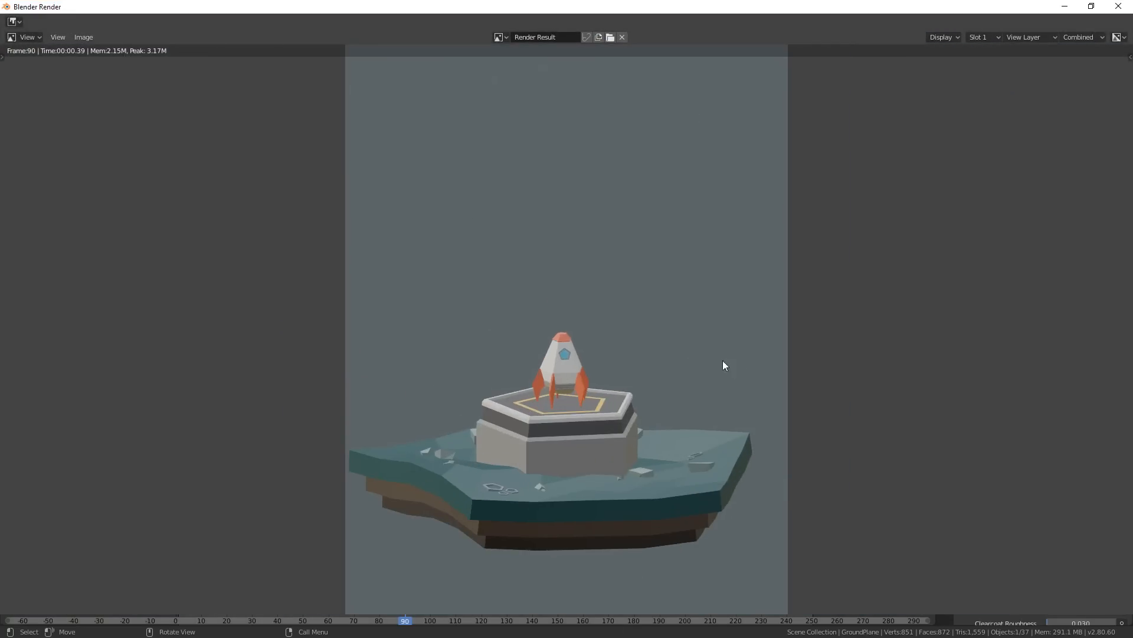
left_click(1118, 6)
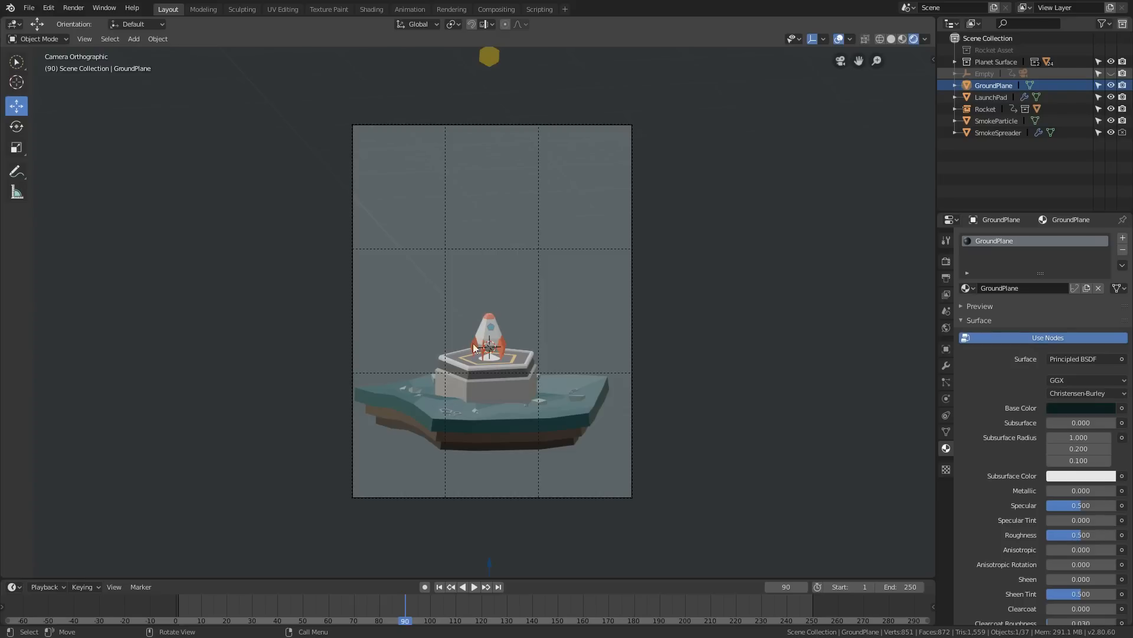
Switch the render engine to Cycles and use Rendered viewport shading in the camera view
scroll(501, 439, "up", 3)
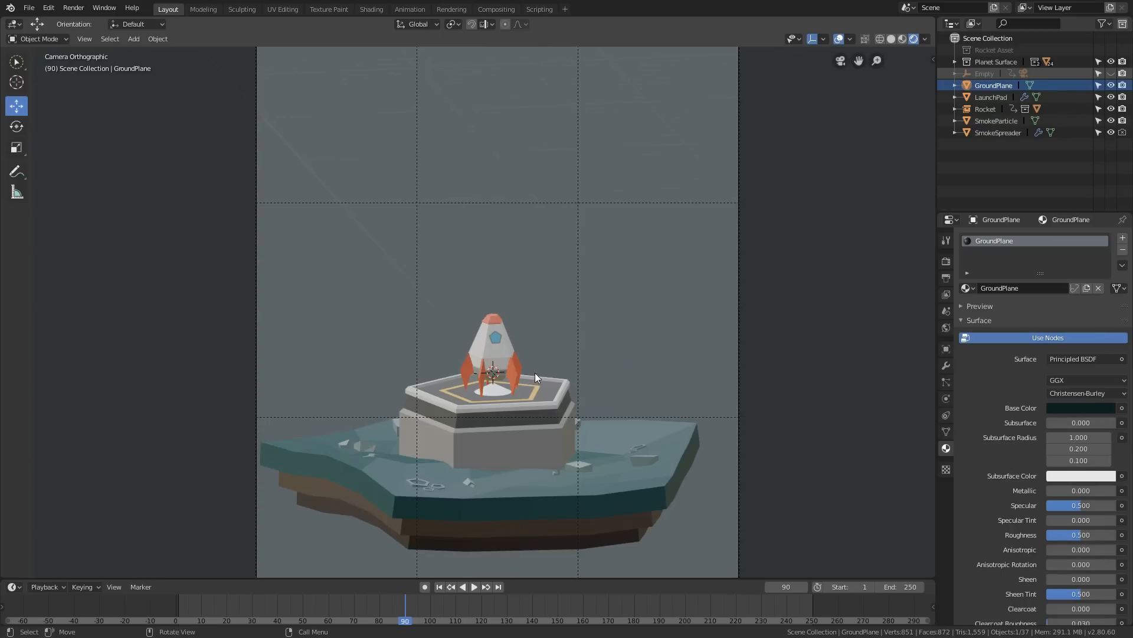
left_click(947, 261)
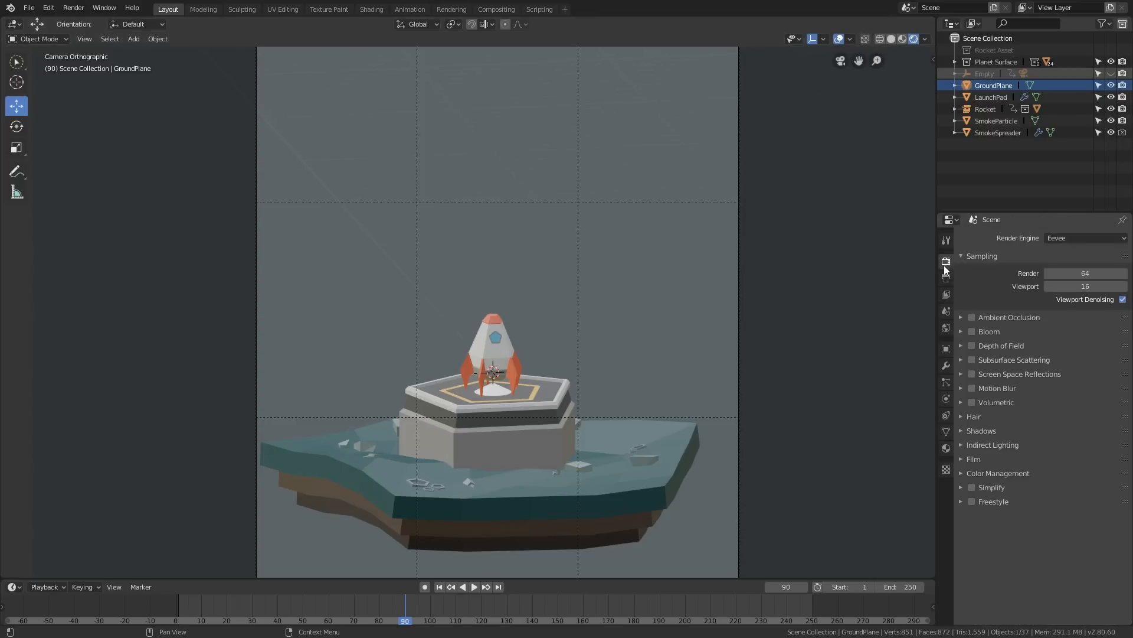
left_click(1062, 240)
left_click(1061, 277)
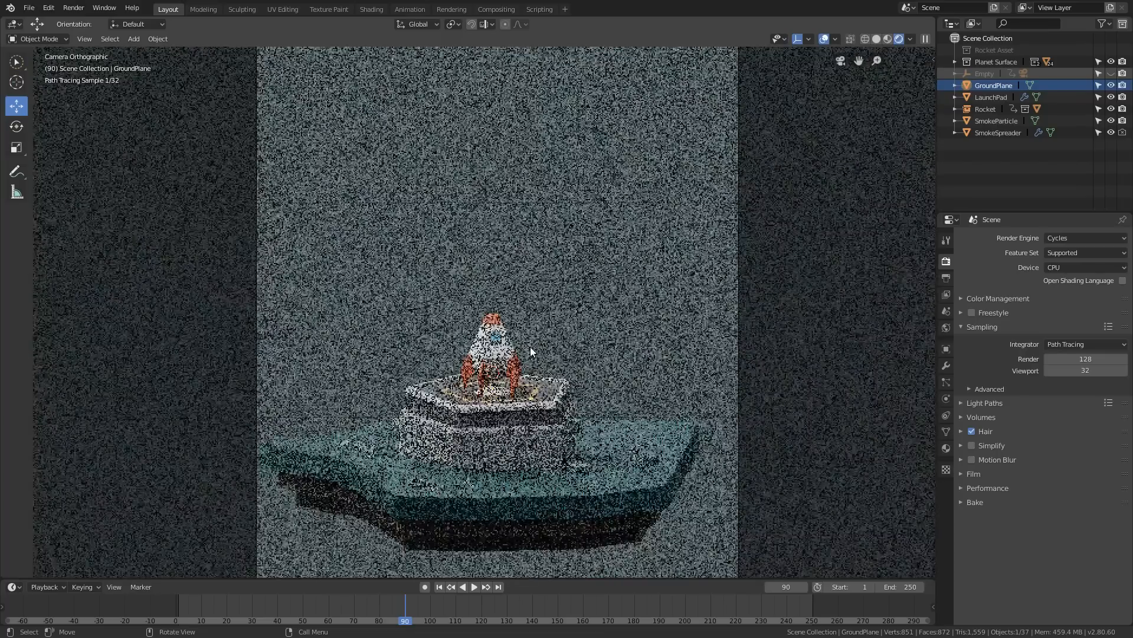
key("z")
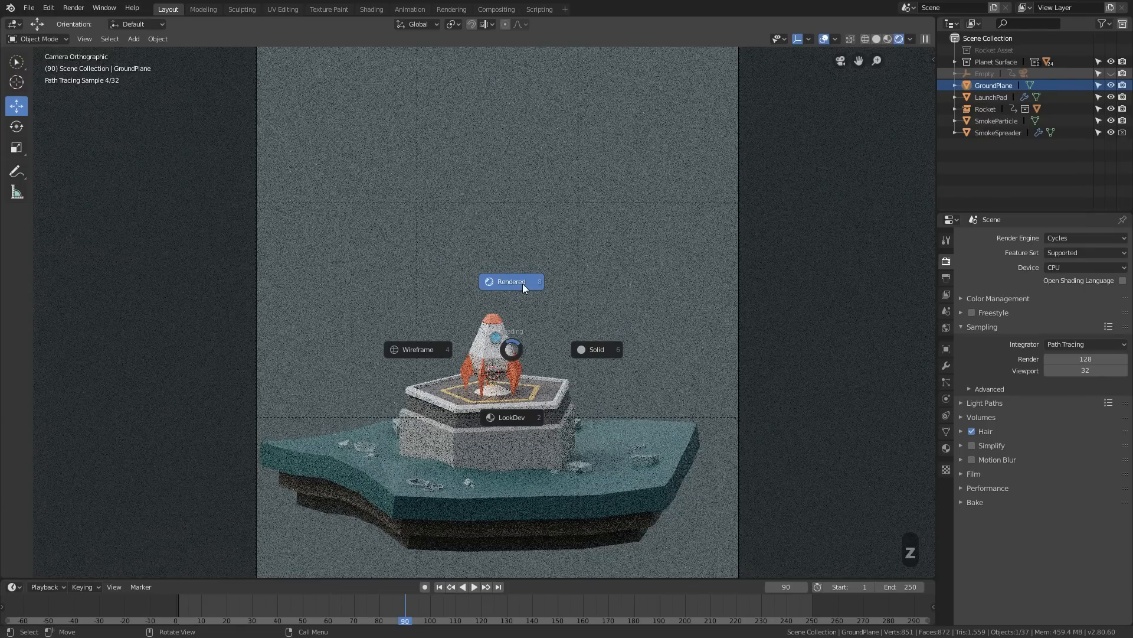
left_click(522, 283)
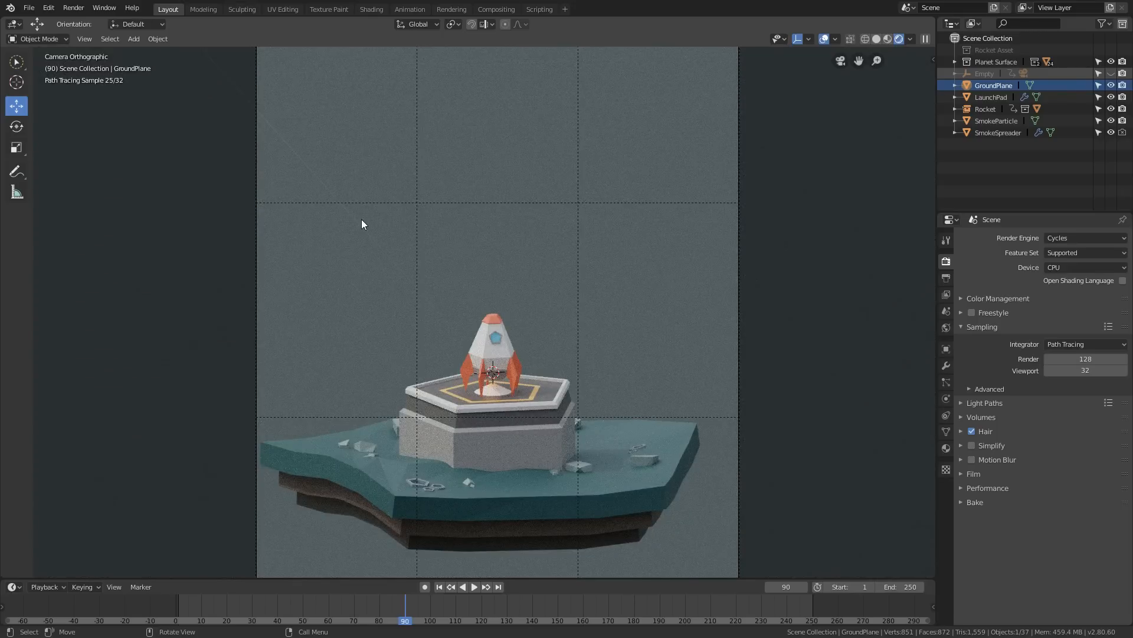
Set the Cycles device to GPU Compute, inspect the rendered scene from another angle and return to the camera view
left_click(1062, 267)
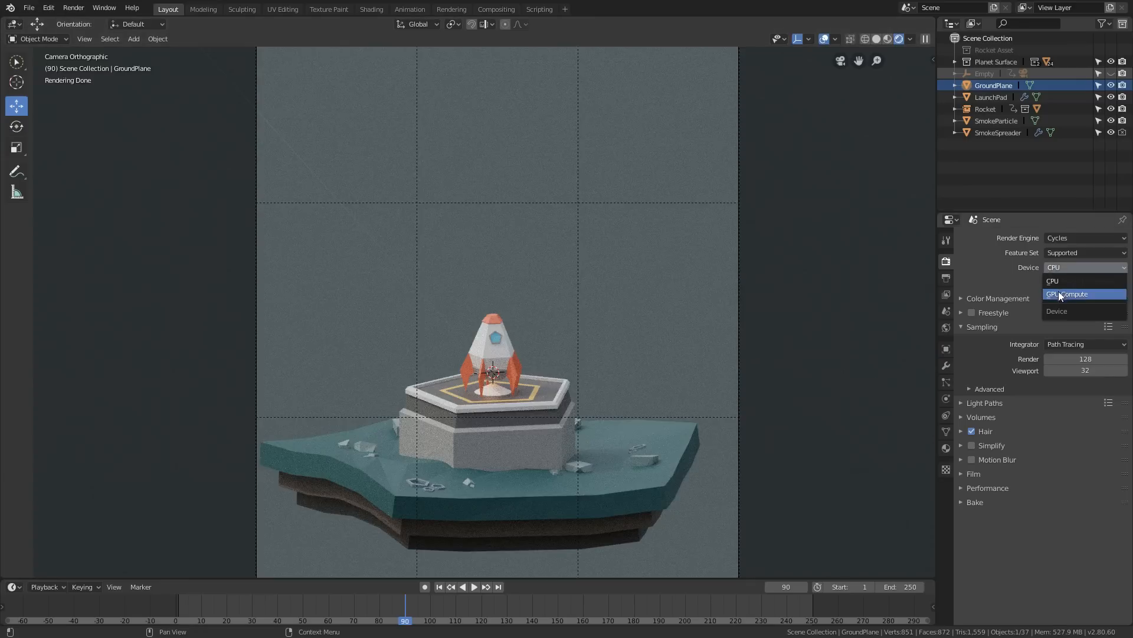
left_click(1060, 295)
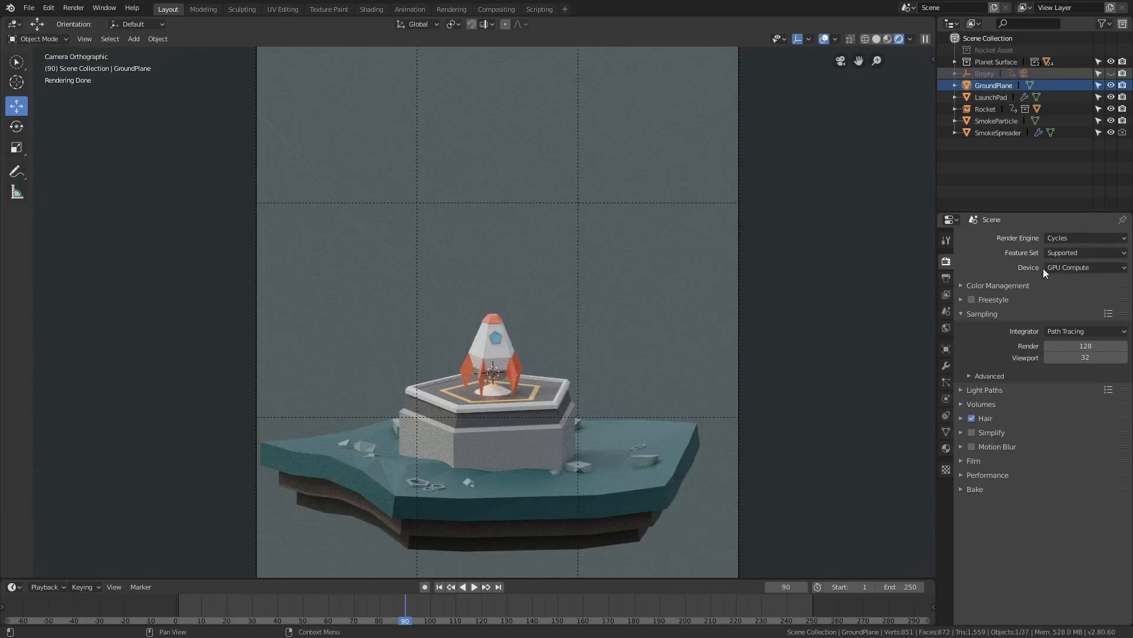
middle_click_drag(738, 315, 780, 349)
middle_click_drag(702, 362, 530, 336)
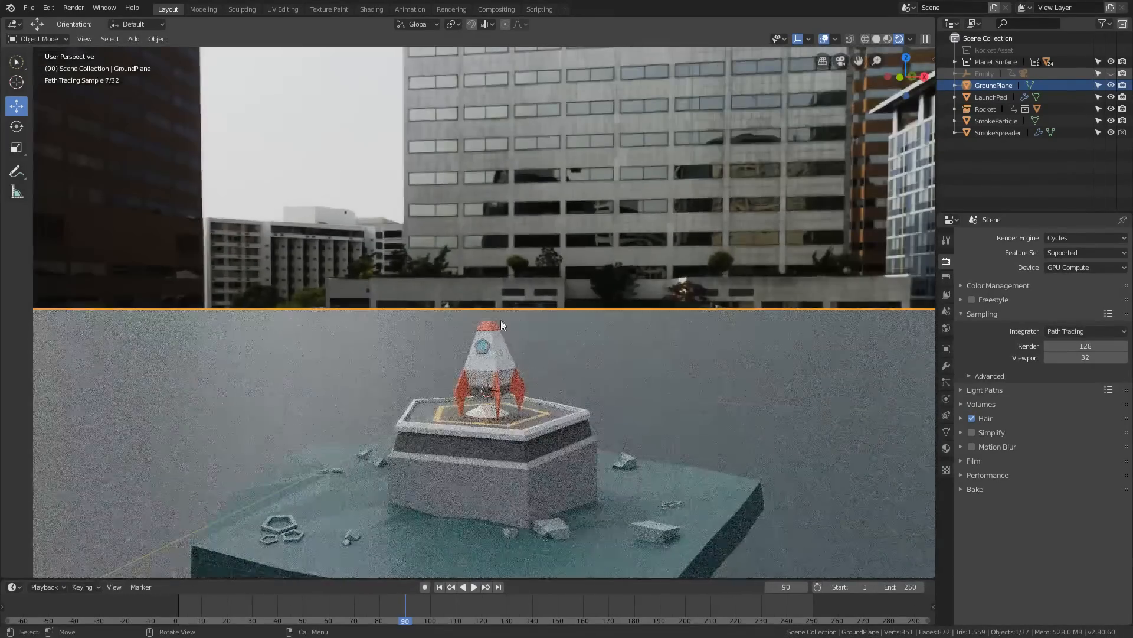
key("KP_0")
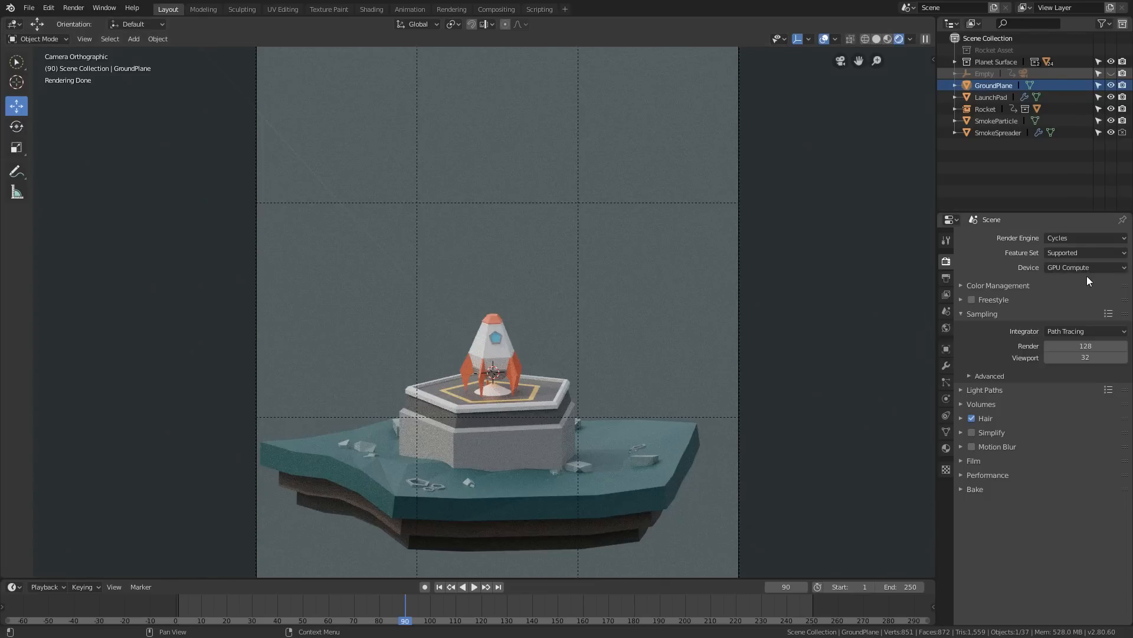
Open the System preferences, compare the None, CUDA and OpenCL options for the Cycles render devices, and leave CUDA selected
left_click(1048, 269)
left_click(54, 12)
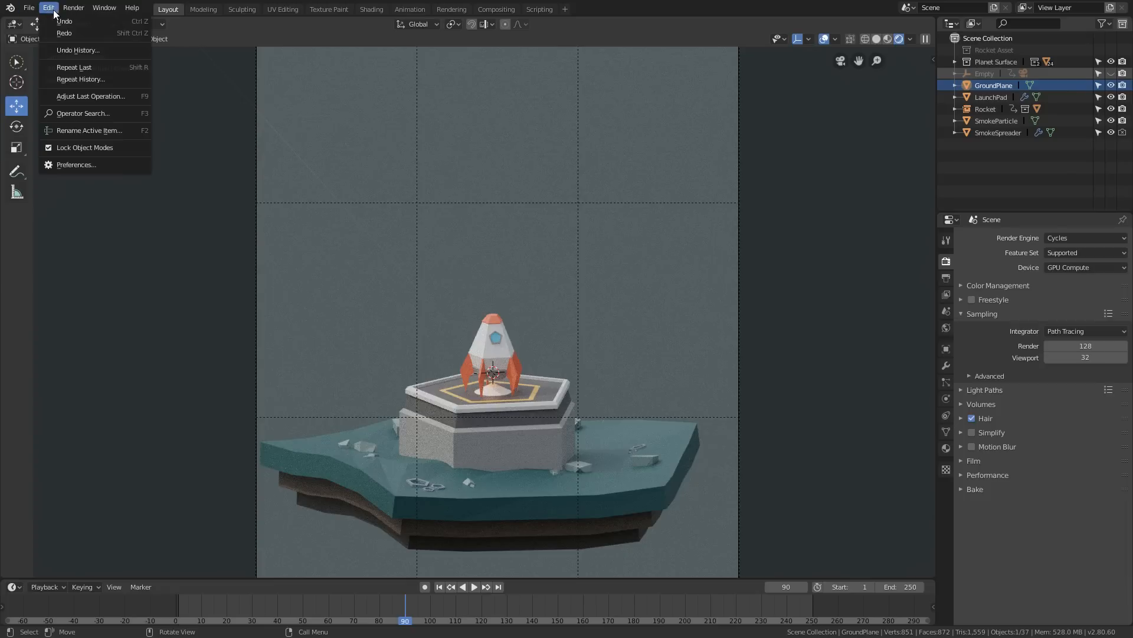
left_click(75, 164)
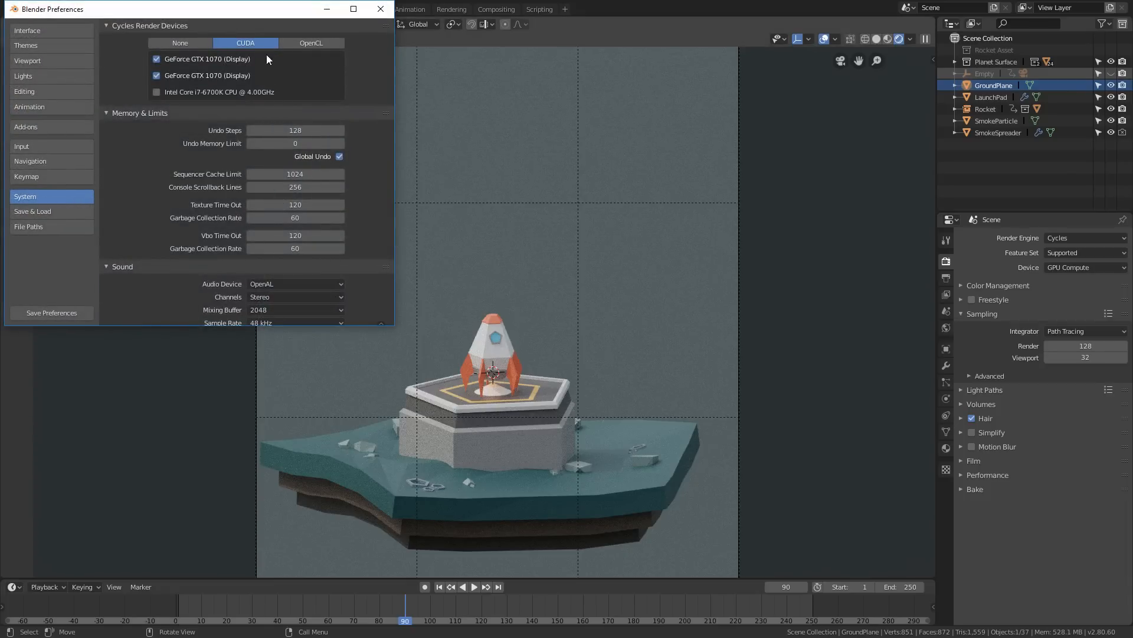
left_click(180, 44)
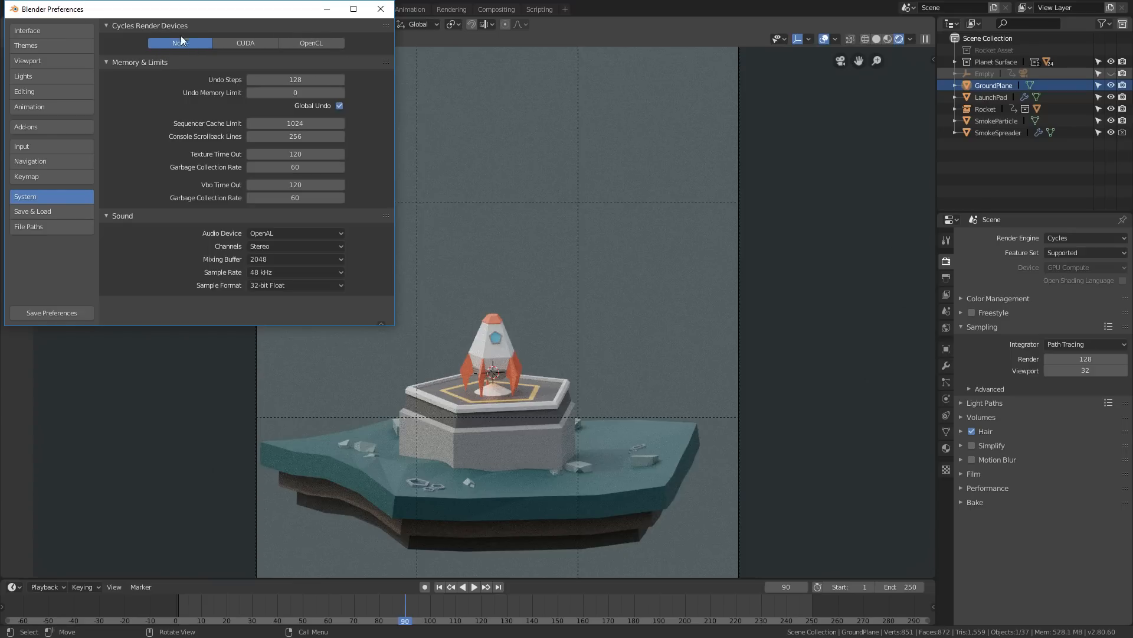
left_click(246, 42)
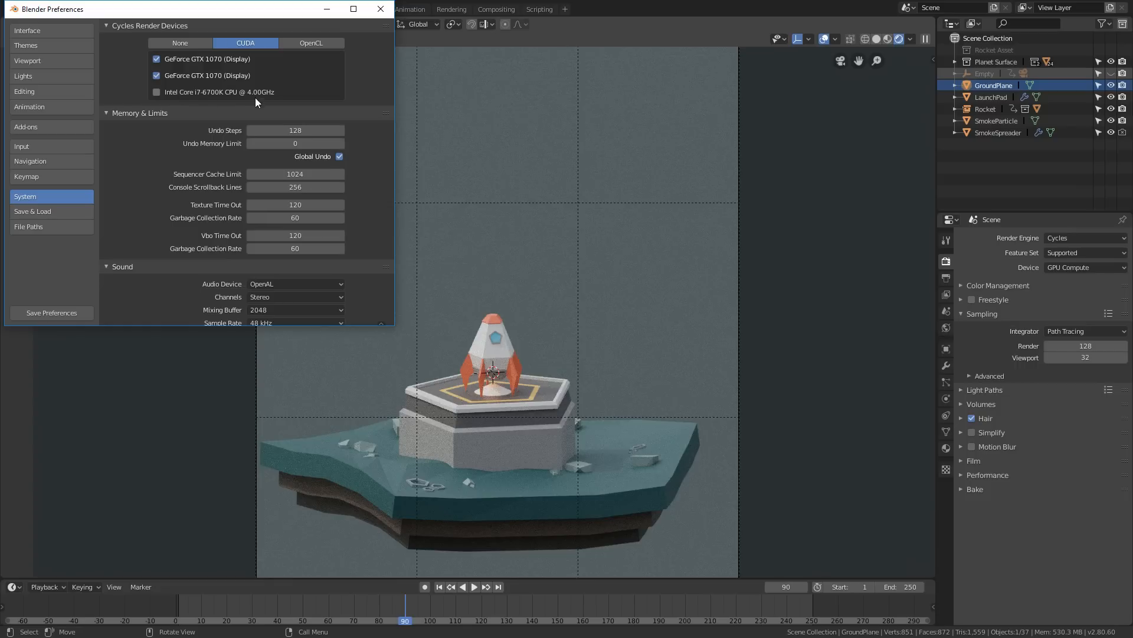
left_click(306, 44)
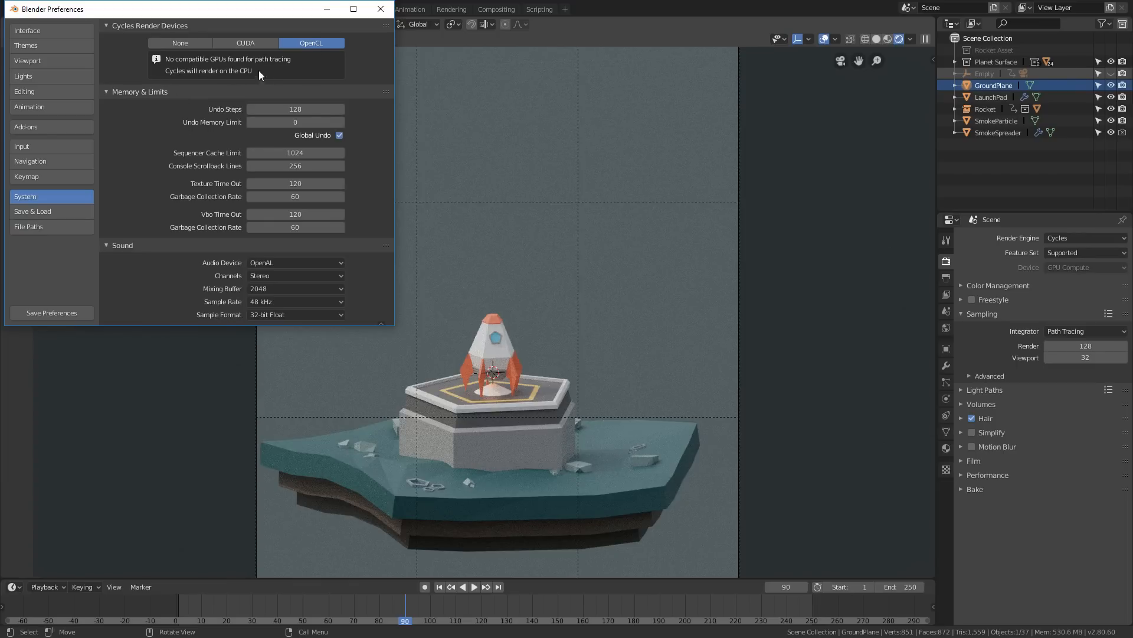
left_click(251, 45)
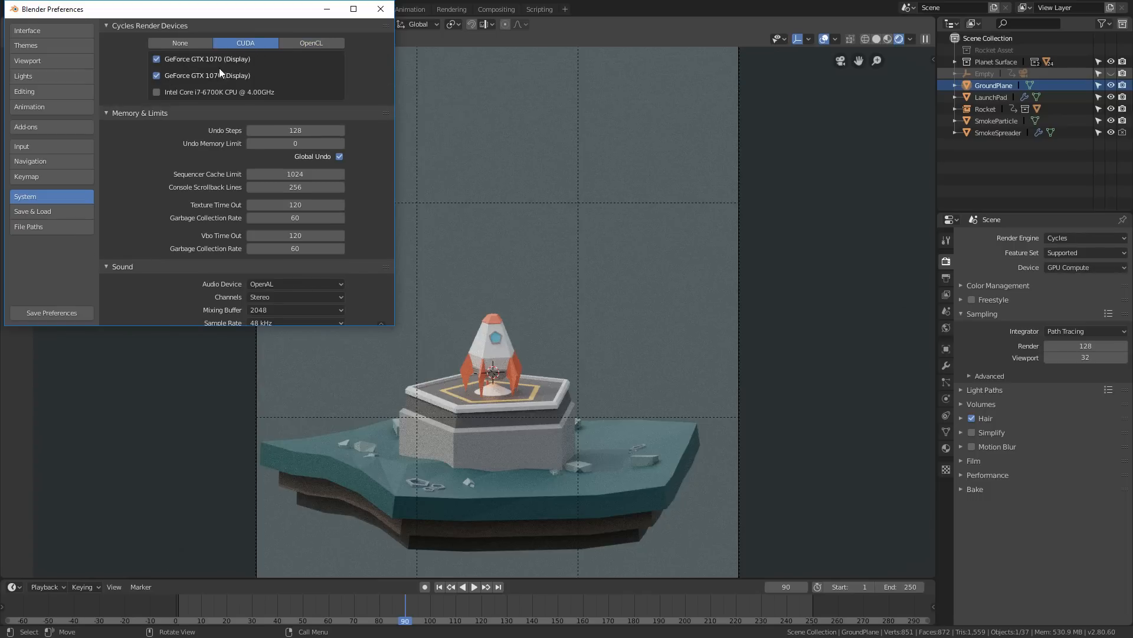
Compare the OpenCL and None render device options, keep CUDA for Cycles, save the preferences and close their window
left_click(300, 43)
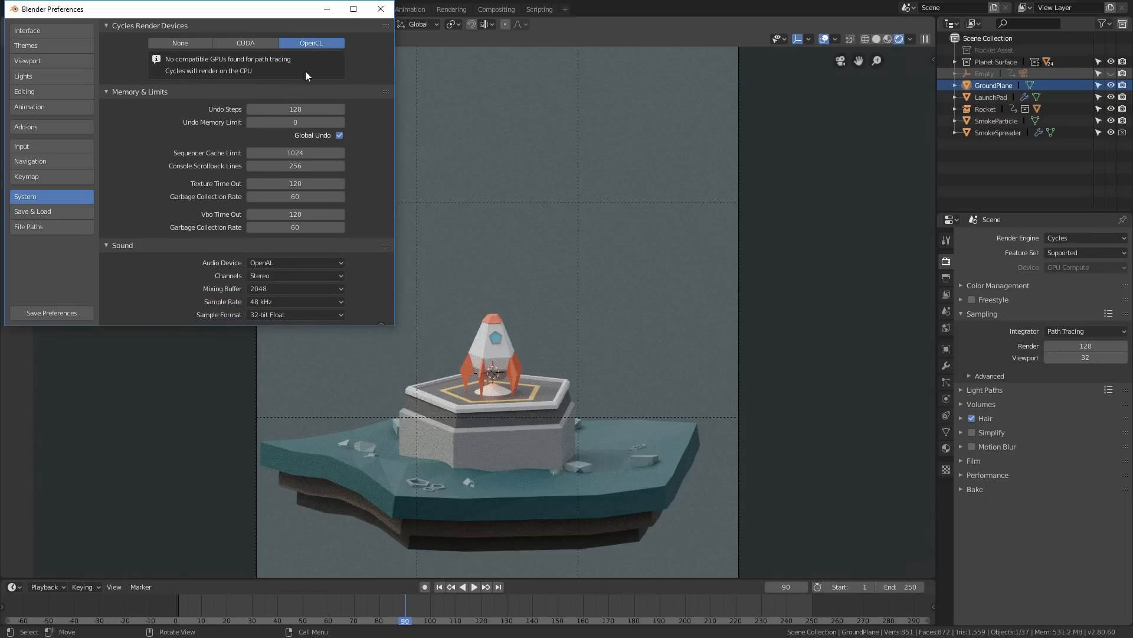
left_click(243, 41)
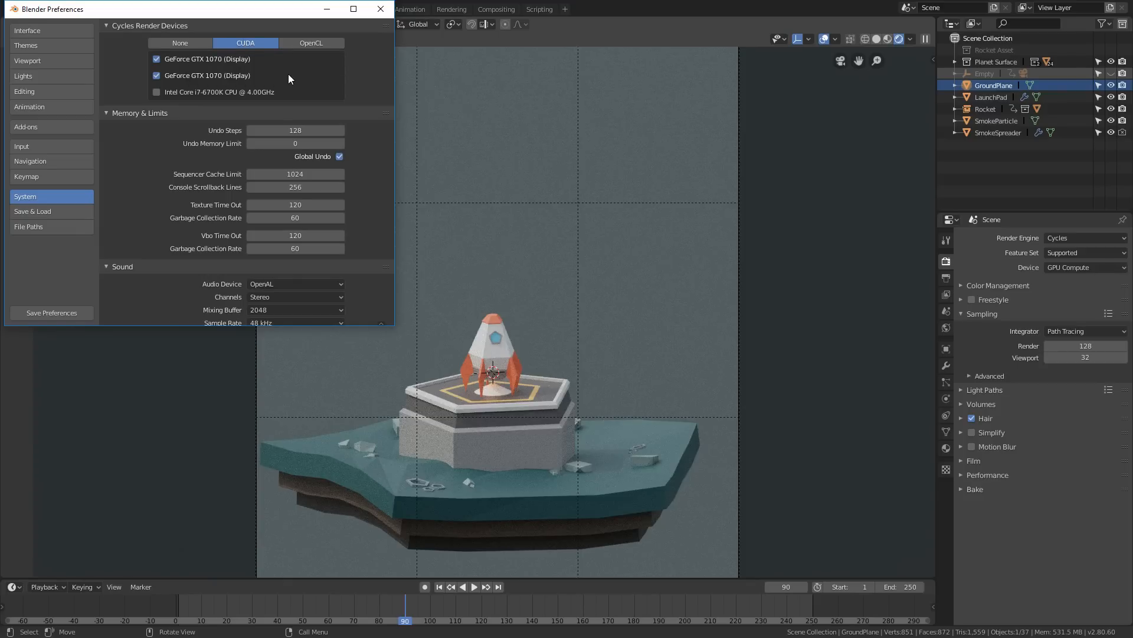
left_click(182, 43)
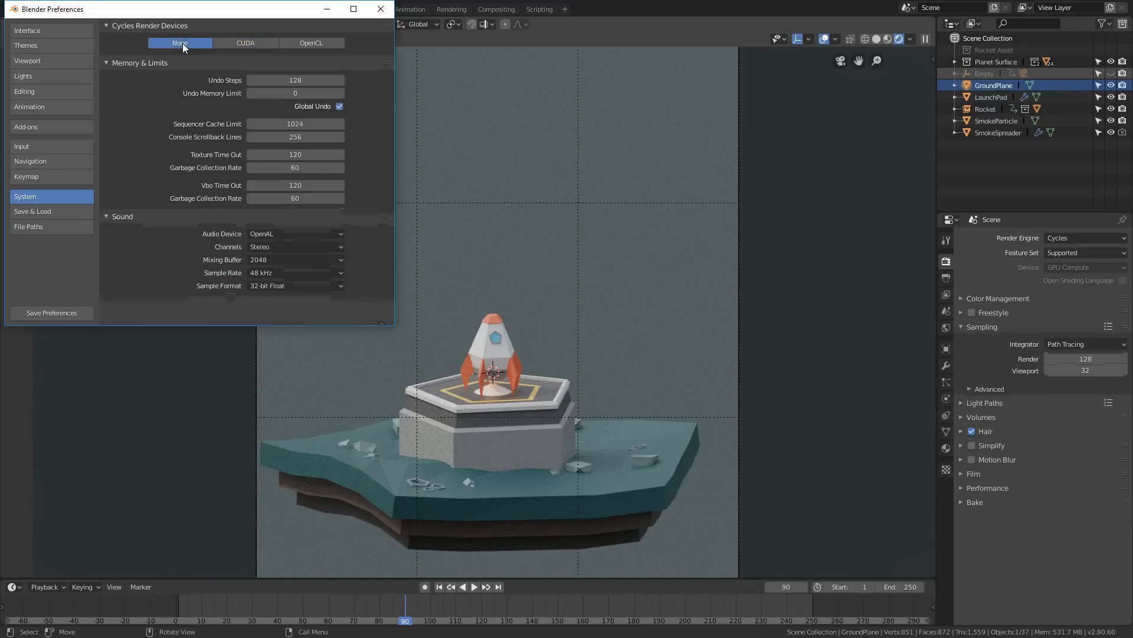
left_click(238, 42)
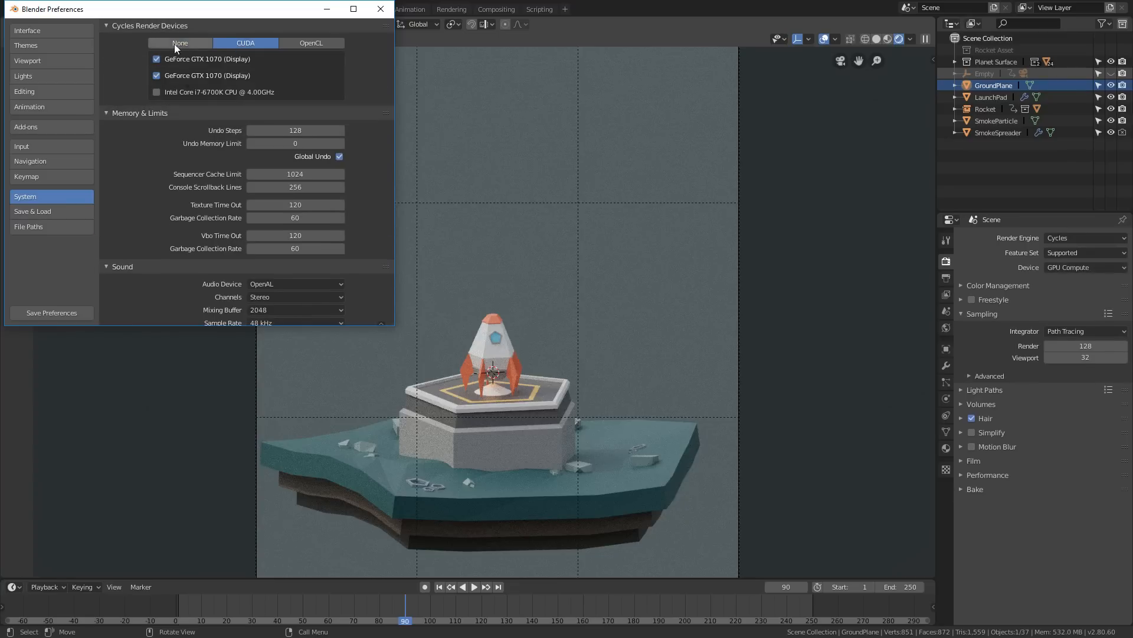
left_click(177, 43)
left_click(248, 44)
left_click(53, 313)
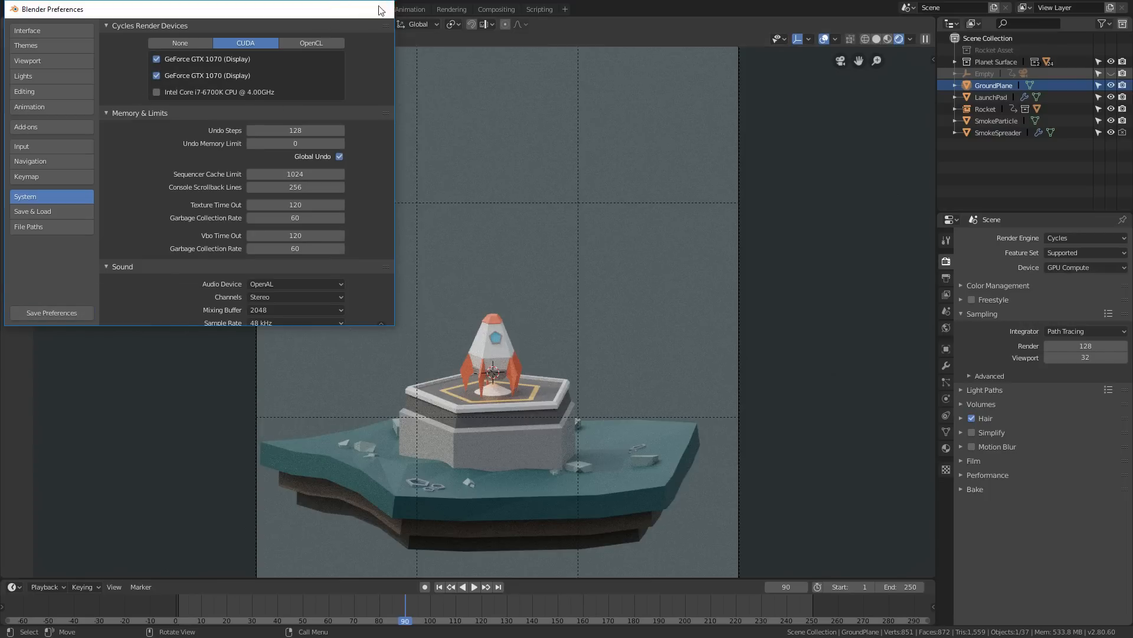
left_click(381, 10)
left_click(1063, 265)
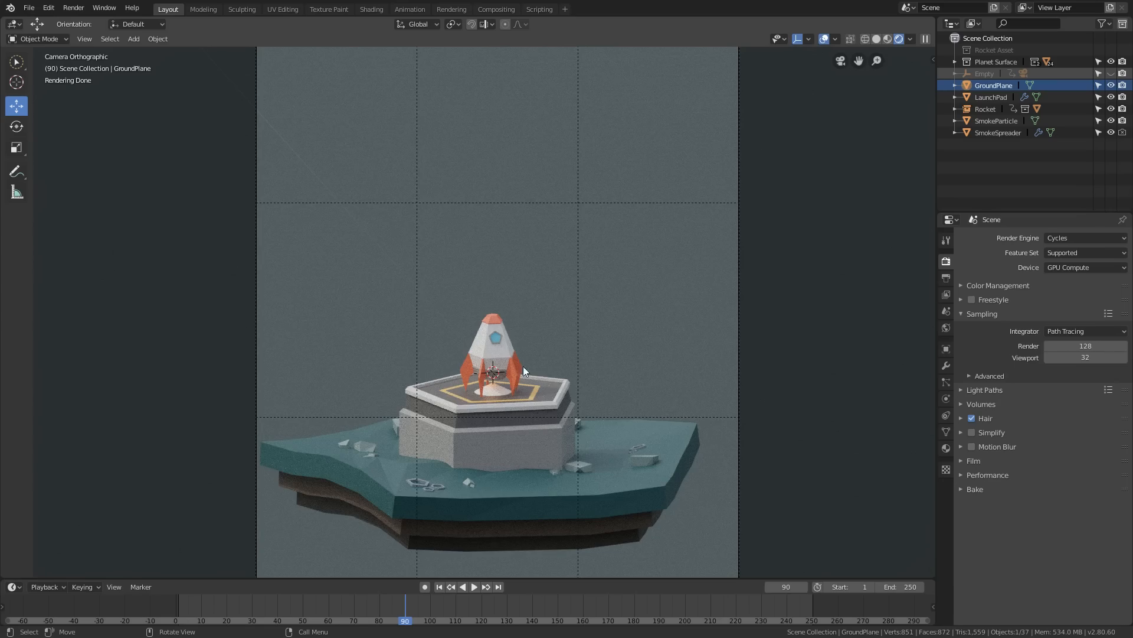
Check the rendered scene from another angle, return to the camera view and set the Cycles render samples to 64
mouse_move(550, 374)
middle_mouse_down()
mouse_move(528, 370)
mouse_move(562, 363)
mouse_move(569, 377)
mouse_move(551, 378)
middle_mouse_up()
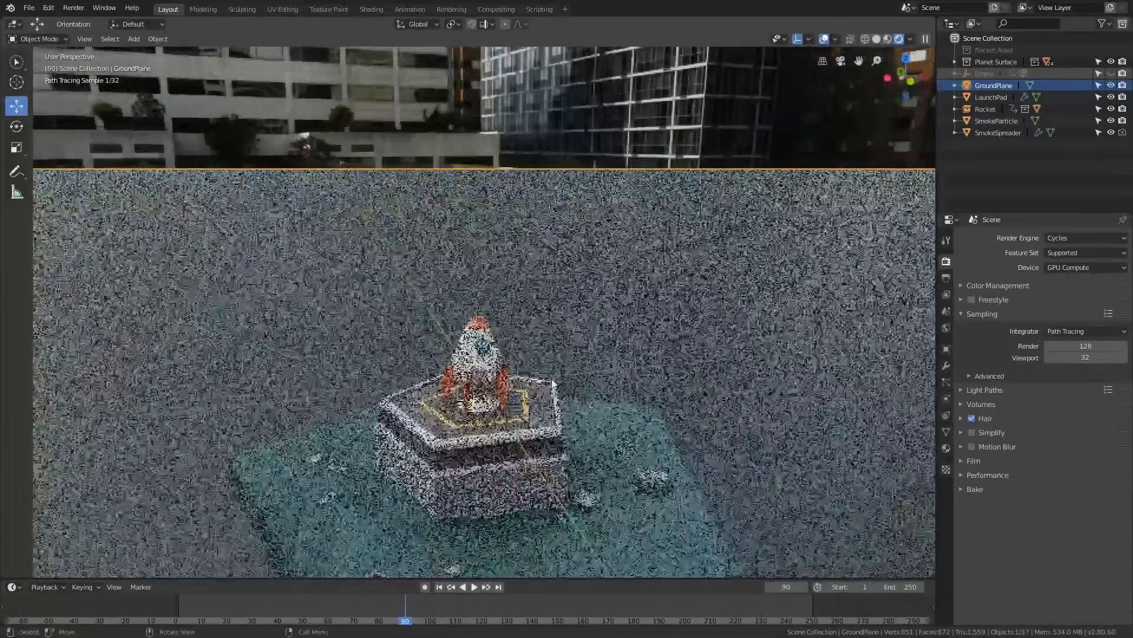
key("KP_0")
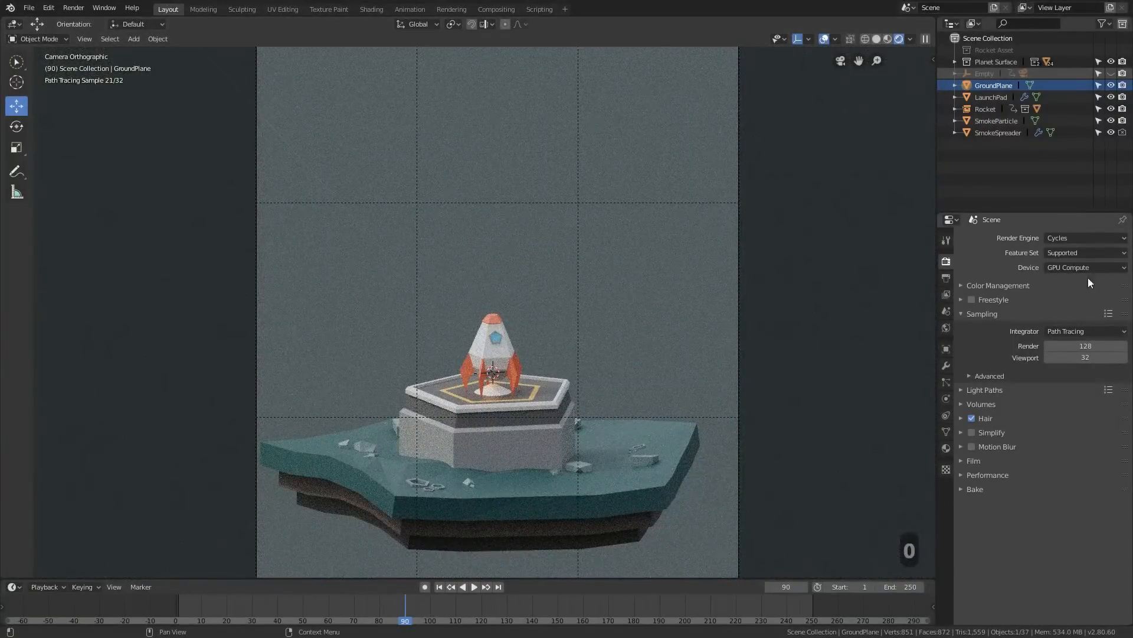
left_click(1074, 347)
type("64")
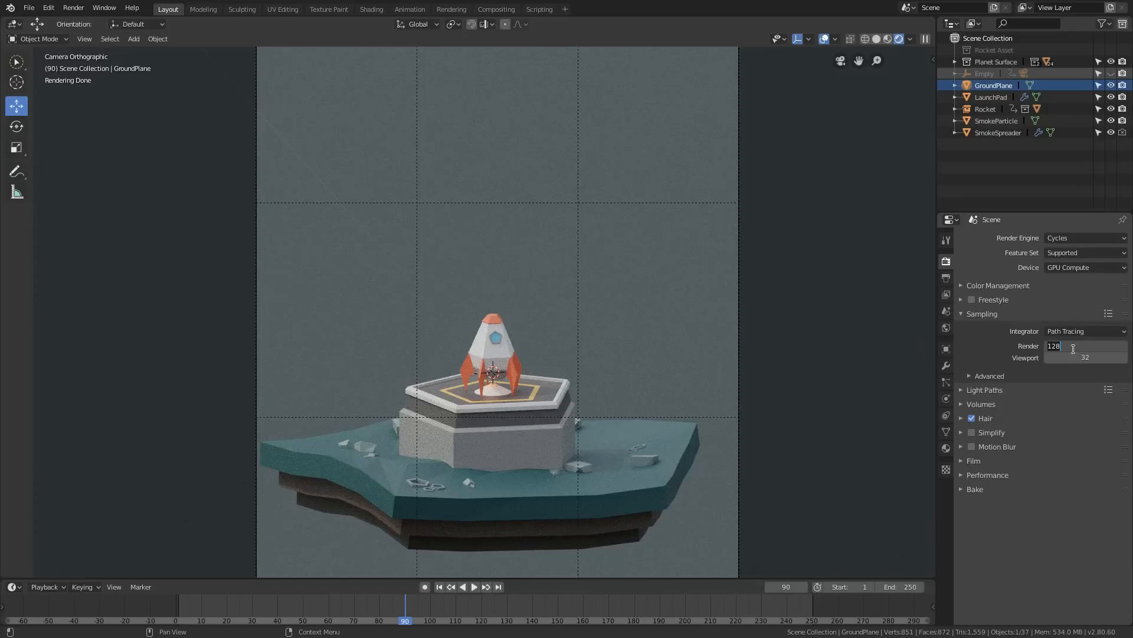
key("Return")
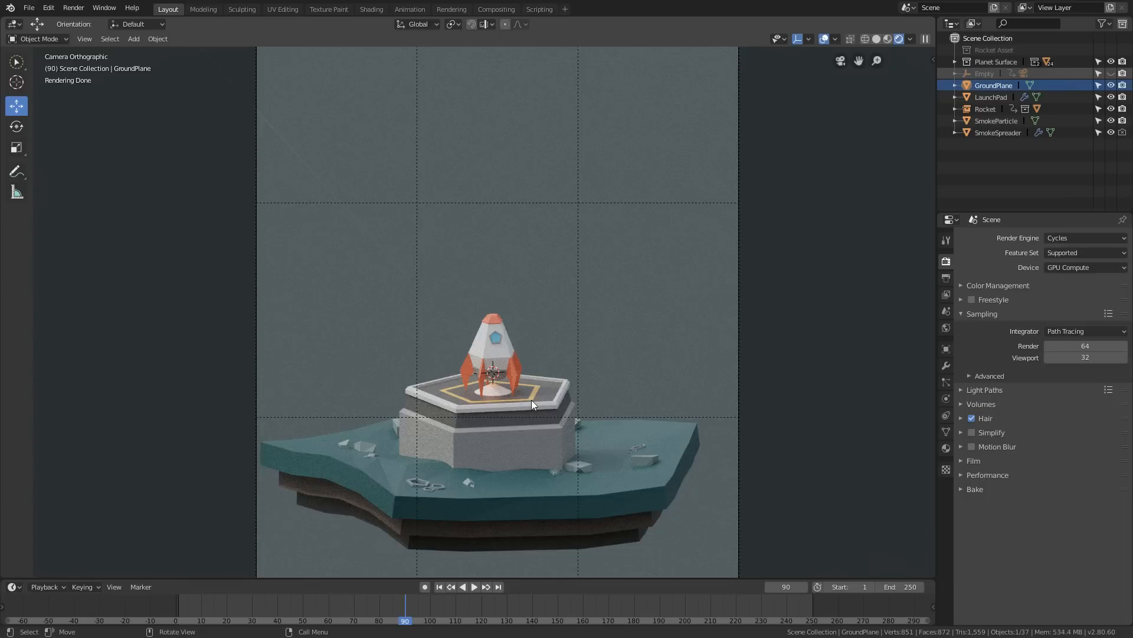
Expand the Light Paths settings and set the total max bounces to 4
left_click(985, 391)
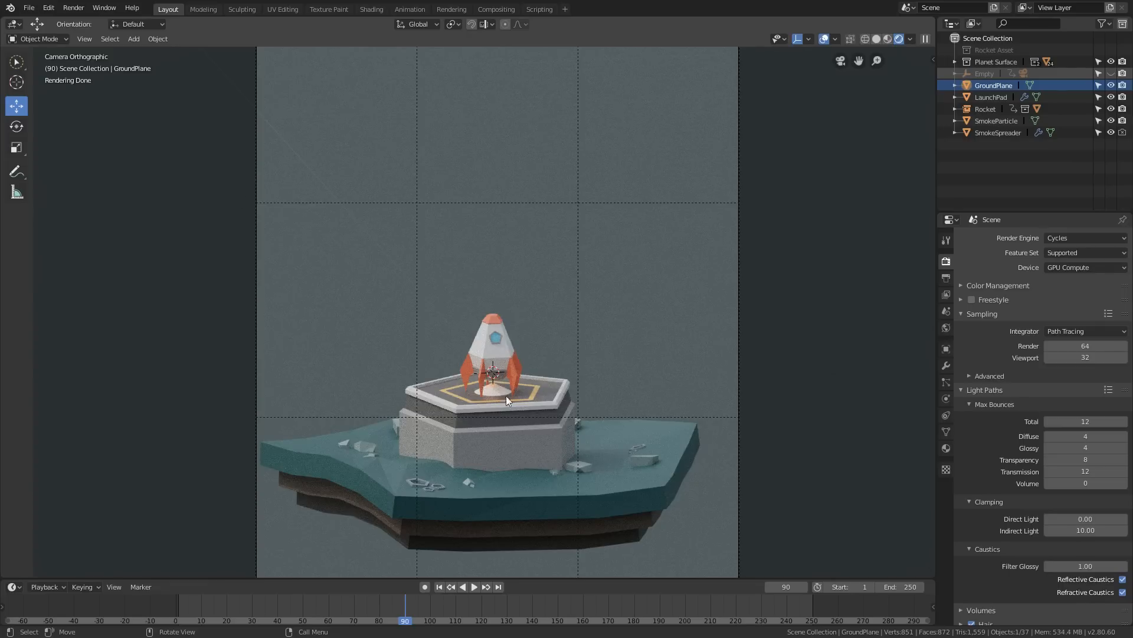
left_click(1073, 423)
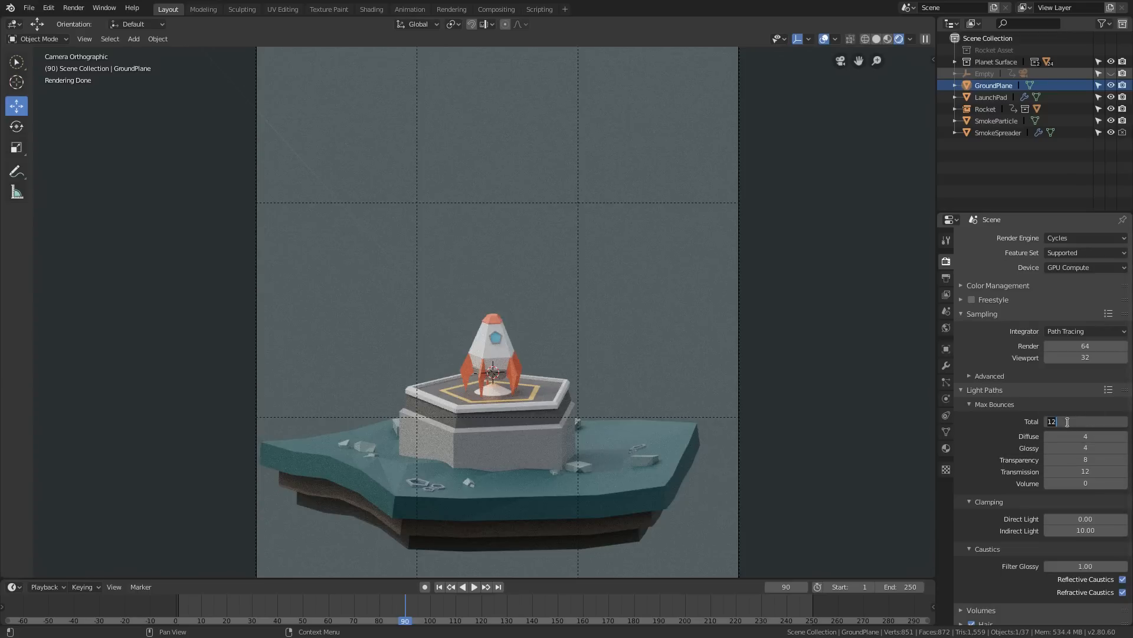
type("4")
key("Return")
Disable Reflective Caustics and Refractive Caustics, collapse the Light Paths settings and enable Motion Blur
left_click_drag(1083, 580, 1101, 592)
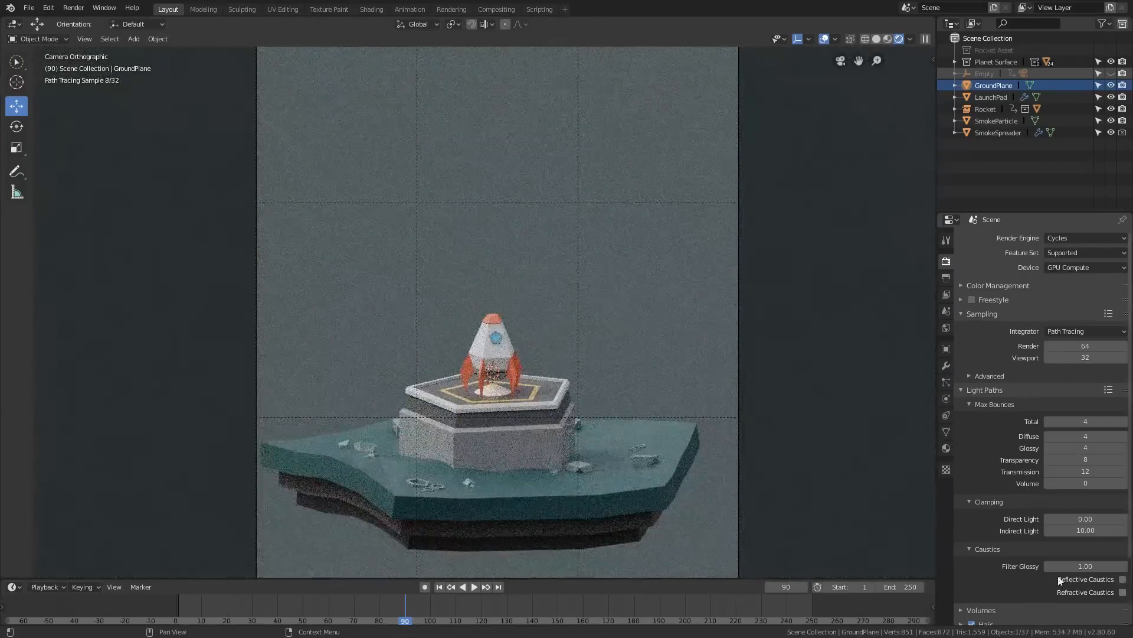
left_click(976, 549)
left_click(978, 548)
left_click(974, 548)
left_click(977, 547)
left_click(978, 548)
left_click(977, 548)
scroll(1099, 583, "down", 3)
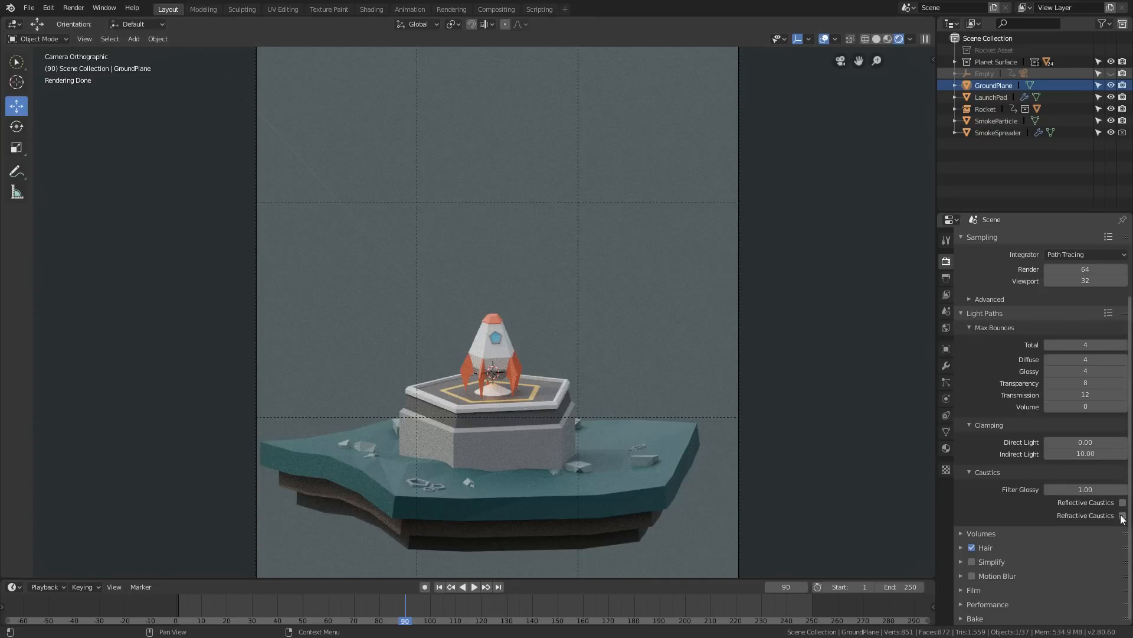
left_click(963, 315)
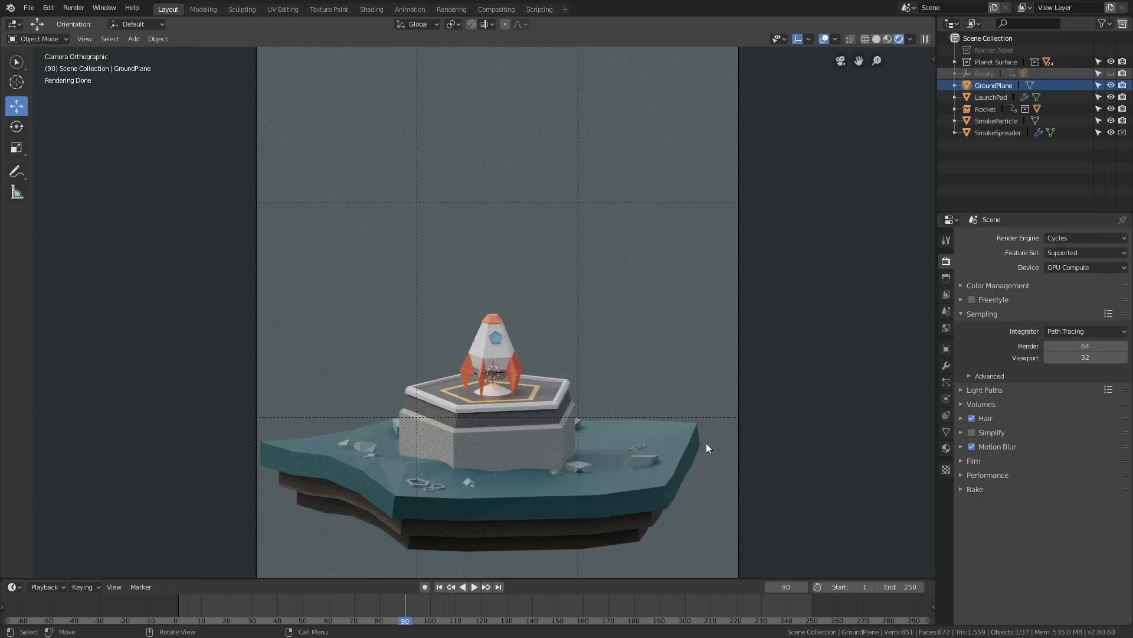
Expand the Performance settings and set the render tile size to 30 in X and 40 in Y
left_click(991, 475)
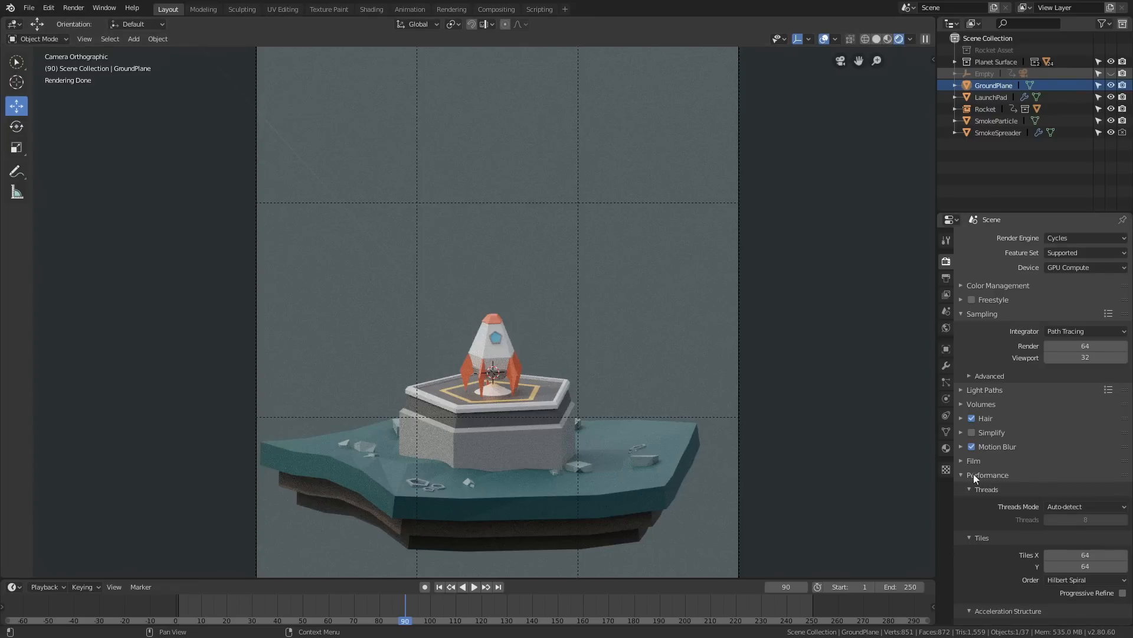
scroll(987, 469, "down", 3)
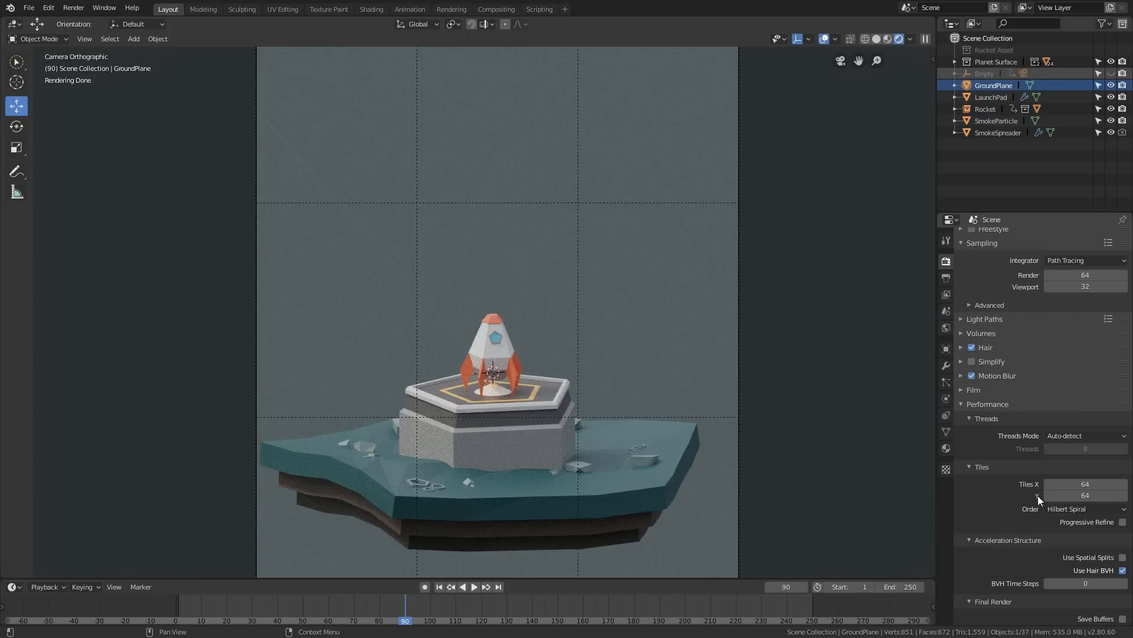
scroll(594, 378, "down", 1)
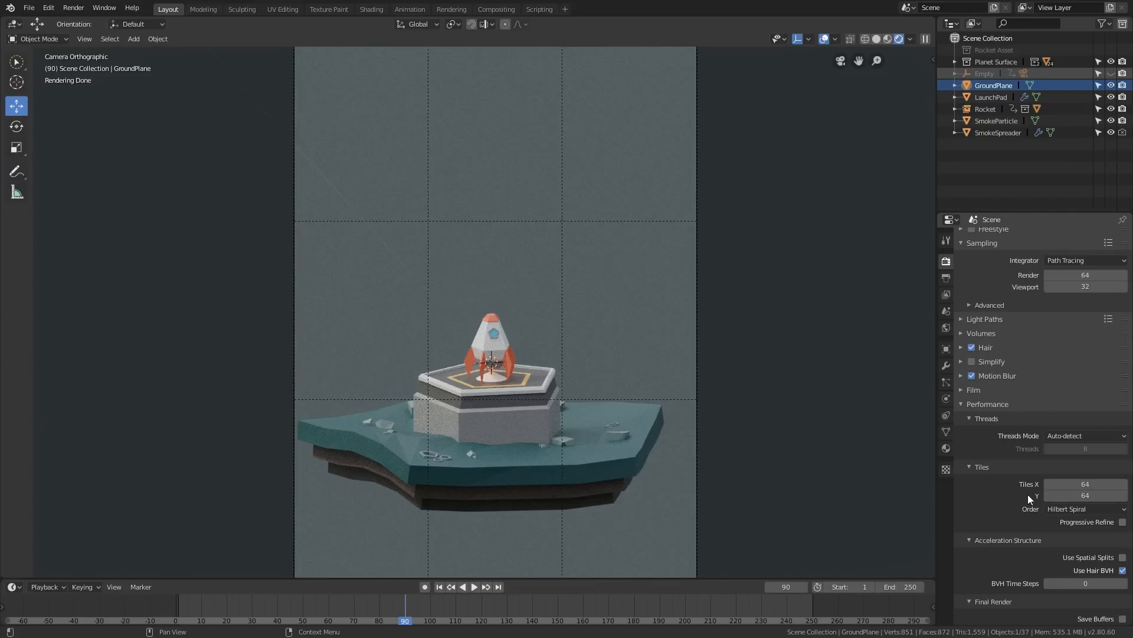
left_click(1079, 483)
type("30")
key("Return")
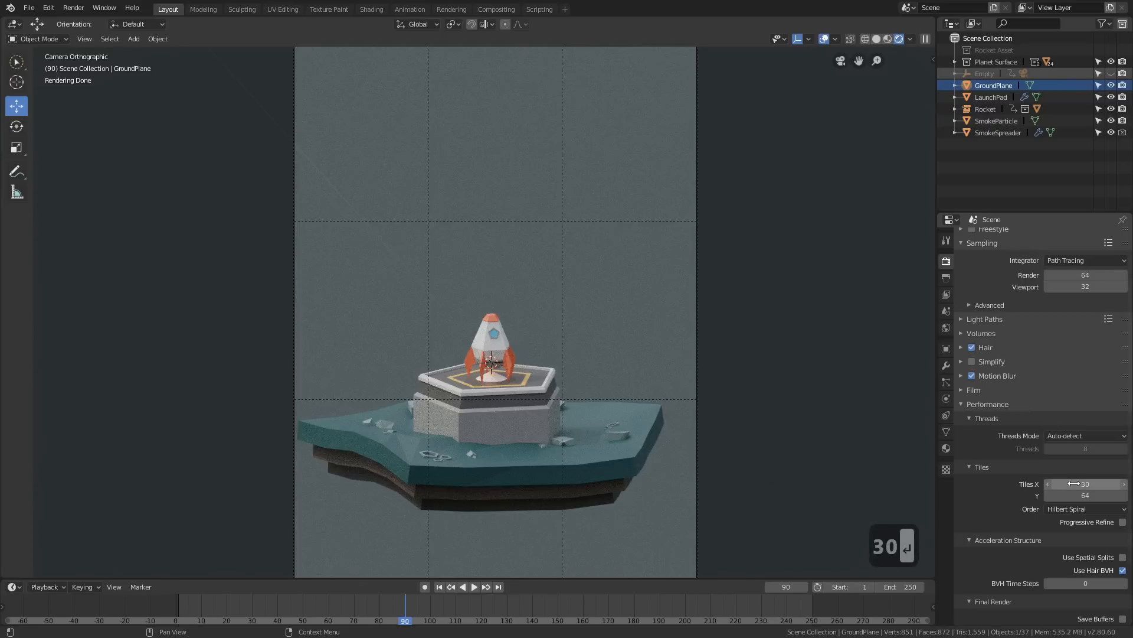
left_click(1078, 493)
type("40")
key("Return")
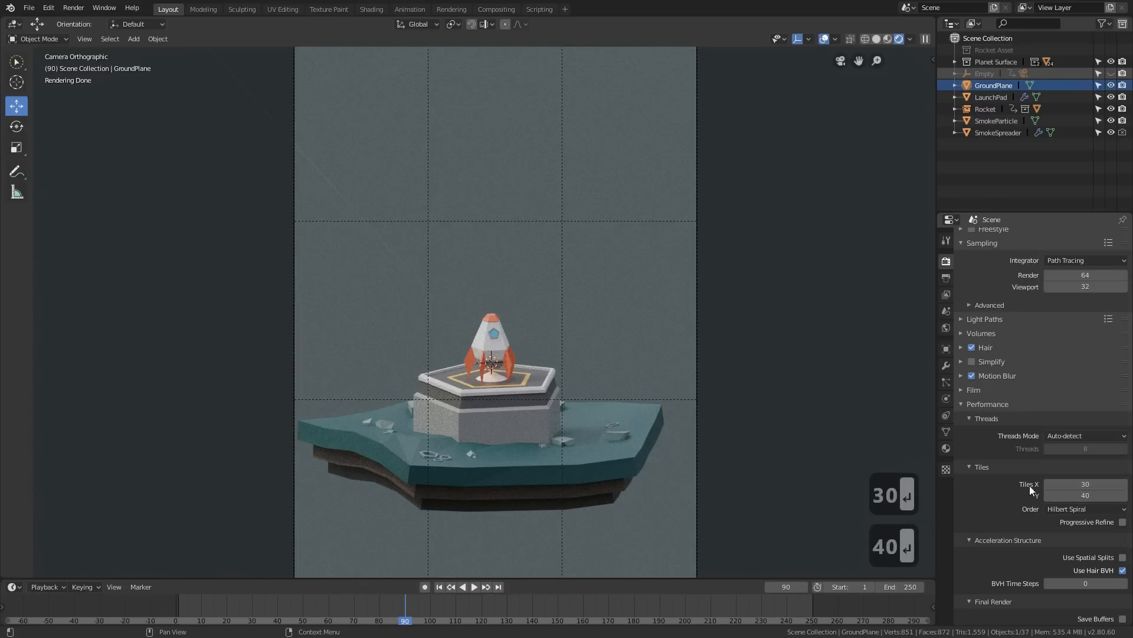
Set the render tile size to 300 in X and 400 in Y and collapse the Performance settings
left_click(1090, 484)
type("300")
key("Return")
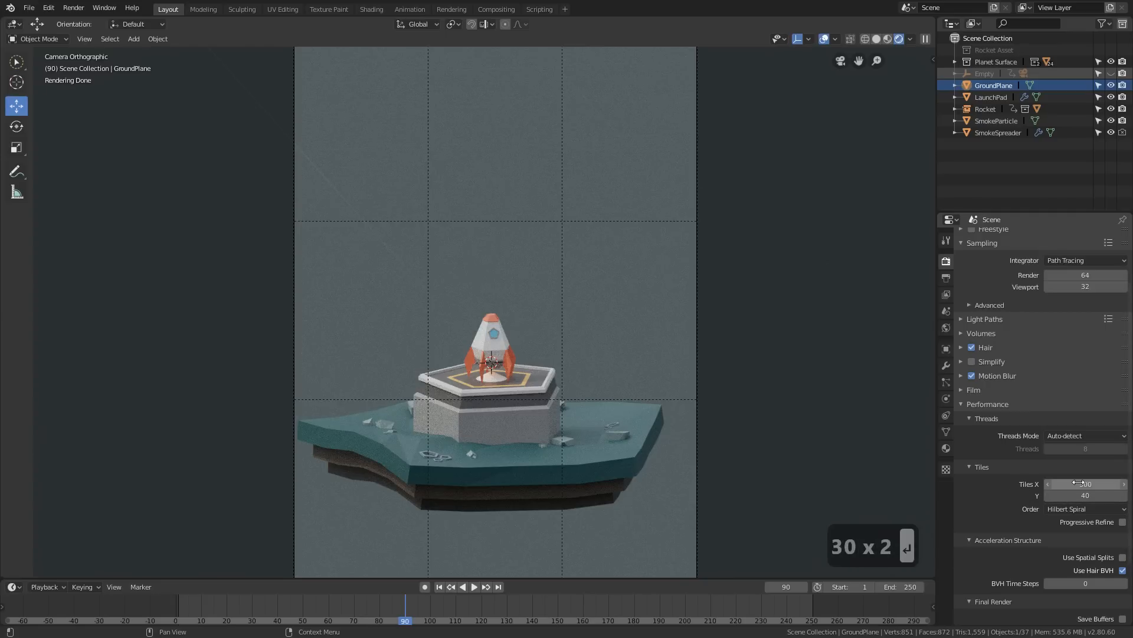
left_click(1081, 494)
type("400")
key("Return")
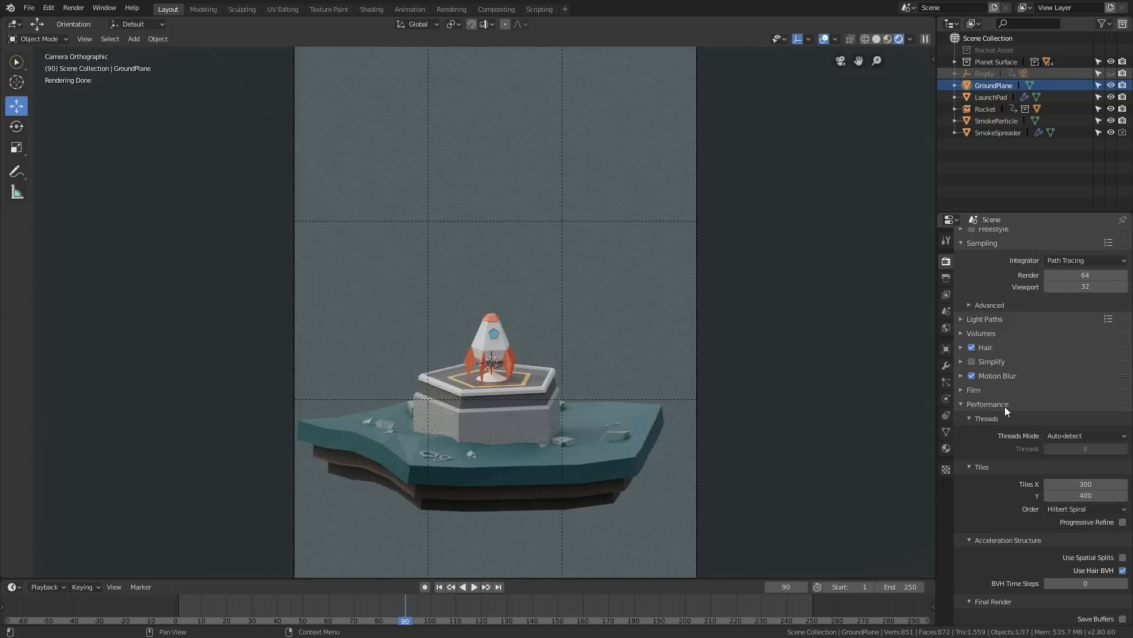
left_click(981, 405)
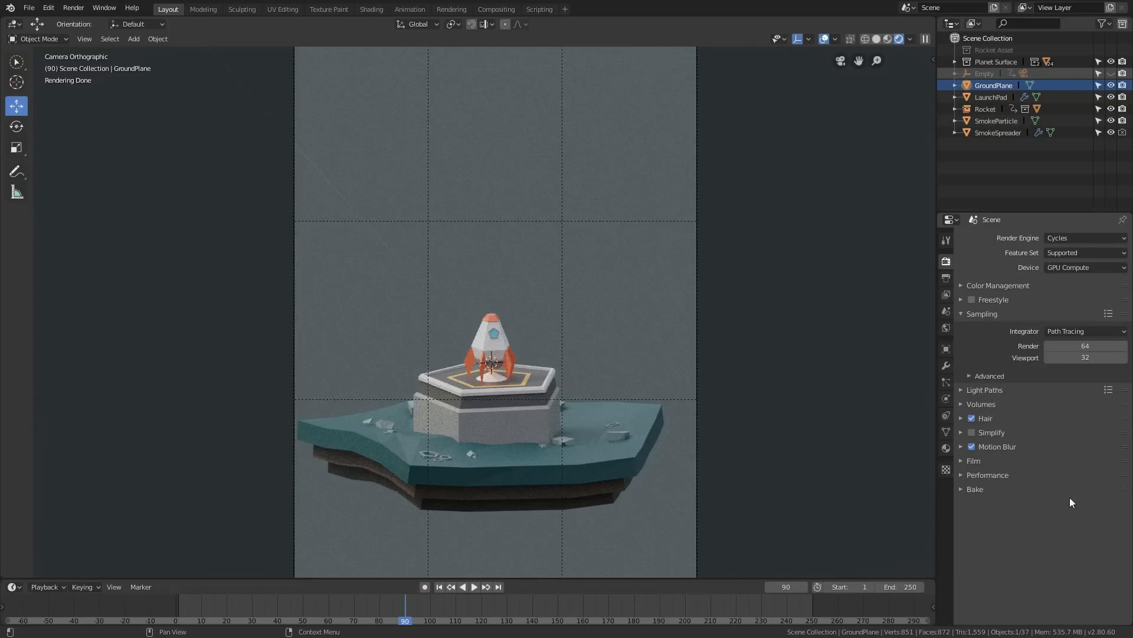
Enable Denoising in the View Layer settings
left_click(946, 295)
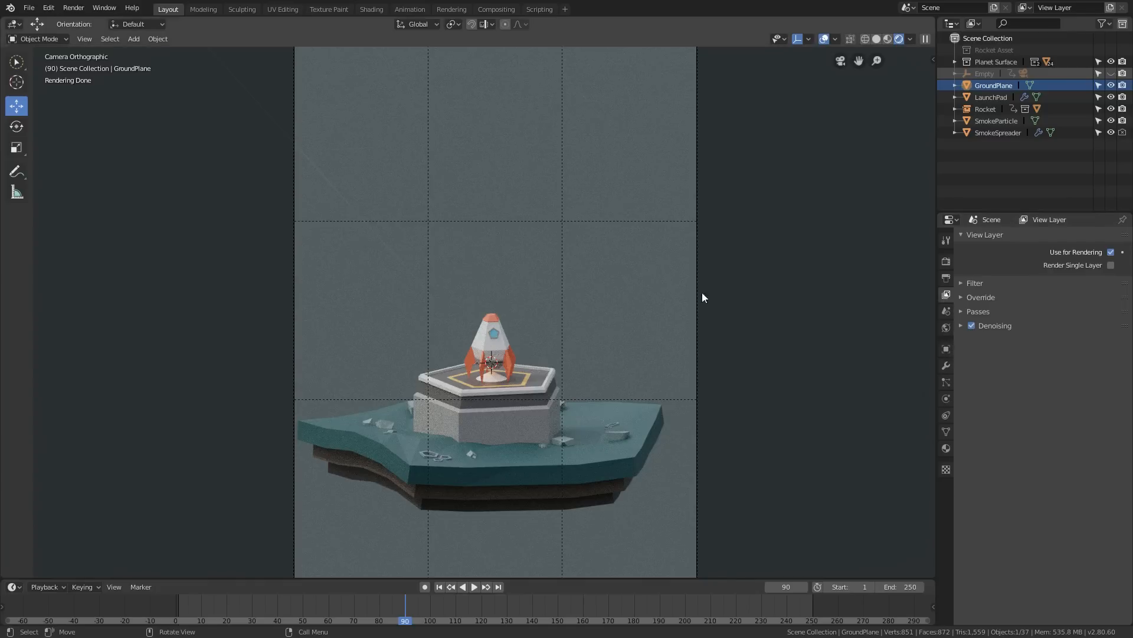
left_click(946, 261)
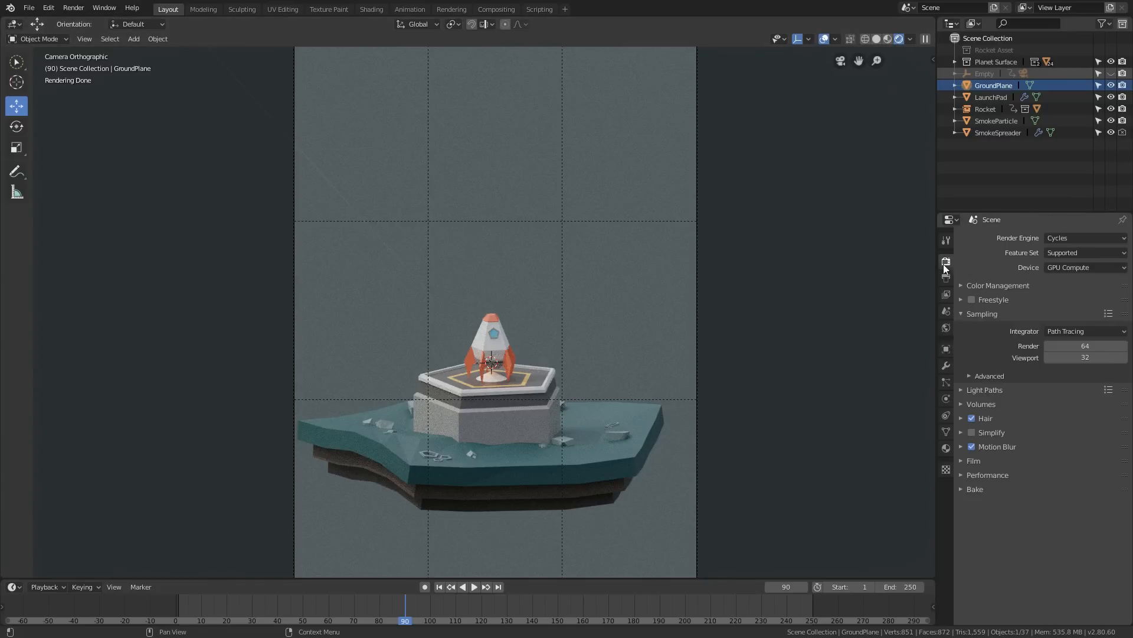
left_click(946, 294)
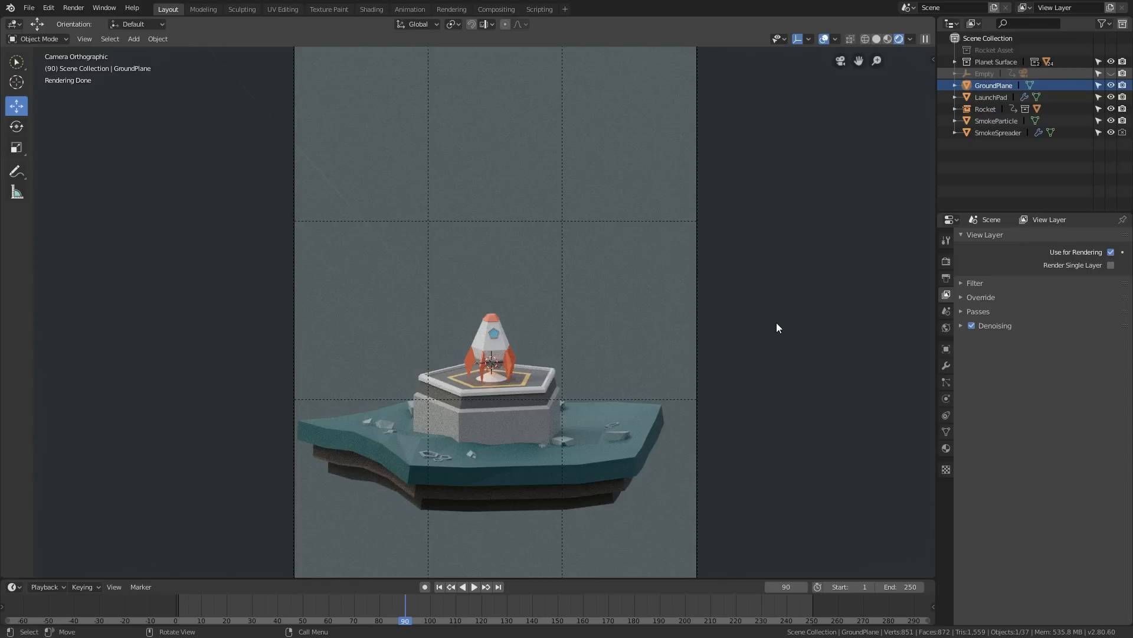
Inspect the rocket's flame and smoke in the rendered camera view at frames 151 and 190, and set the current frame to 163
left_click(558, 609)
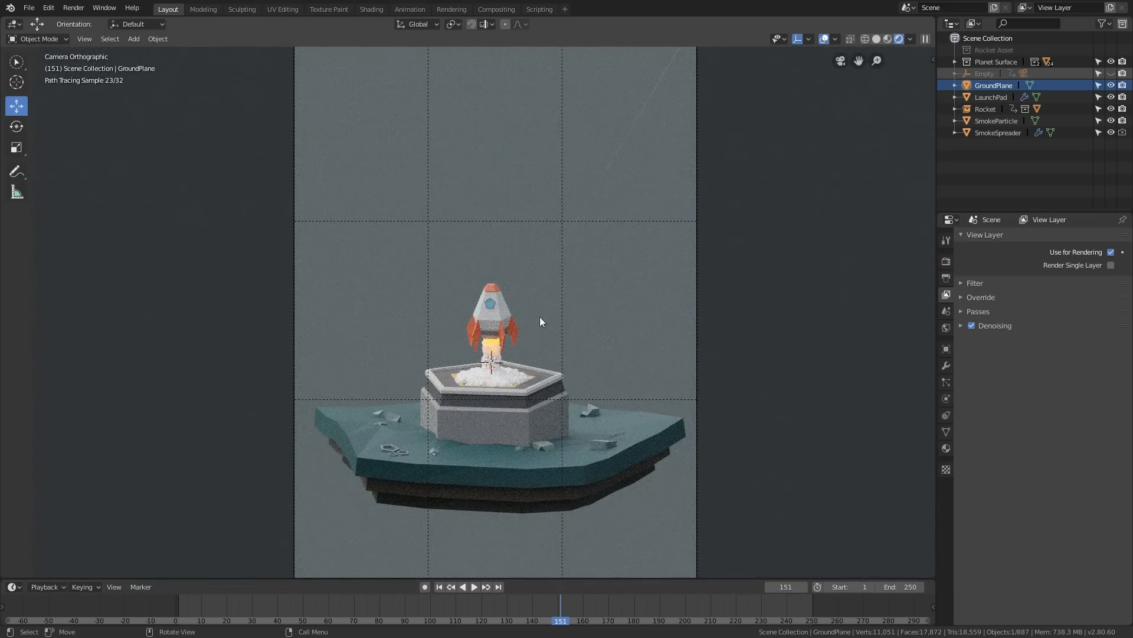
scroll(519, 405, "up", 5)
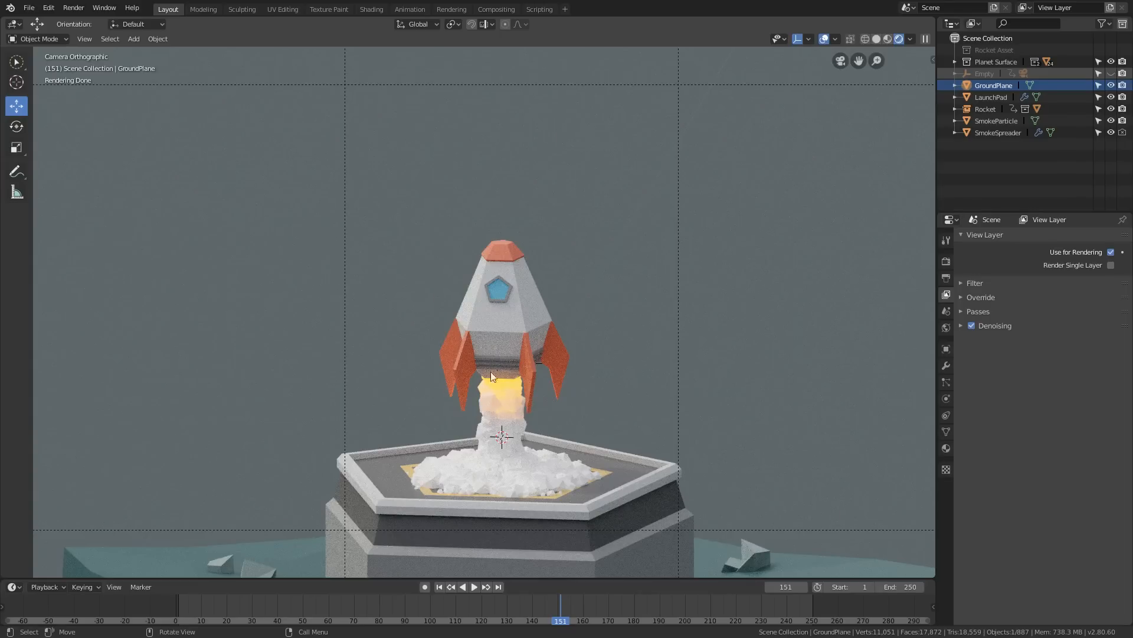
left_click(658, 597)
scroll(576, 334, "down", 3)
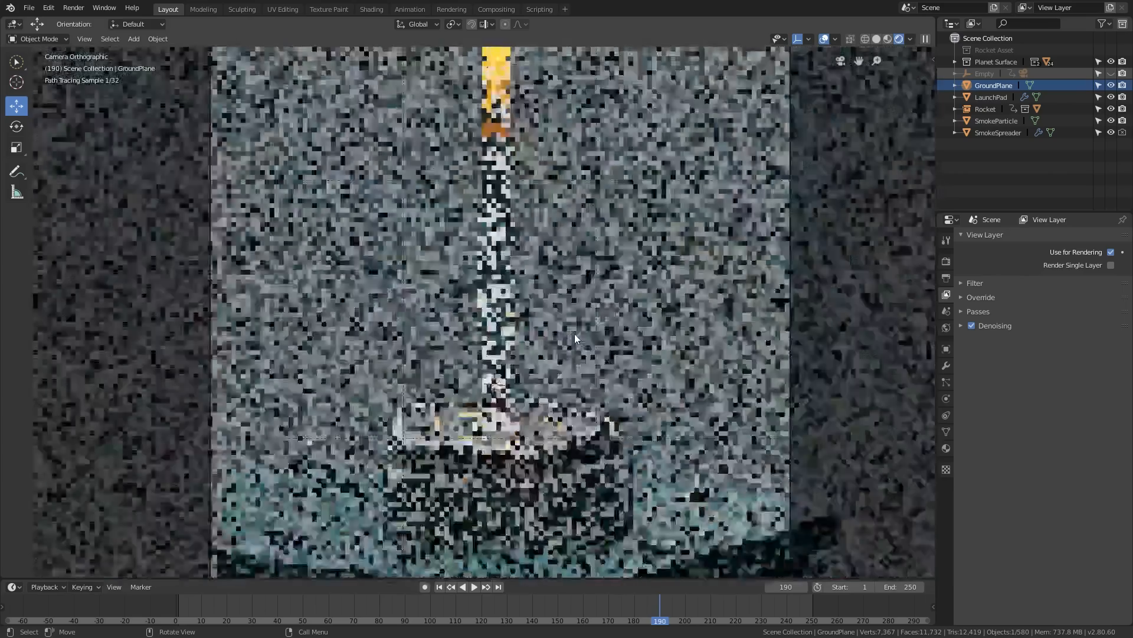
left_click(592, 601)
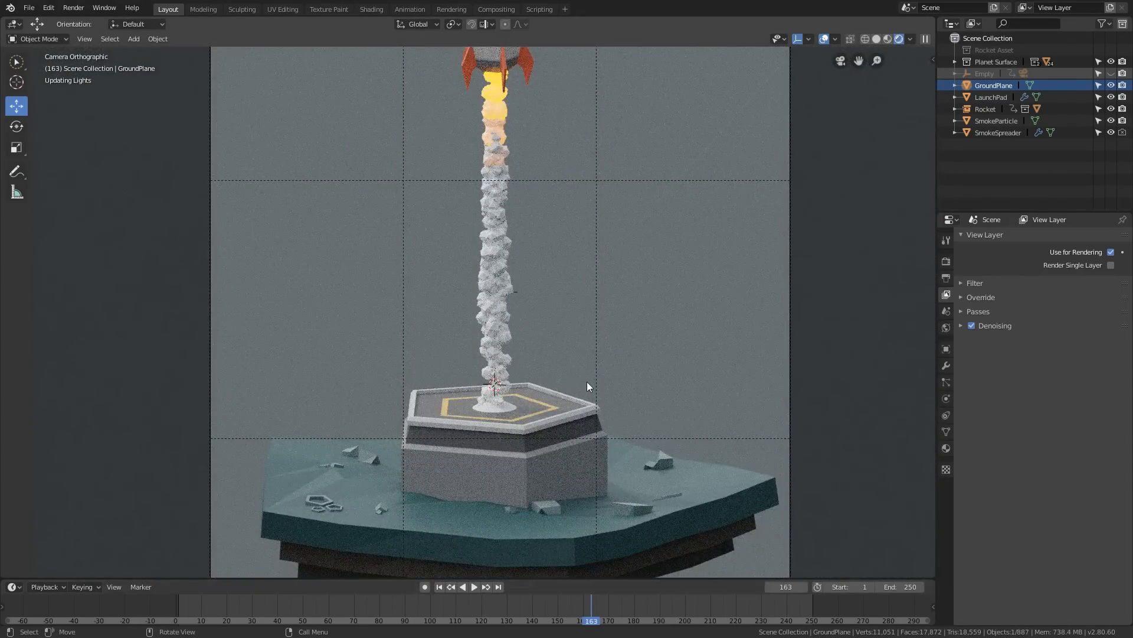
scroll(586, 382, "down", 4)
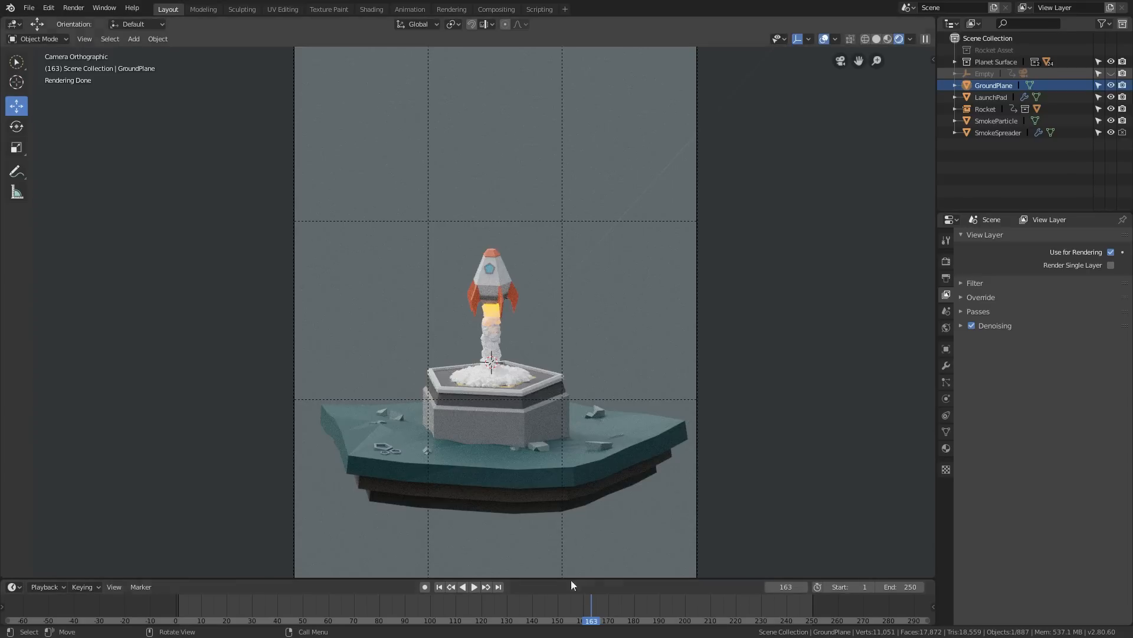
Render a still image of frame 163 with Cycles and view the whole image in a maximized render window
left_click(71, 7)
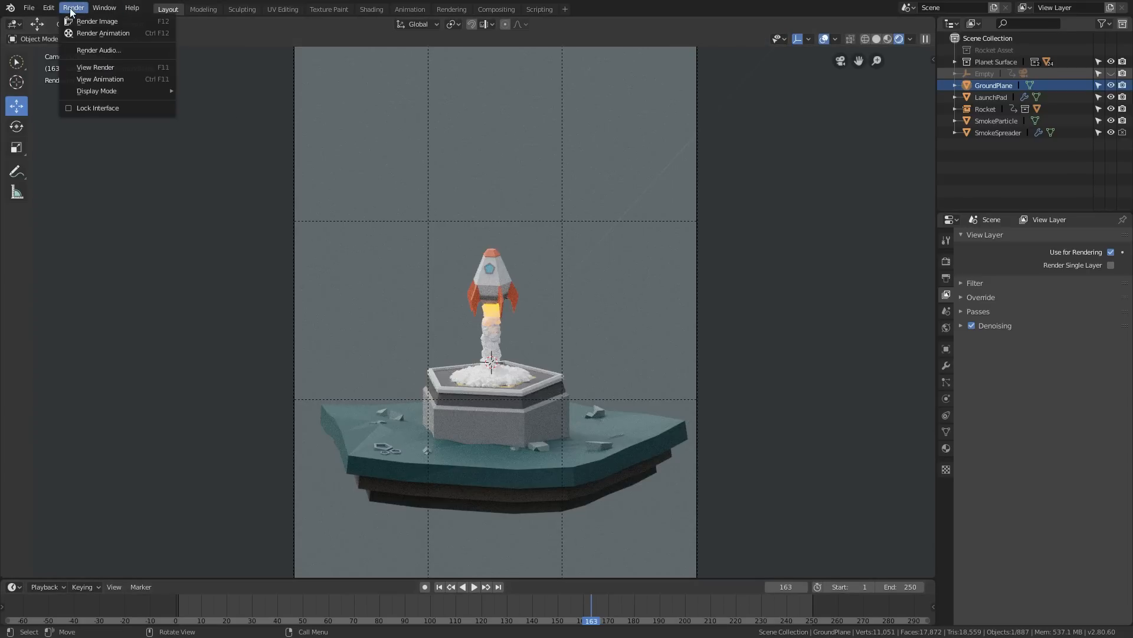
left_click(87, 19)
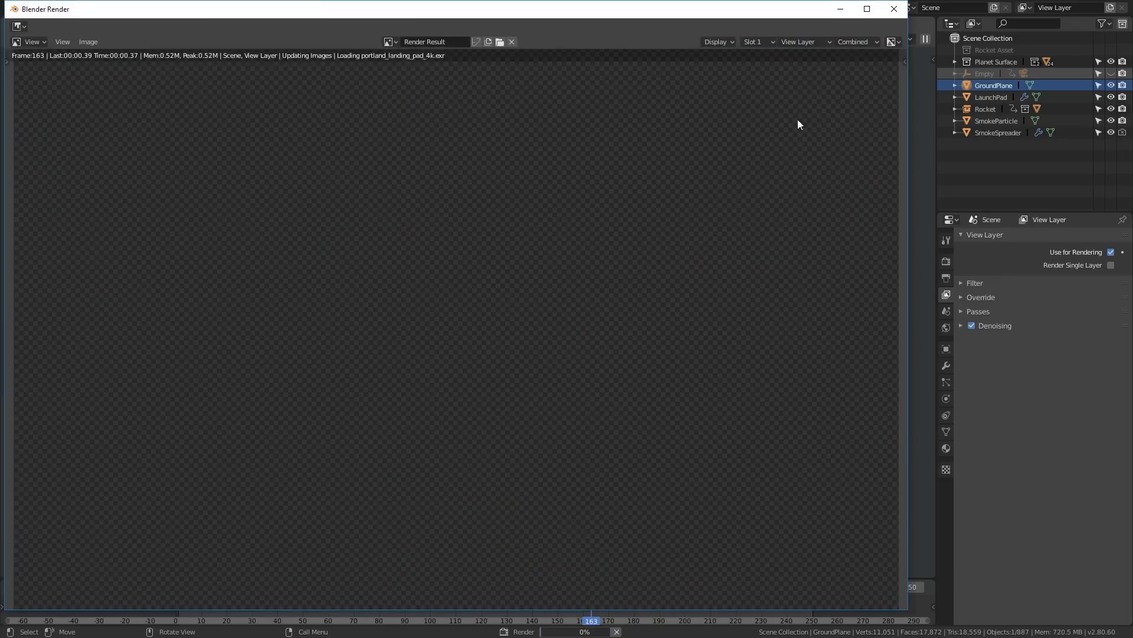
left_click(867, 9)
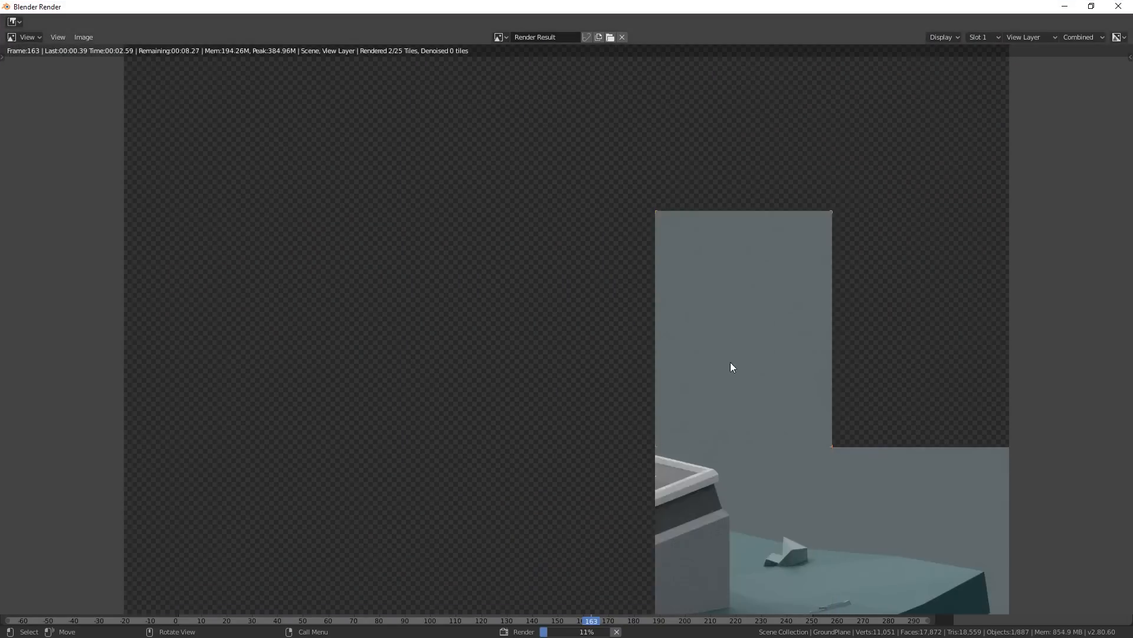
scroll(750, 248, "down", 2)
scroll(619, 130, "down", 2)
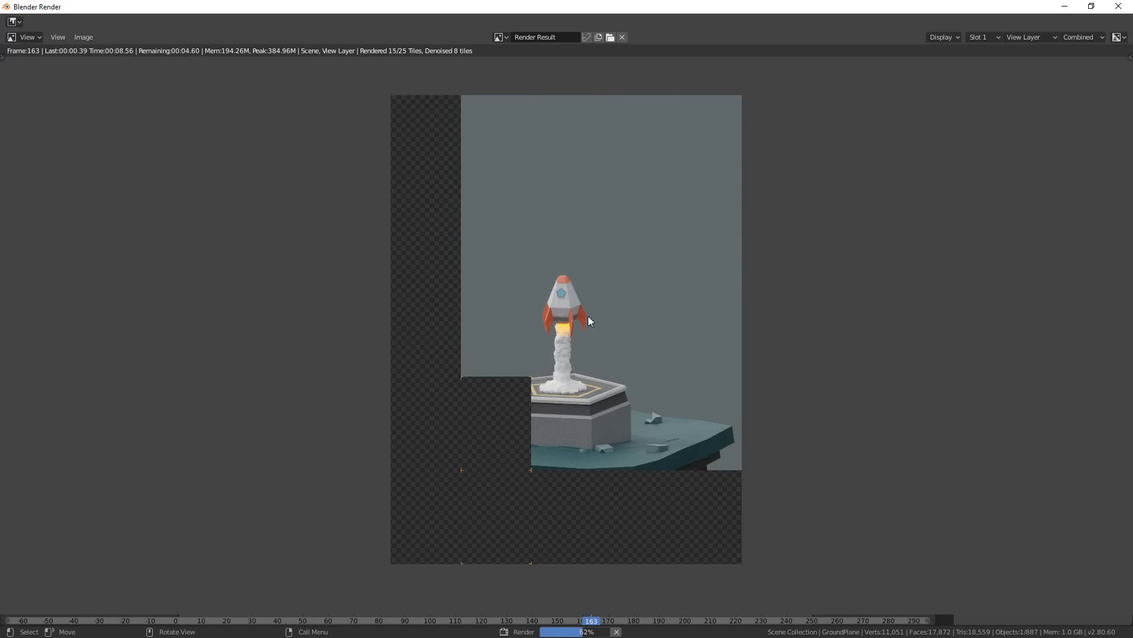
Examine the island's edges, rocks and denoised dark undersides in the render of frame 163 as it completes
scroll(720, 384, "up", 7)
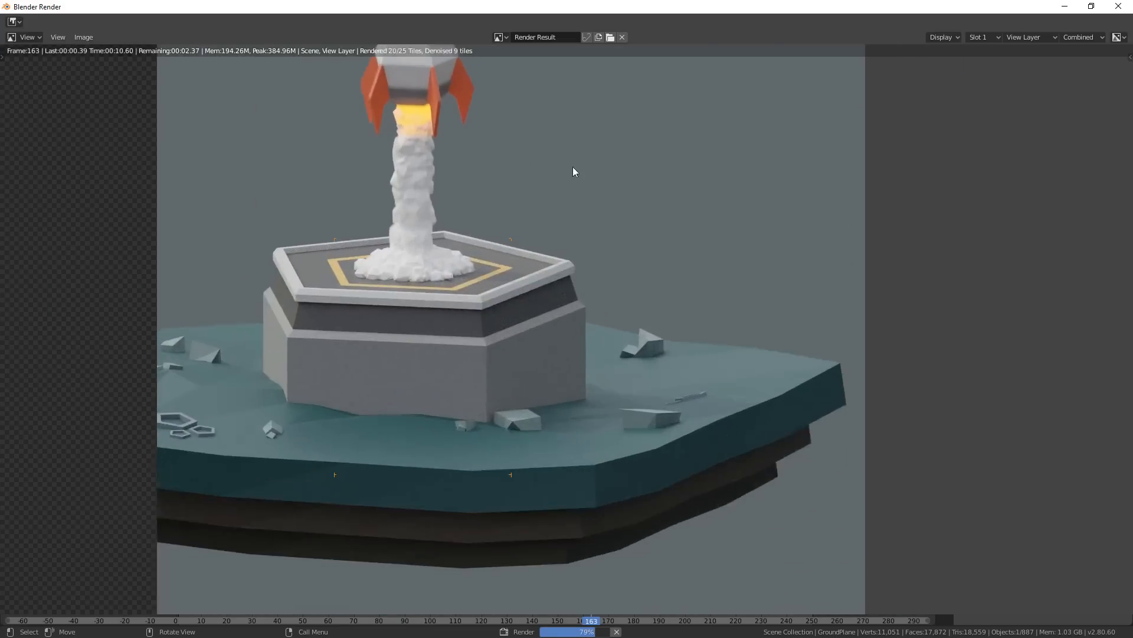
scroll(562, 327, "down", 1)
middle_click_drag(404, 363, 845, 375)
scroll(566, 466, "up", 4)
middle_click_drag(566, 466, 521, 259)
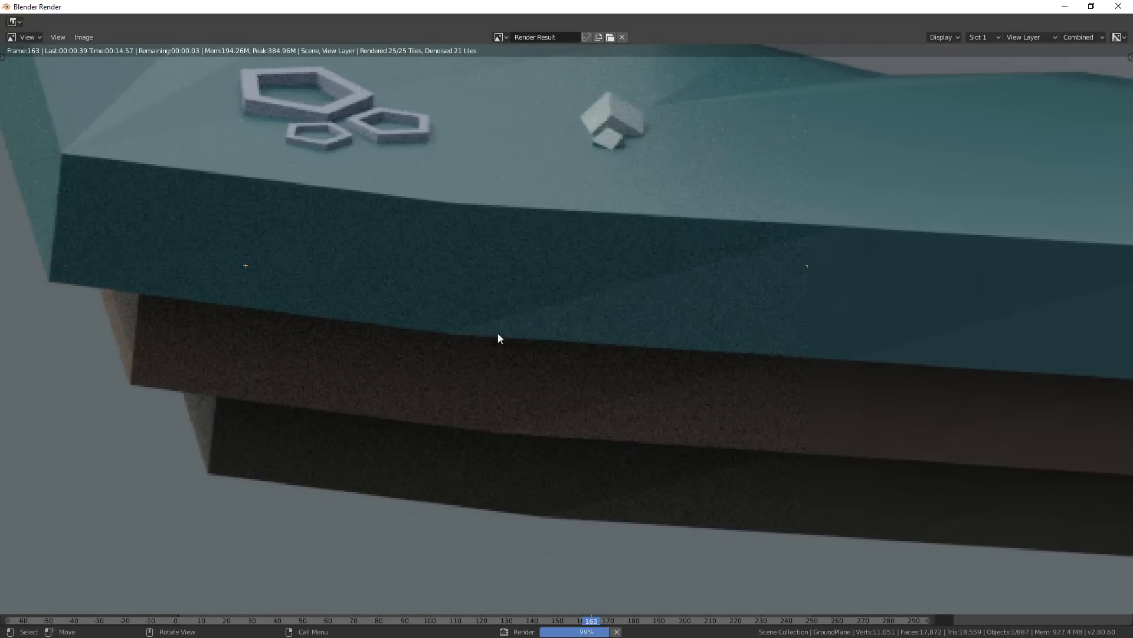
scroll(409, 335, "down", 5)
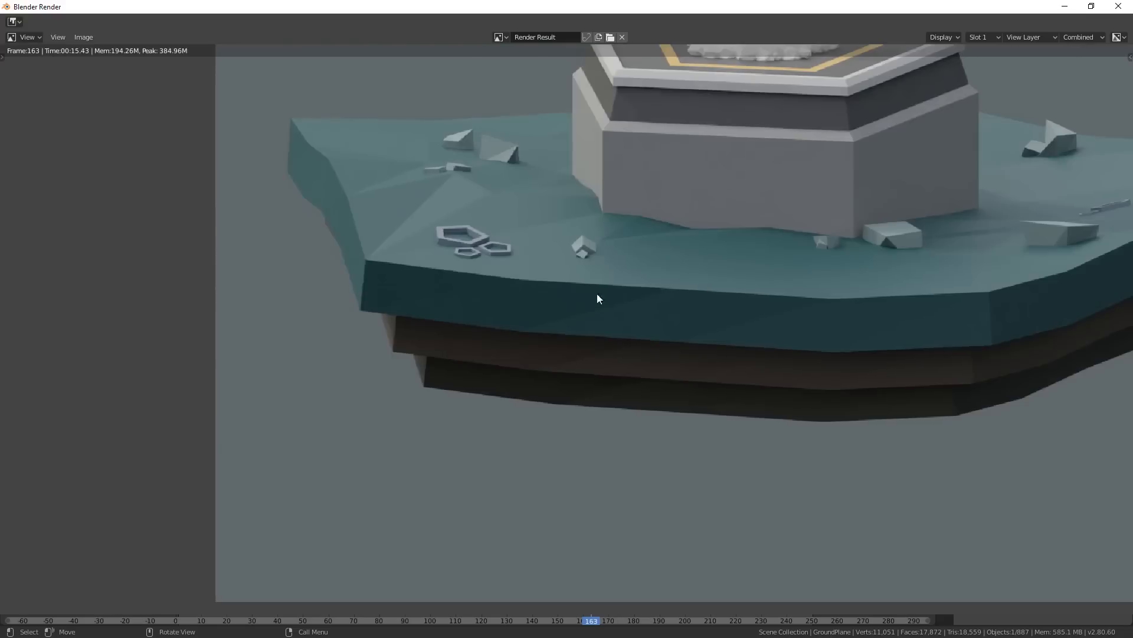
scroll(565, 379, "down", 2)
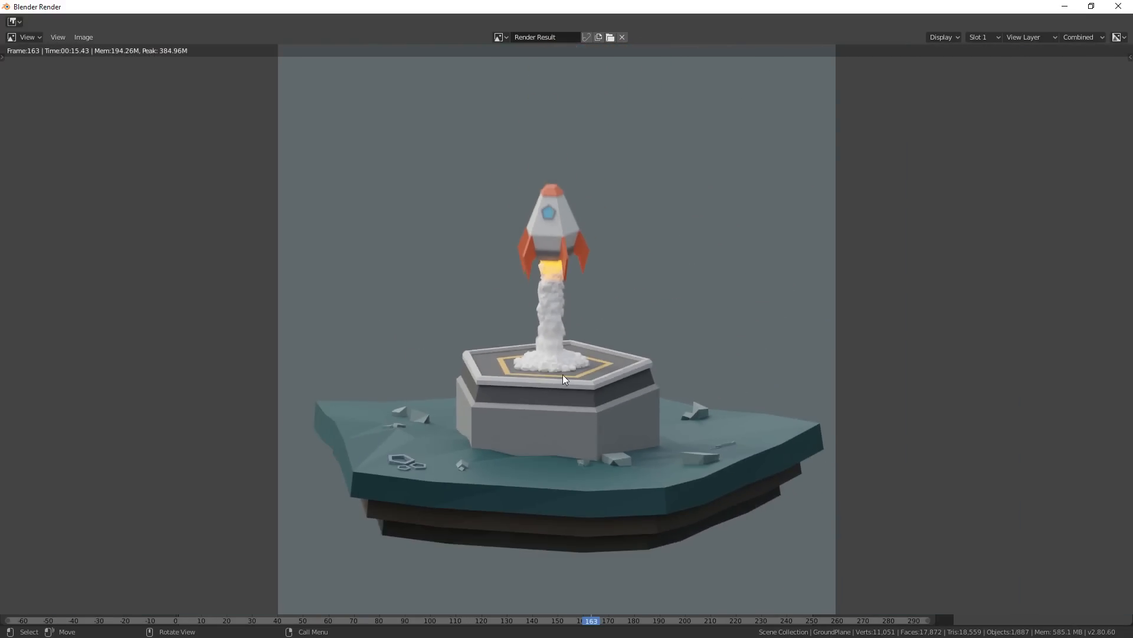
scroll(607, 256, "up", 1)
scroll(437, 270, "down", 4)
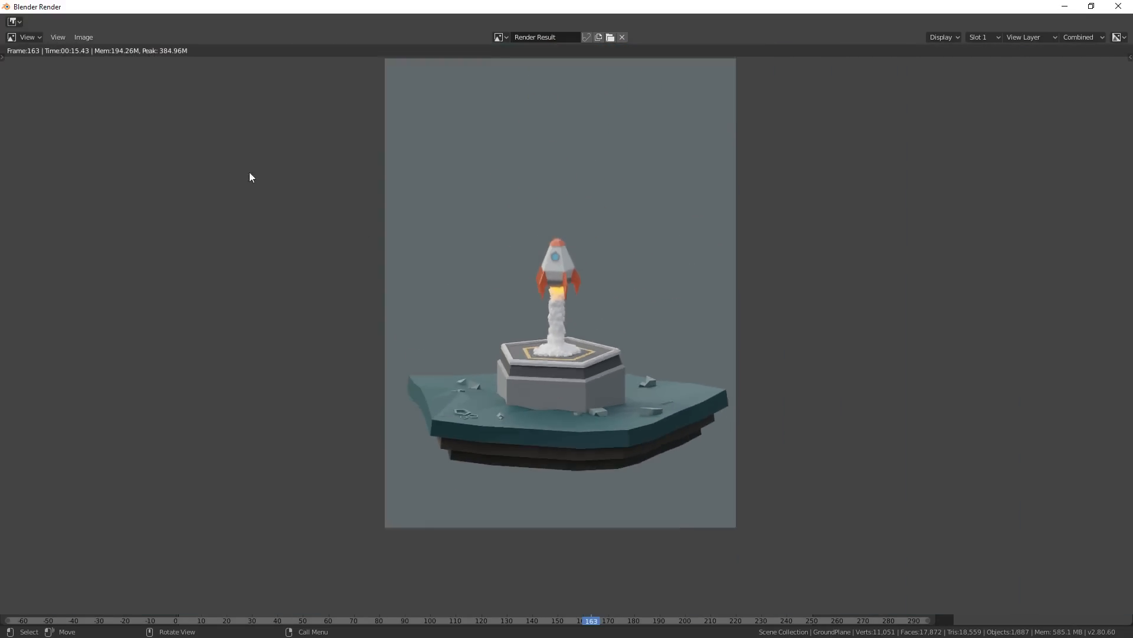
Examine the rocket, flame and smoke column in the finished render of frame 163 and close the render window
scroll(592, 240, "up", 2)
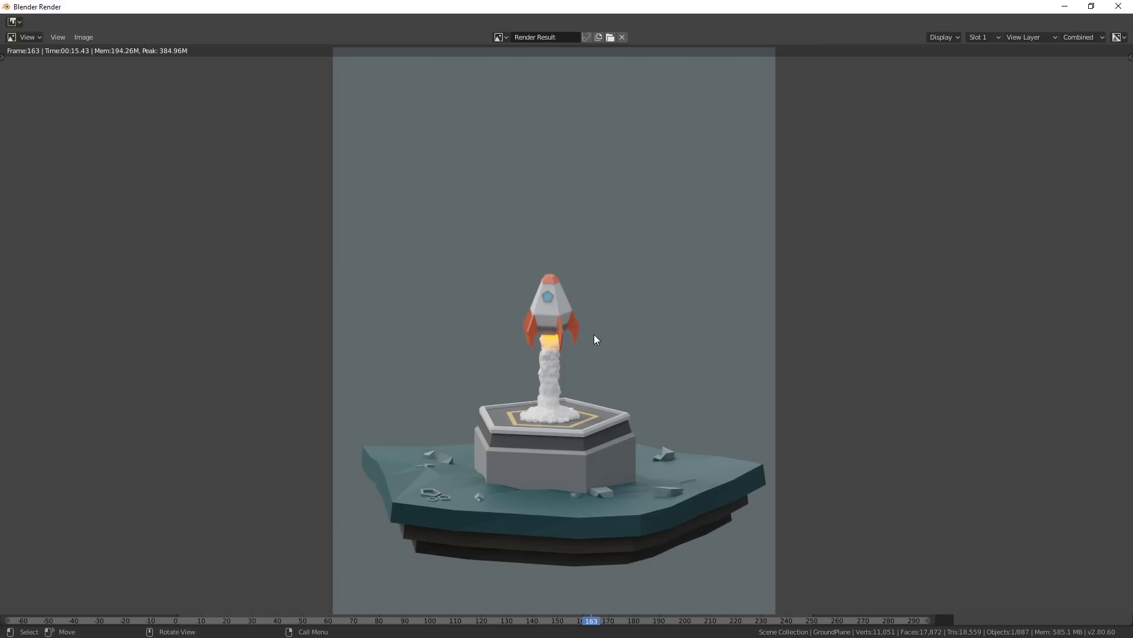
scroll(583, 362, "up", 2)
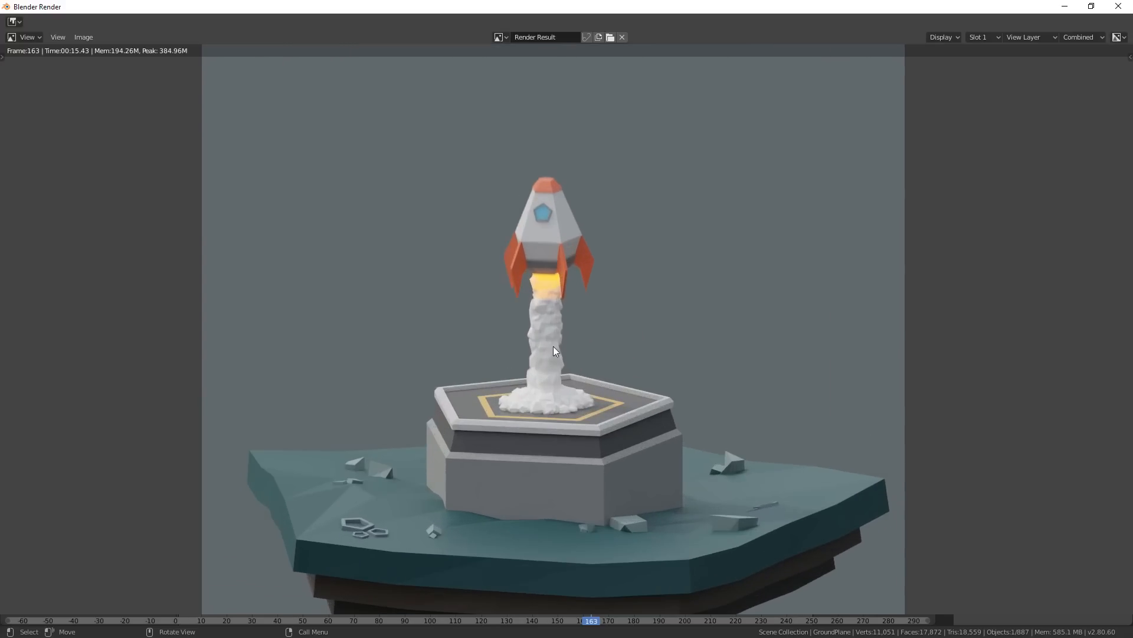
scroll(572, 463, "down", 3)
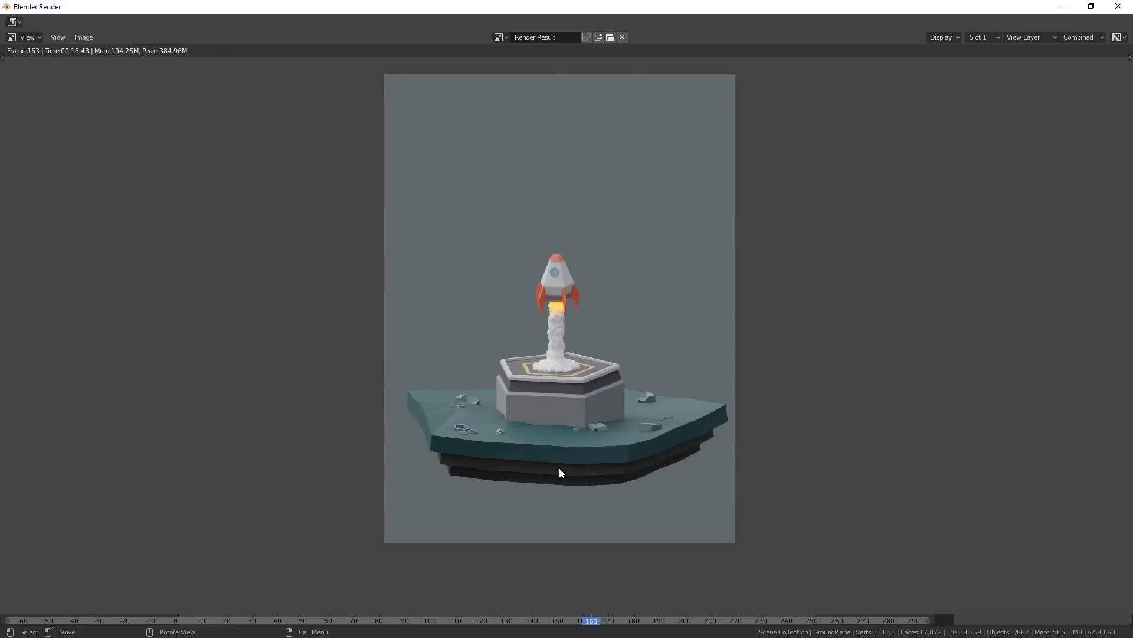
scroll(558, 467, "up", 1)
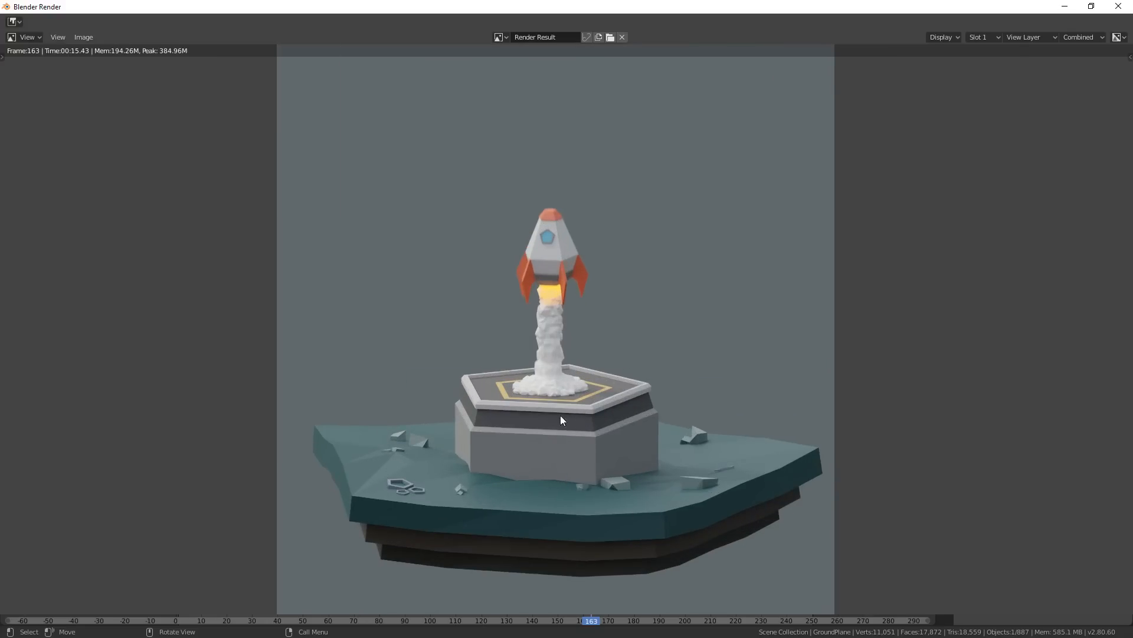
scroll(566, 437, "up", 4)
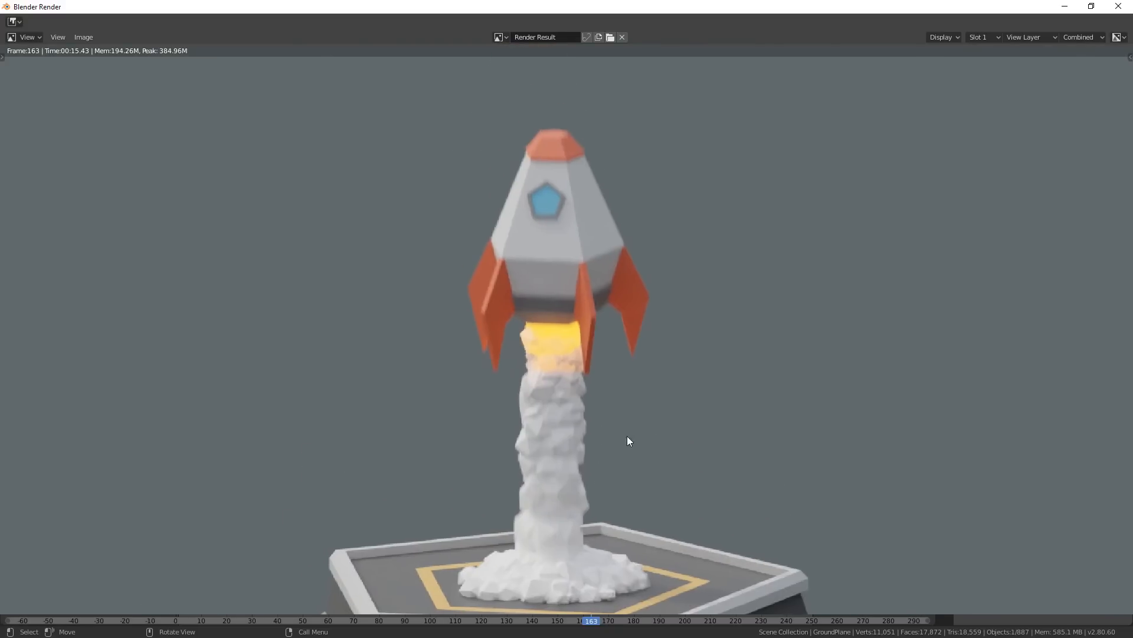
scroll(630, 443, "down", 3)
middle_click_drag(642, 435, 647, 268)
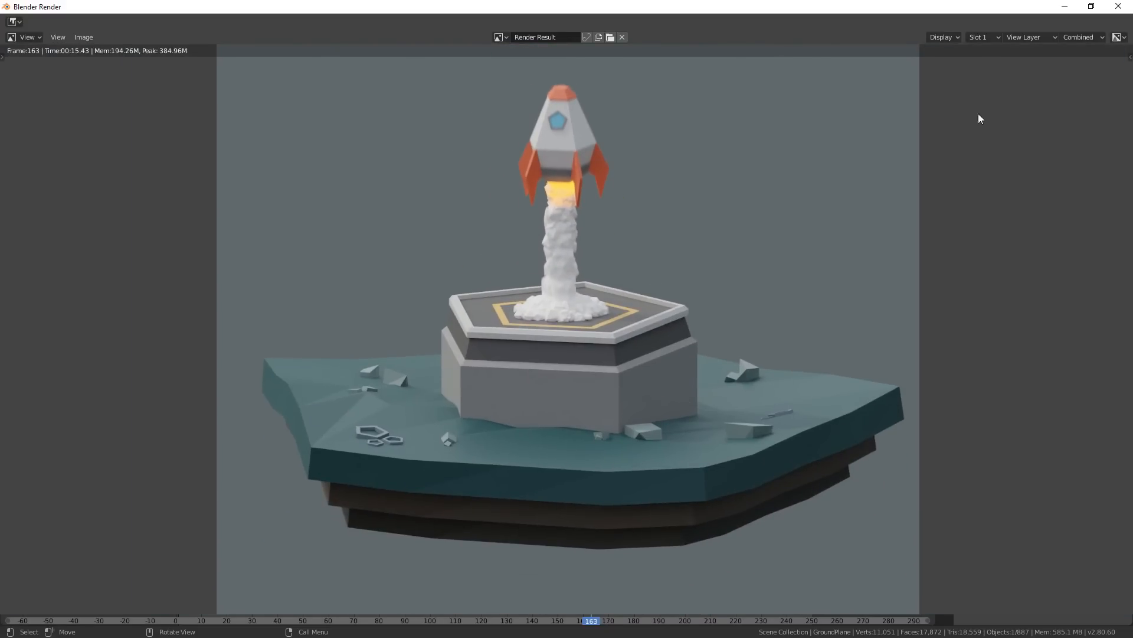
left_click(1118, 6)
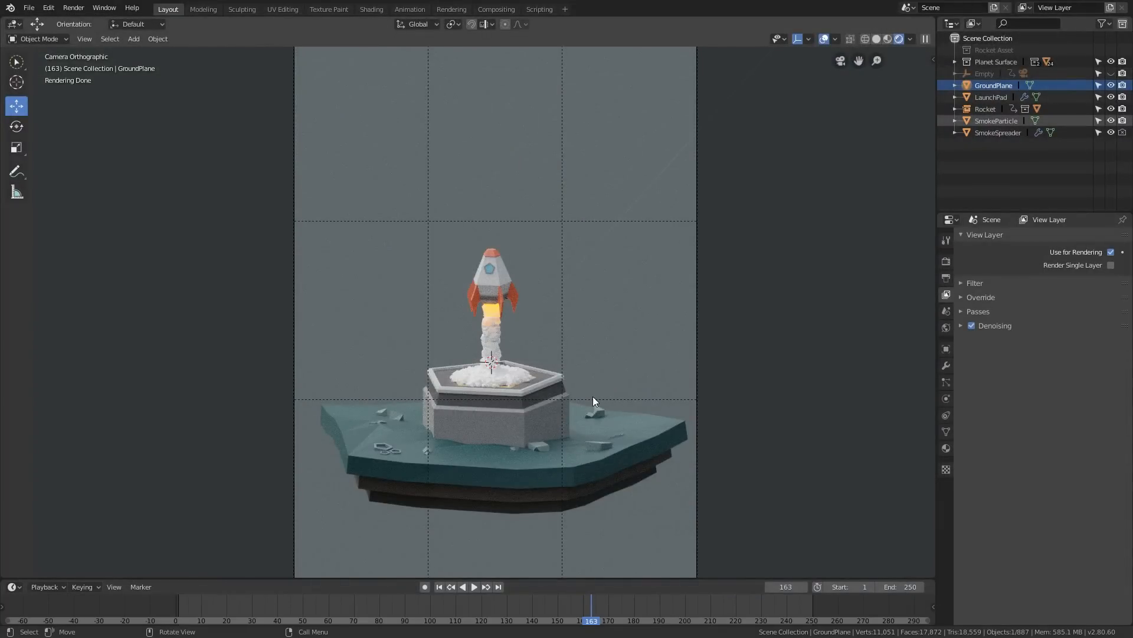
Set the render output path to the Desktop folder with the file name RocketLaunch
left_click(947, 279)
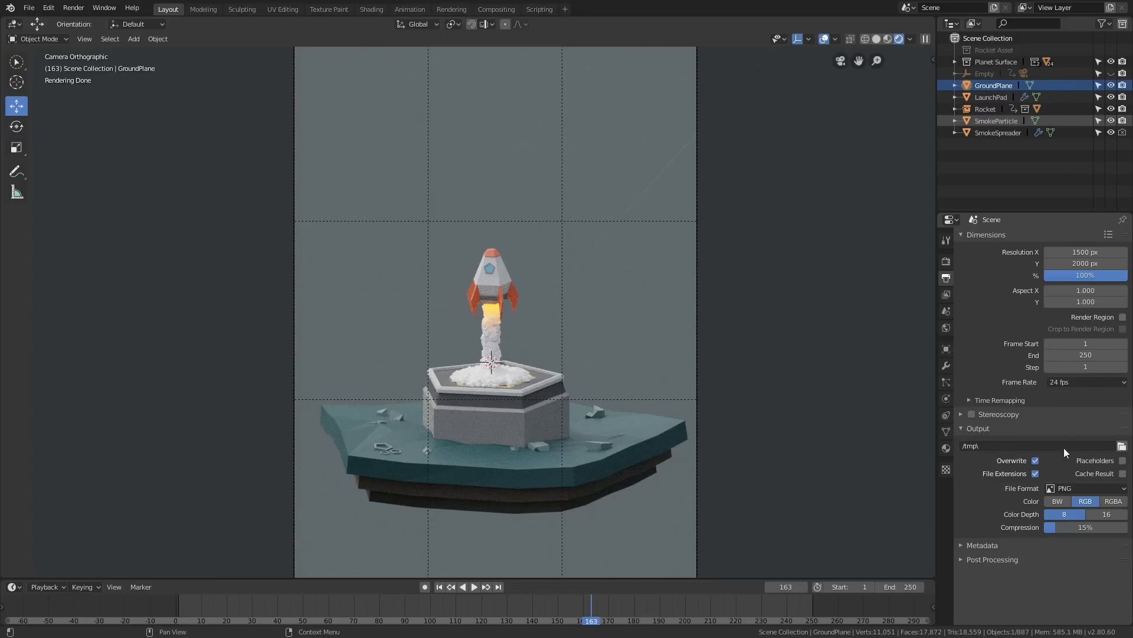
left_click(1122, 445)
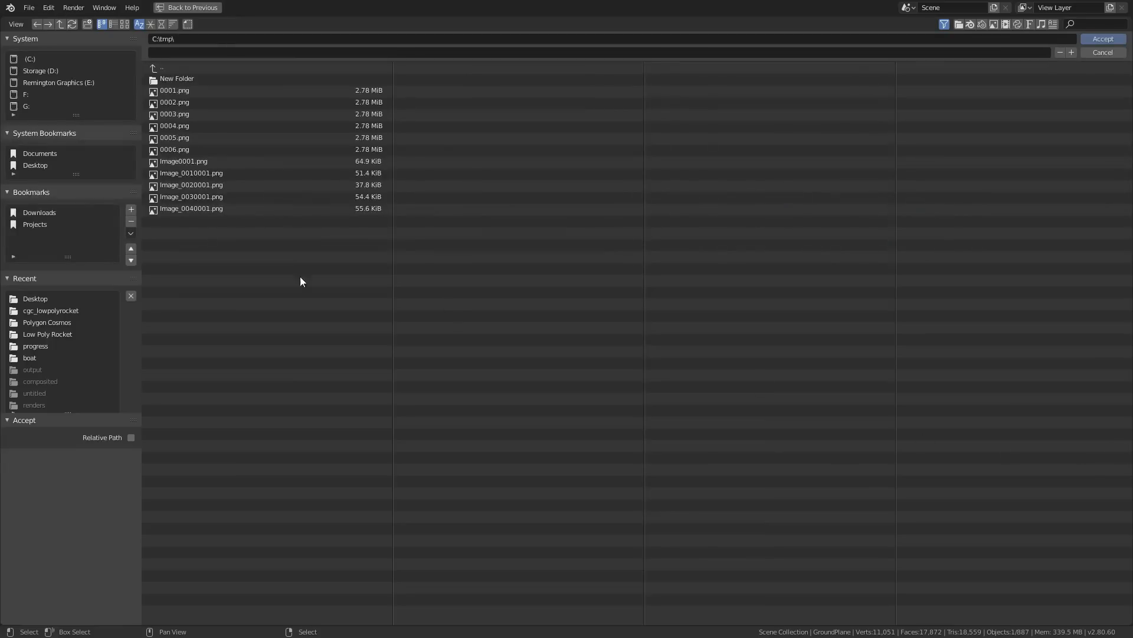
left_click(39, 166)
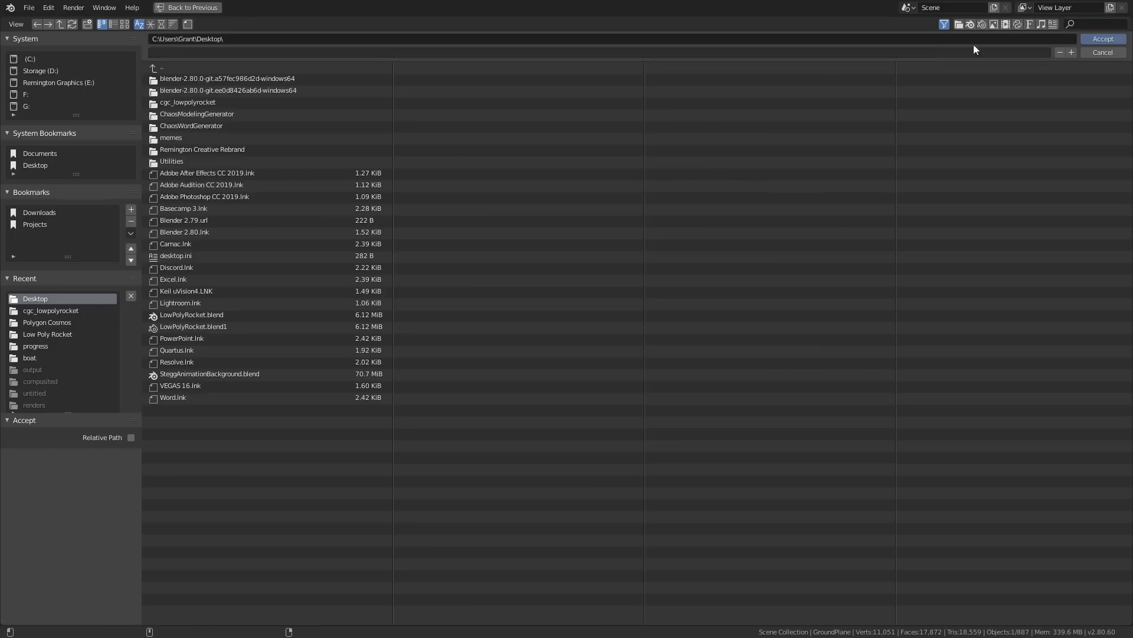
left_click(309, 56)
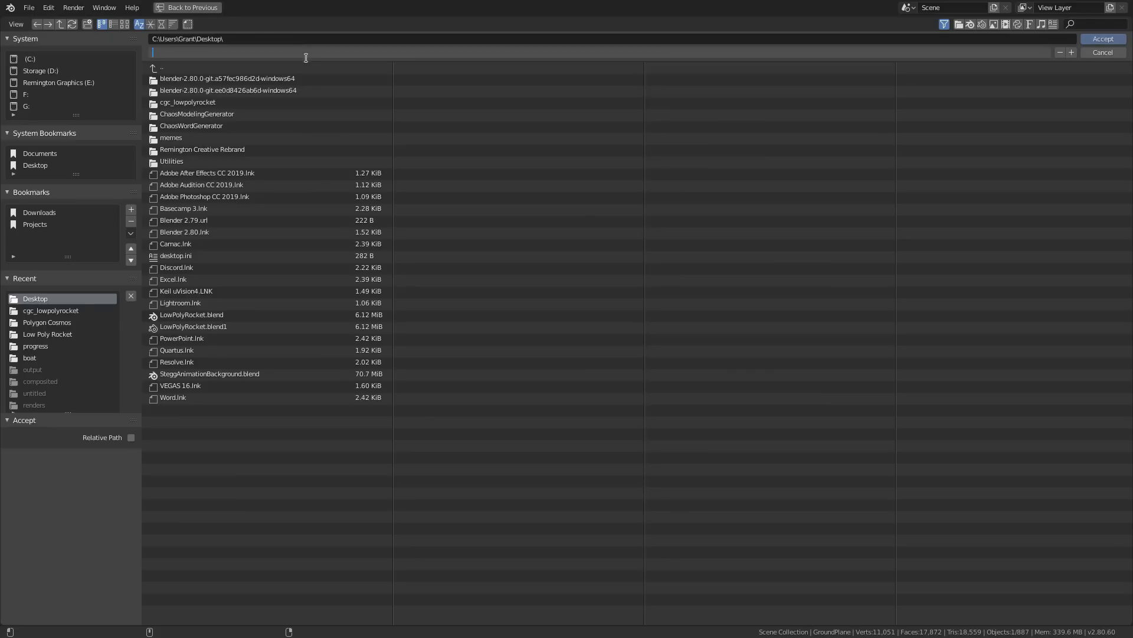
type("Rocket")
left_click(560, 178)
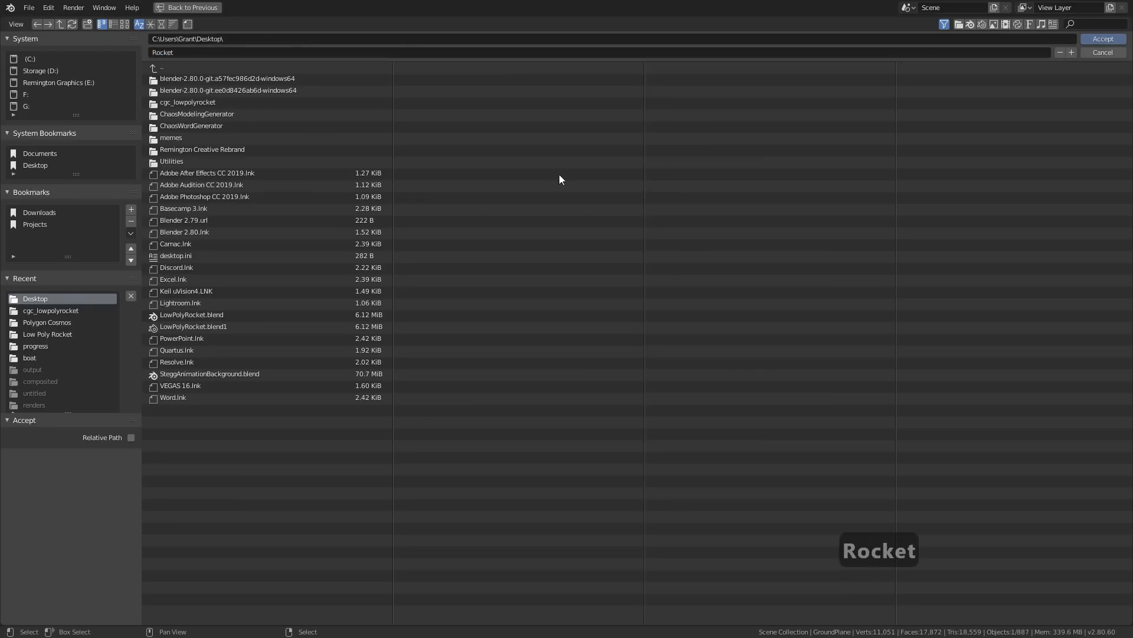
left_click(183, 51)
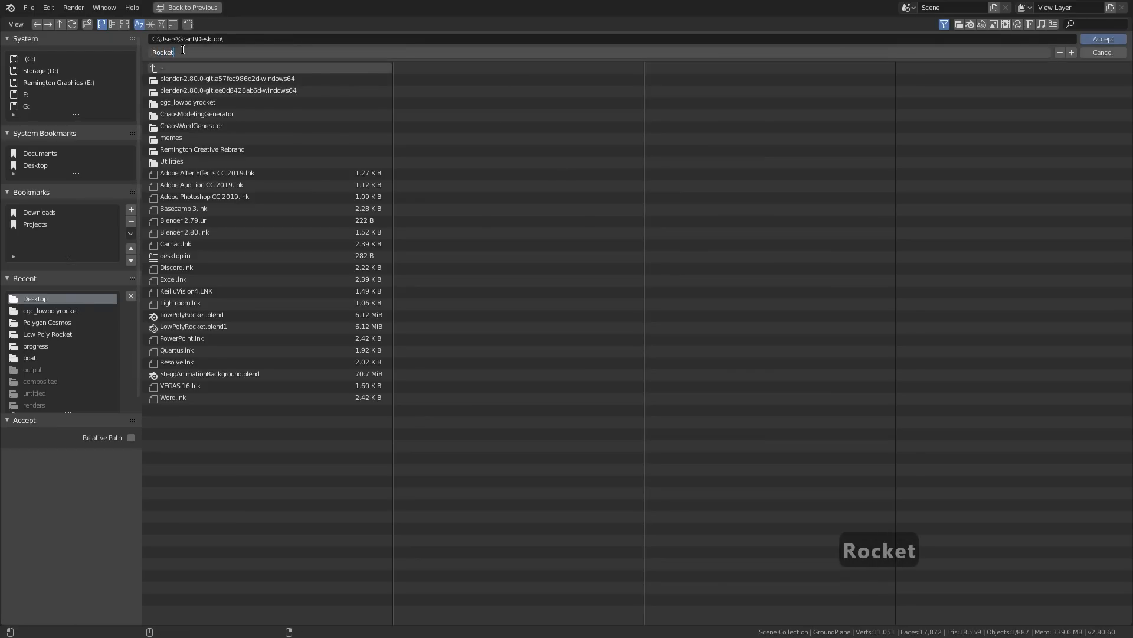
type("Launch")
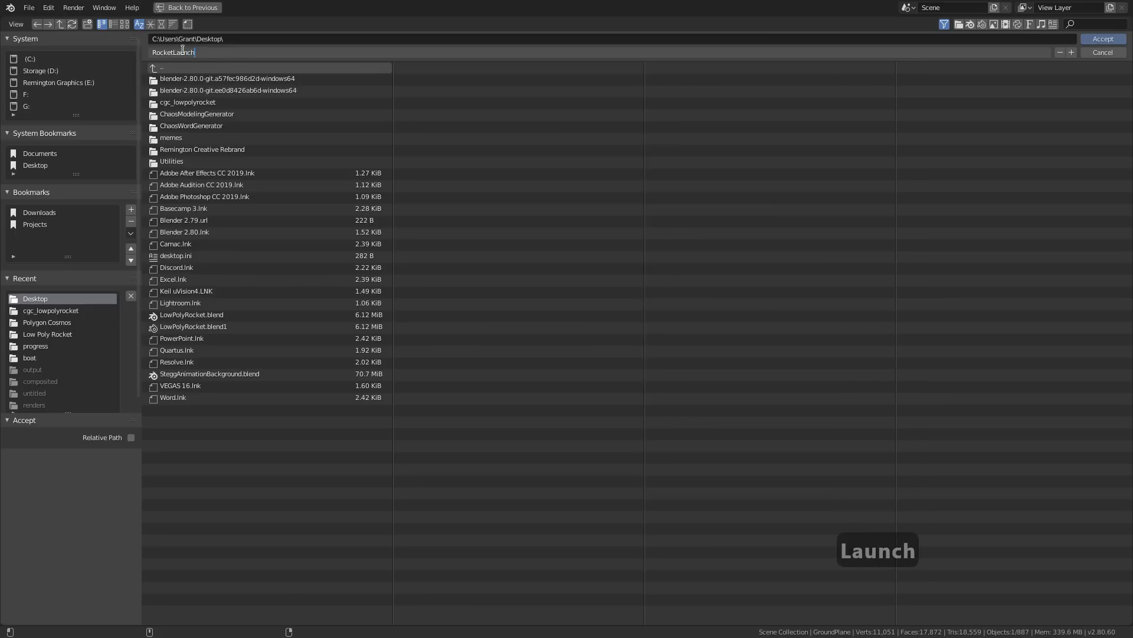
key("Return")
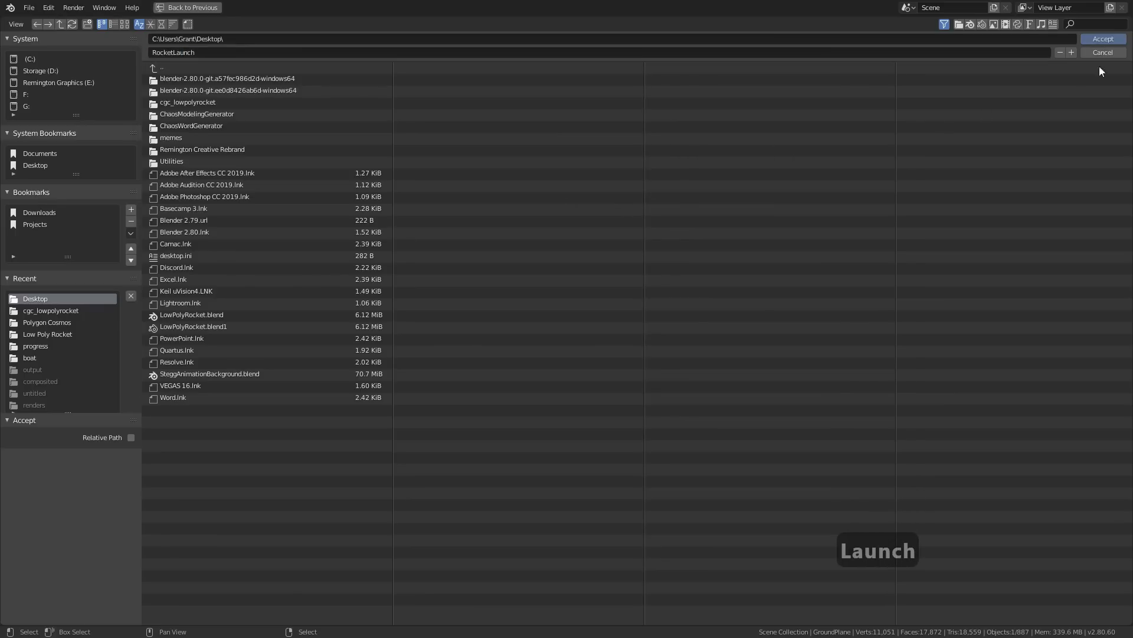
left_click(1103, 39)
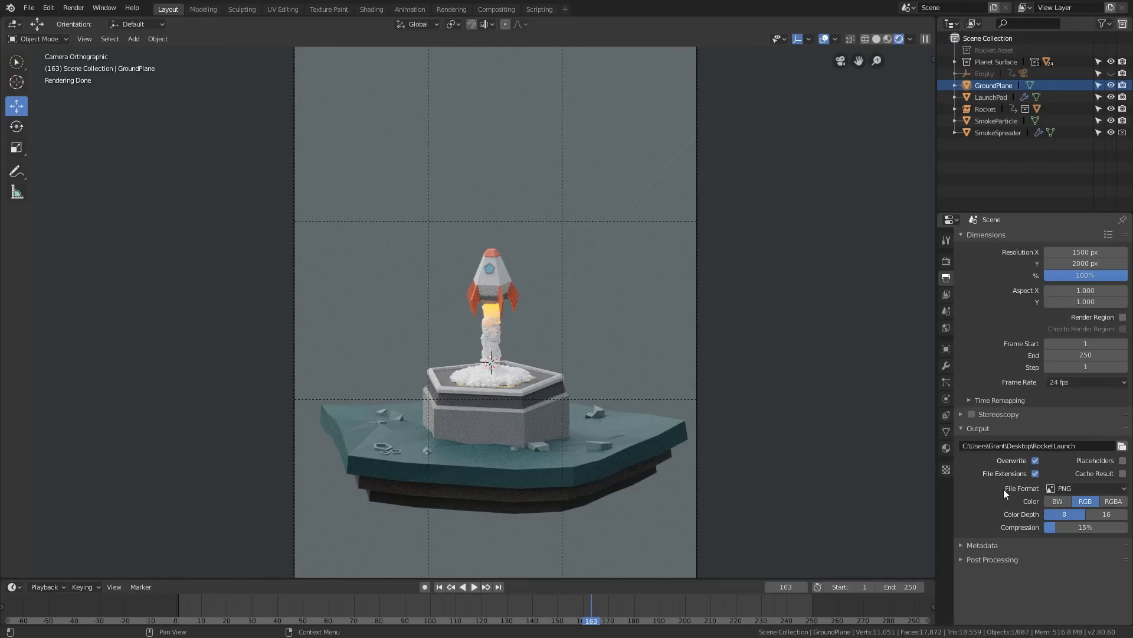
Set the output file format to FFmpeg video with an MPEG-4 container, and collapse the Encoding settings
left_click(1072, 490)
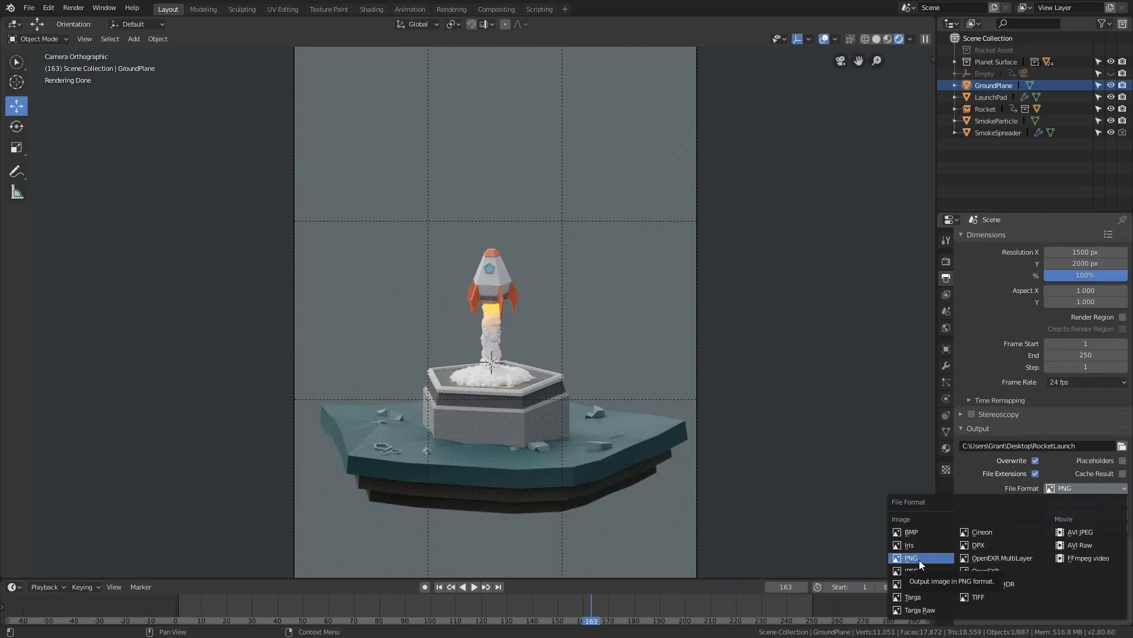
left_click(1092, 559)
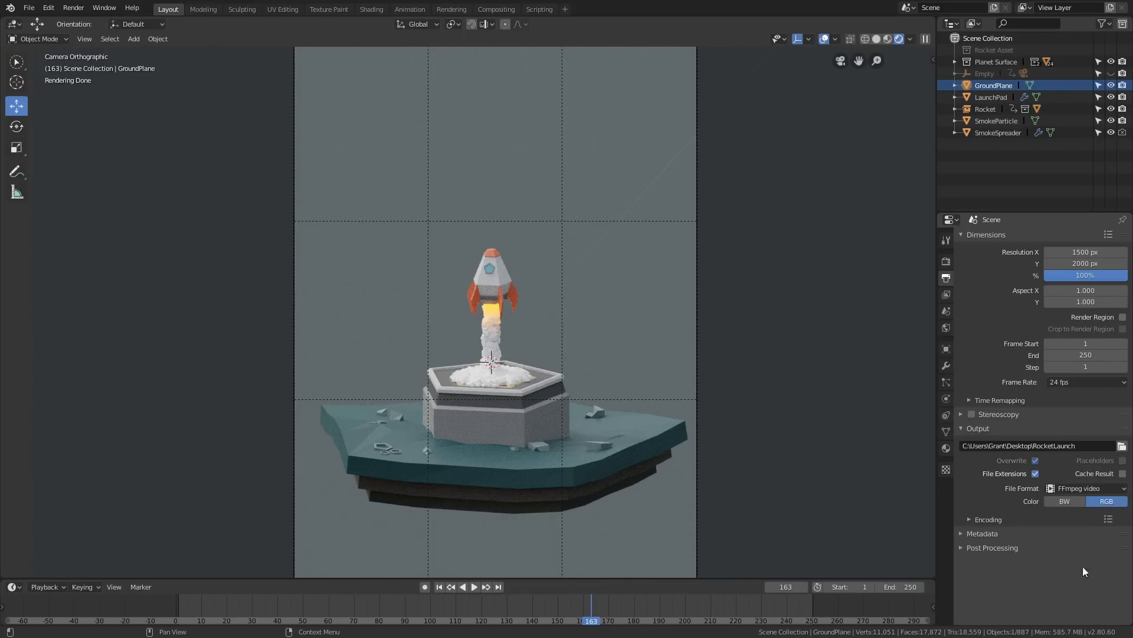
left_click(970, 518)
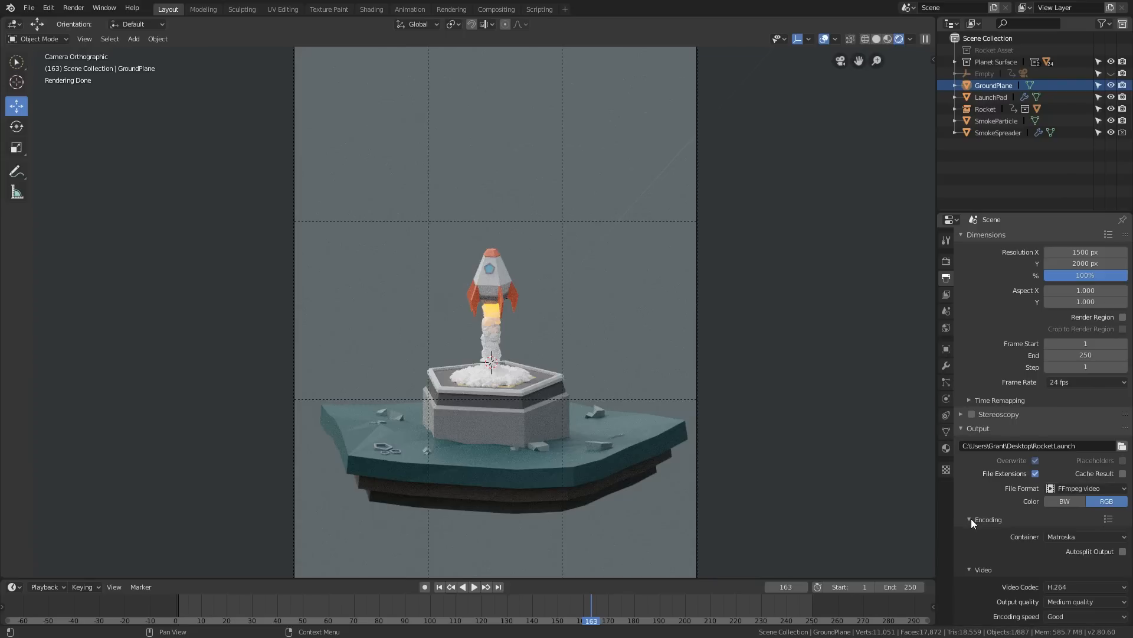
scroll(987, 523, "down", 2)
left_click(1066, 490)
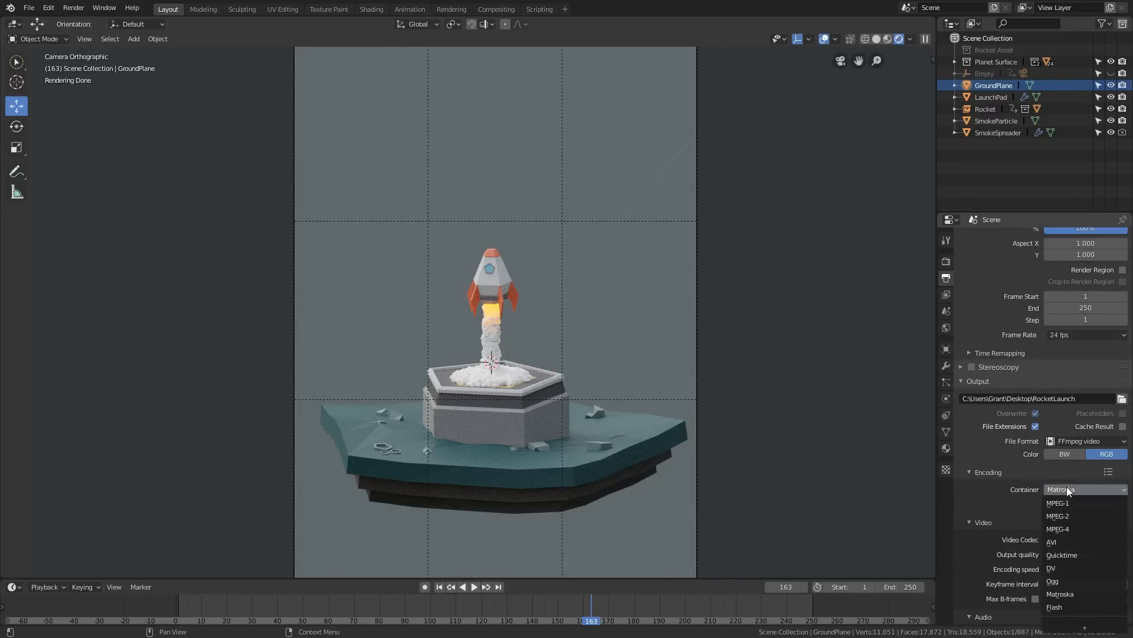
left_click(1060, 529)
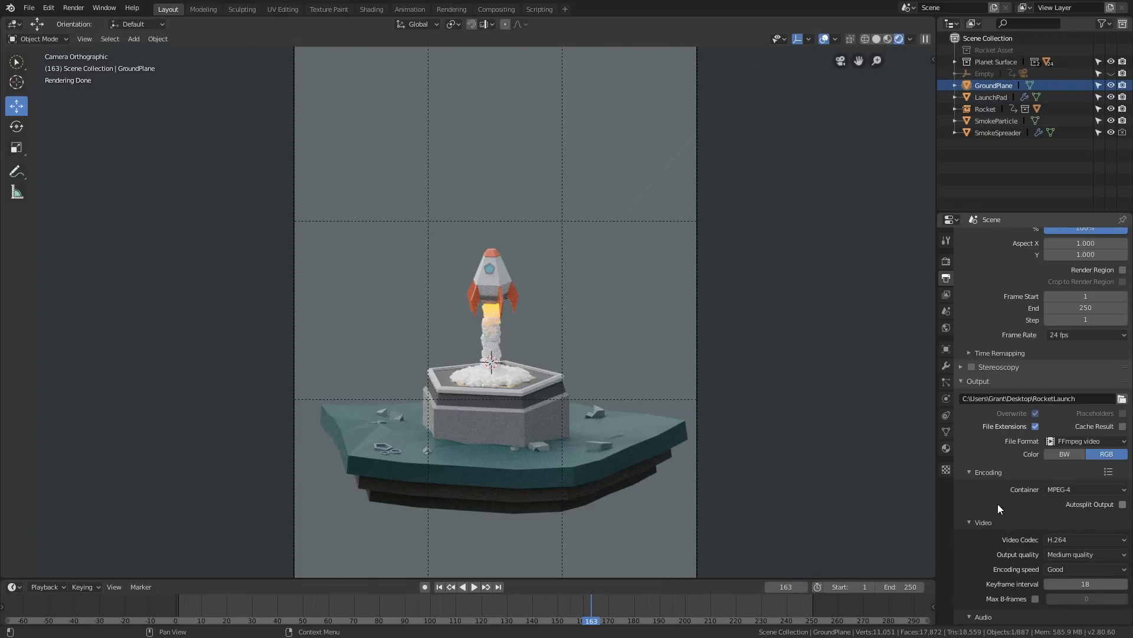
scroll(1054, 521, "down", 1)
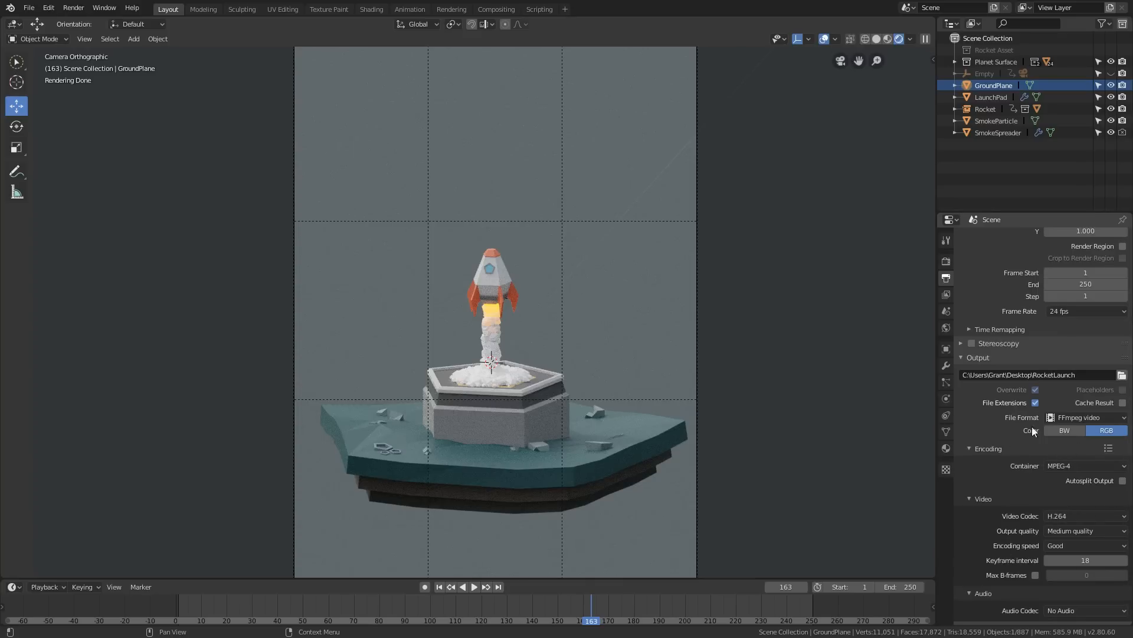
left_click(987, 450)
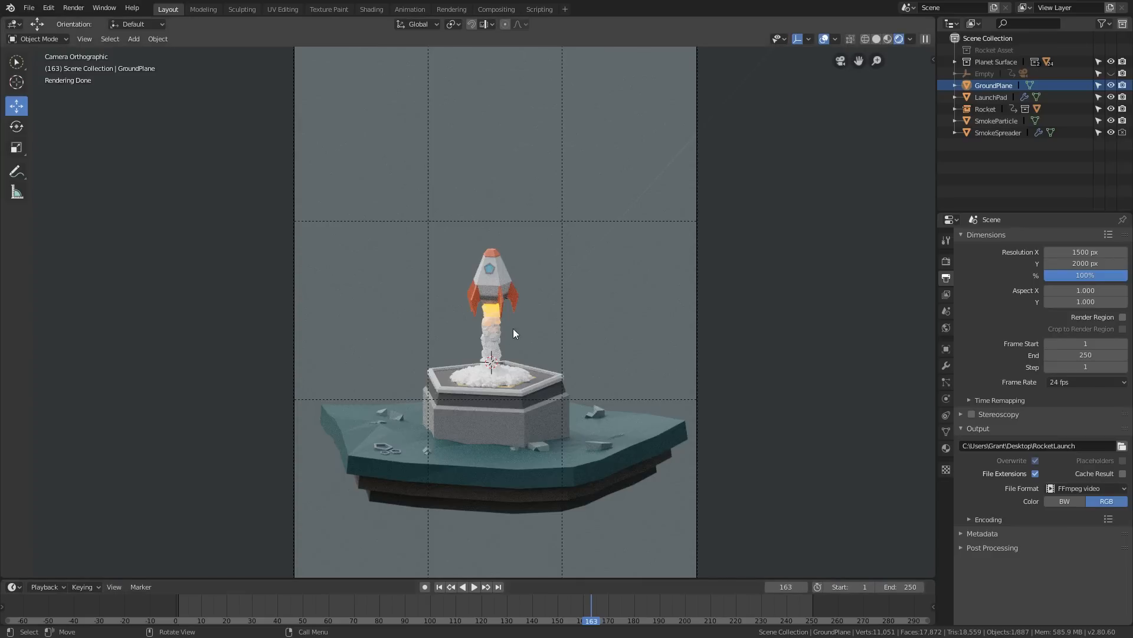
Render a still image of frame 35 and view the whole image in a maximized render window
left_click(201, 602)
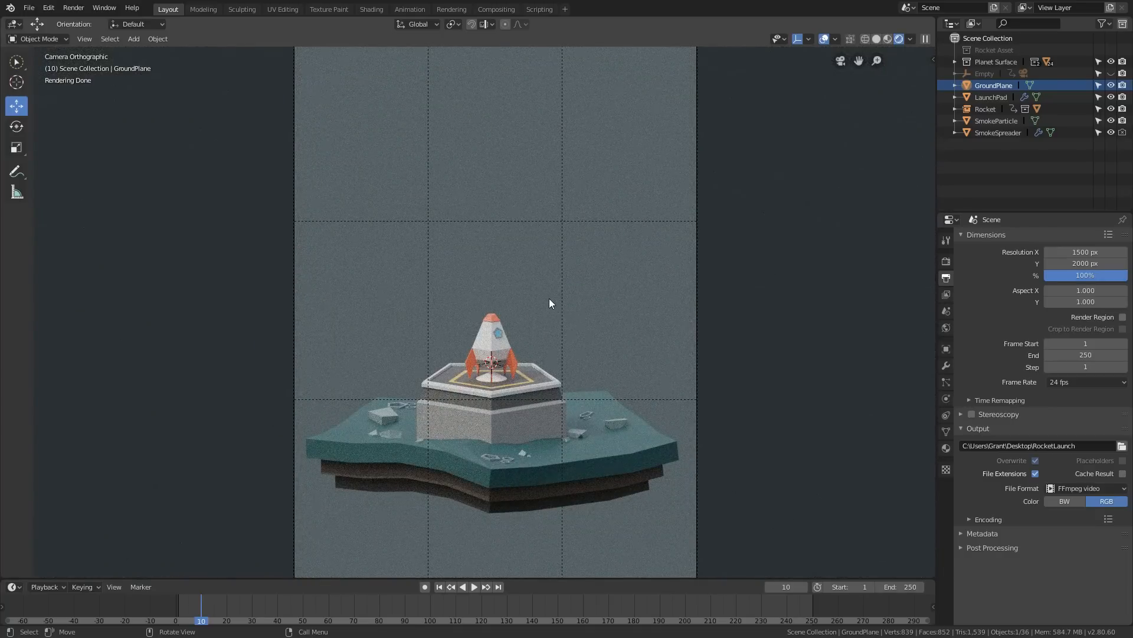
left_click(264, 607)
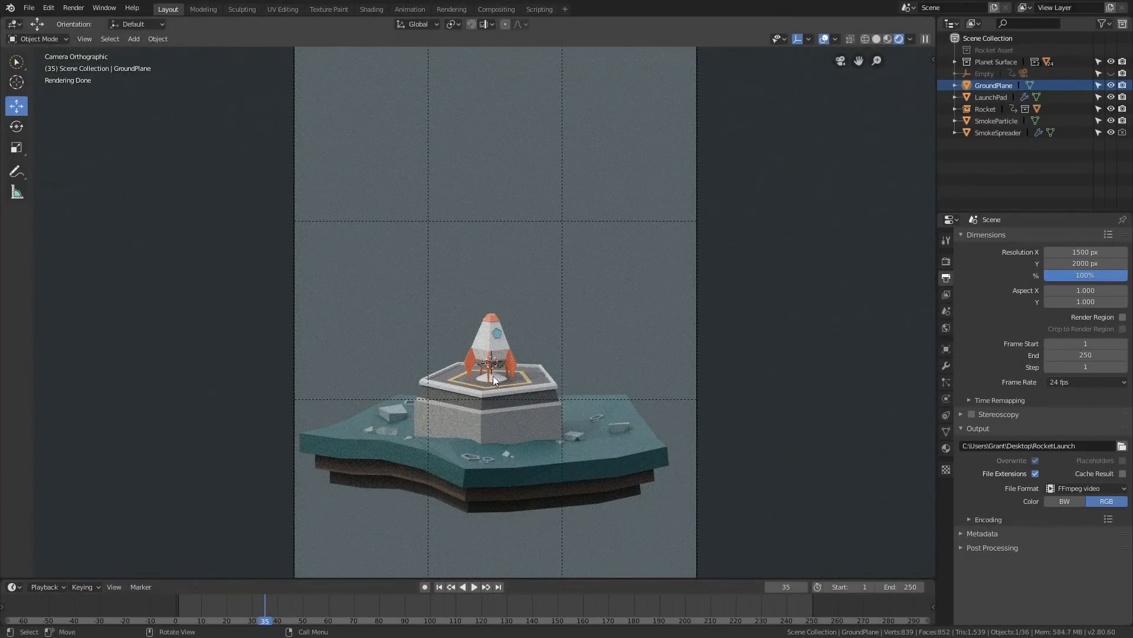
left_click(73, 8)
left_click(84, 23)
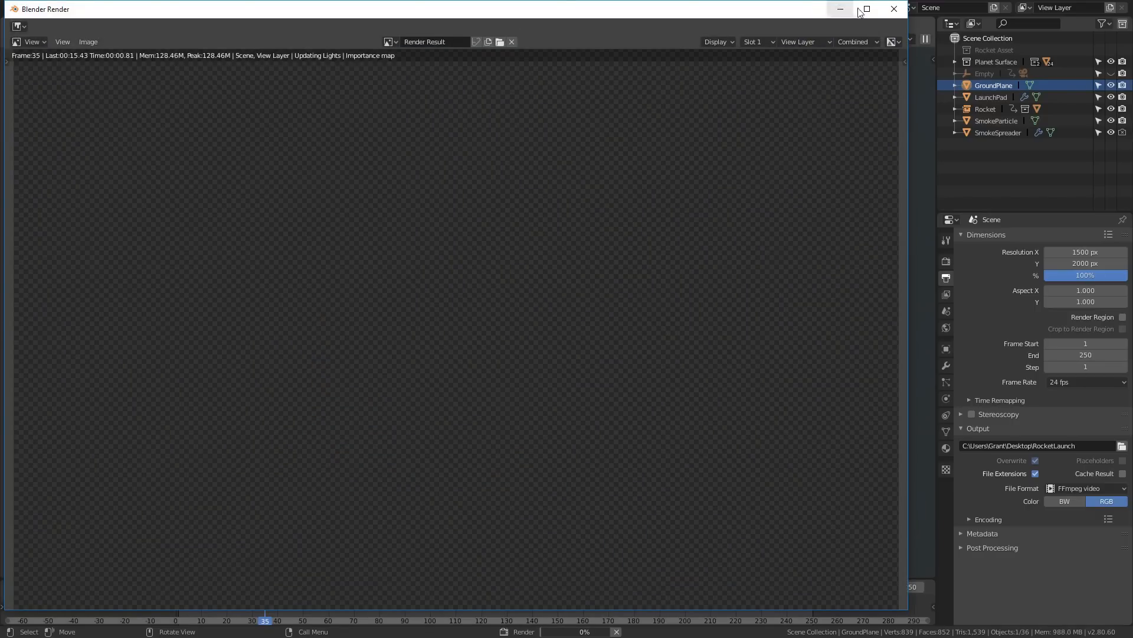
left_click(867, 9)
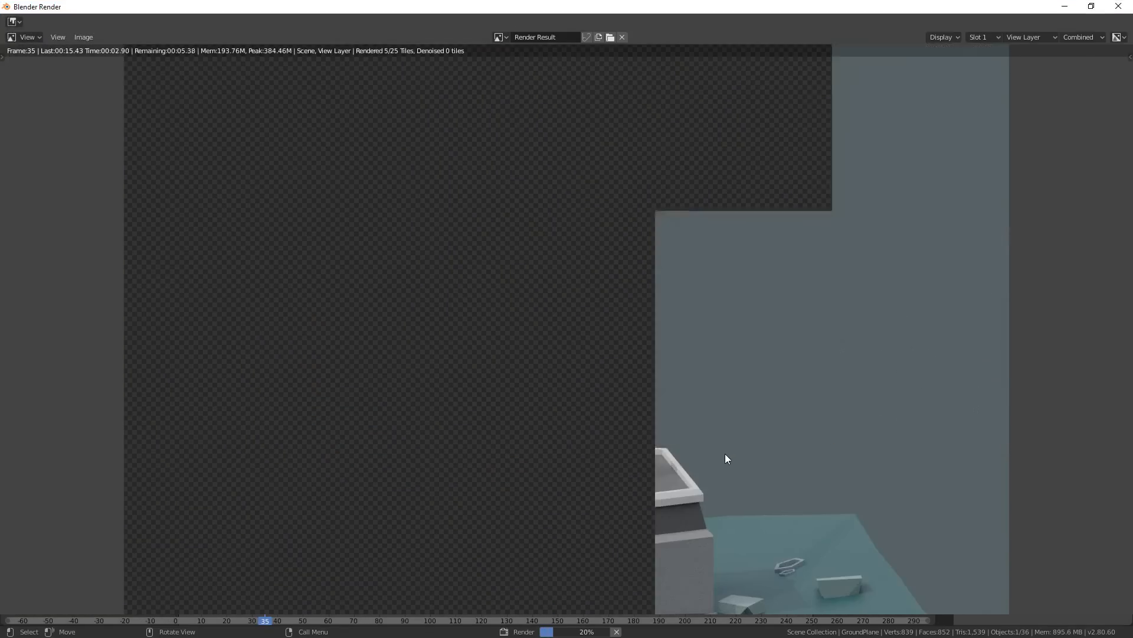
scroll(727, 458, "down", 1)
middle_click_drag(667, 412, 681, 331)
scroll(673, 313, "down", 1)
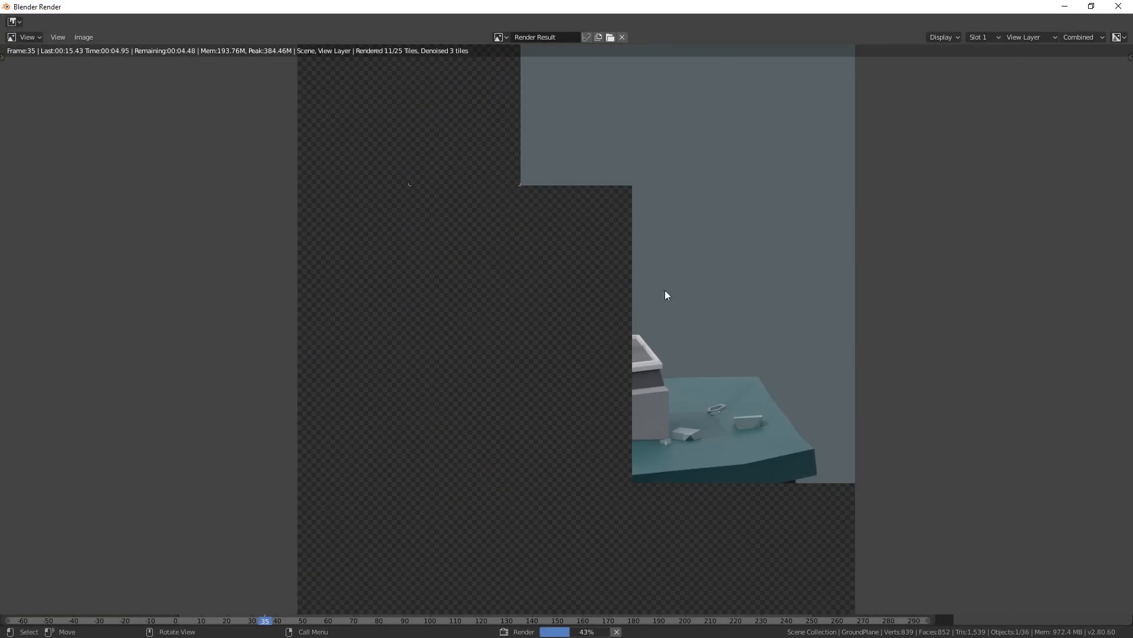
scroll(663, 261, "down", 2)
middle_click_drag(657, 334, 660, 342)
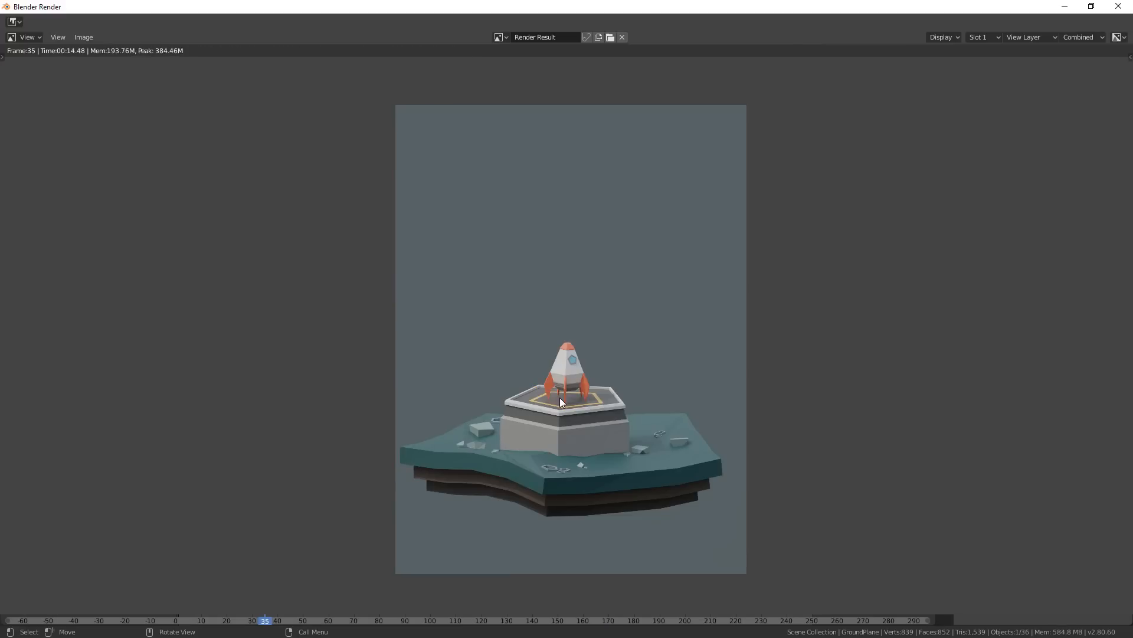
Inspect the rocket's fins and the launch pad surface up close in the render of frame 35
scroll(560, 397, "up", 4)
middle_click_drag(626, 417, 607, 272)
scroll(590, 330, "up", 5)
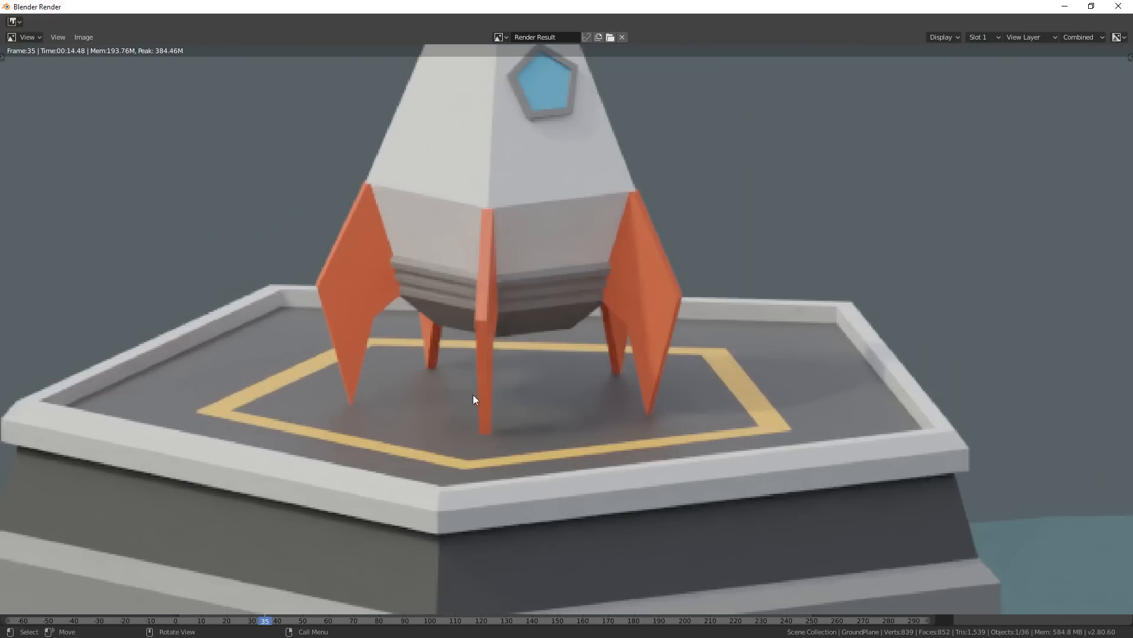
Inspect the rocks and craters around the launch pad base in the frame 35 render, and close the render window
middle_click_drag(479, 257, 601, 279)
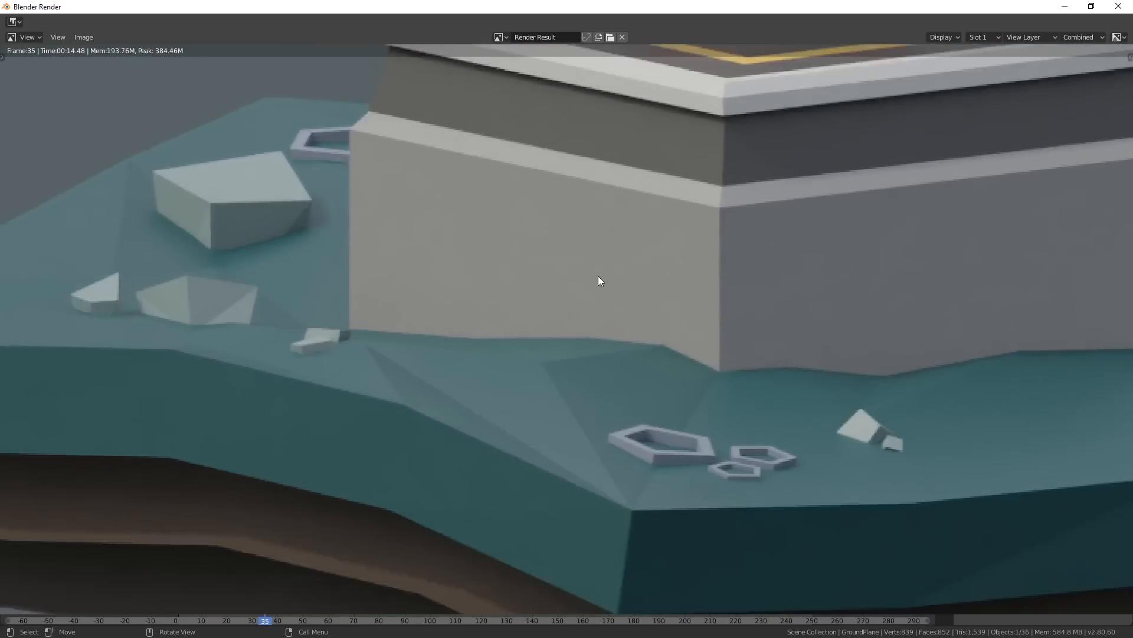
scroll(599, 279, "down", 5)
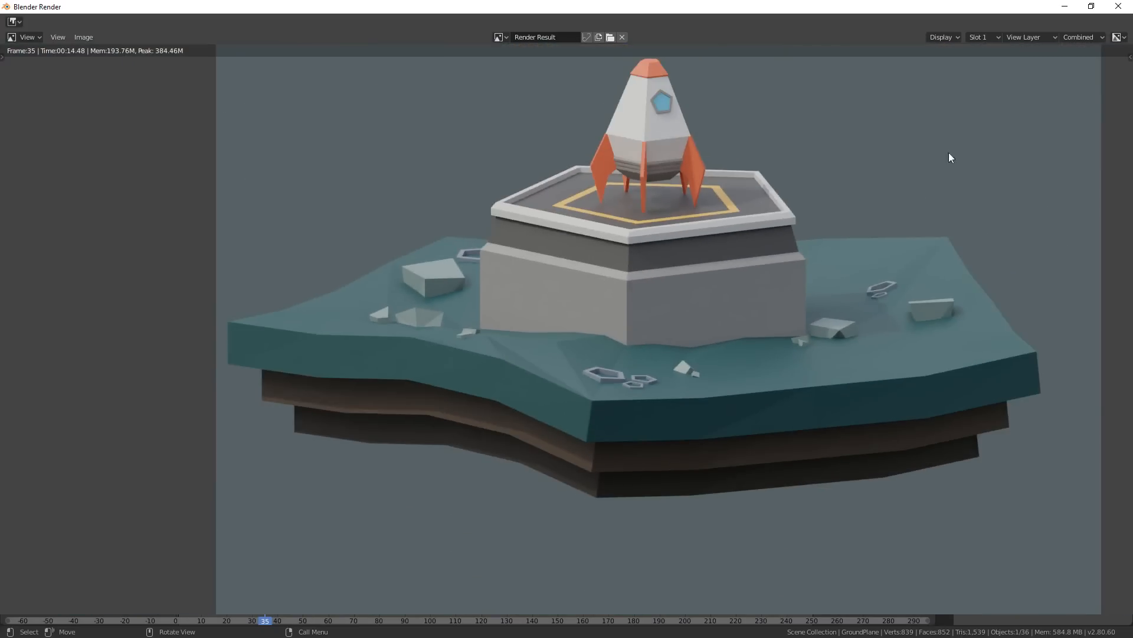
left_click(1118, 7)
Preview several frames along the timeline, including 79, 150, 216 and 205, and set the current frame to 192
left_click_drag(311, 611, 377, 611)
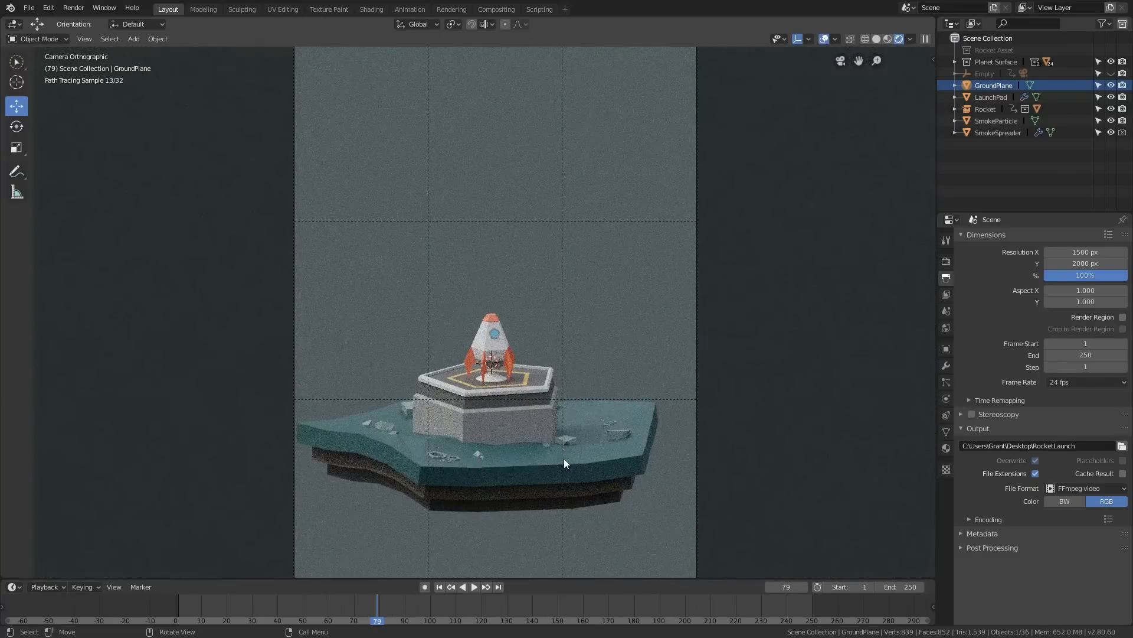
left_click(558, 608)
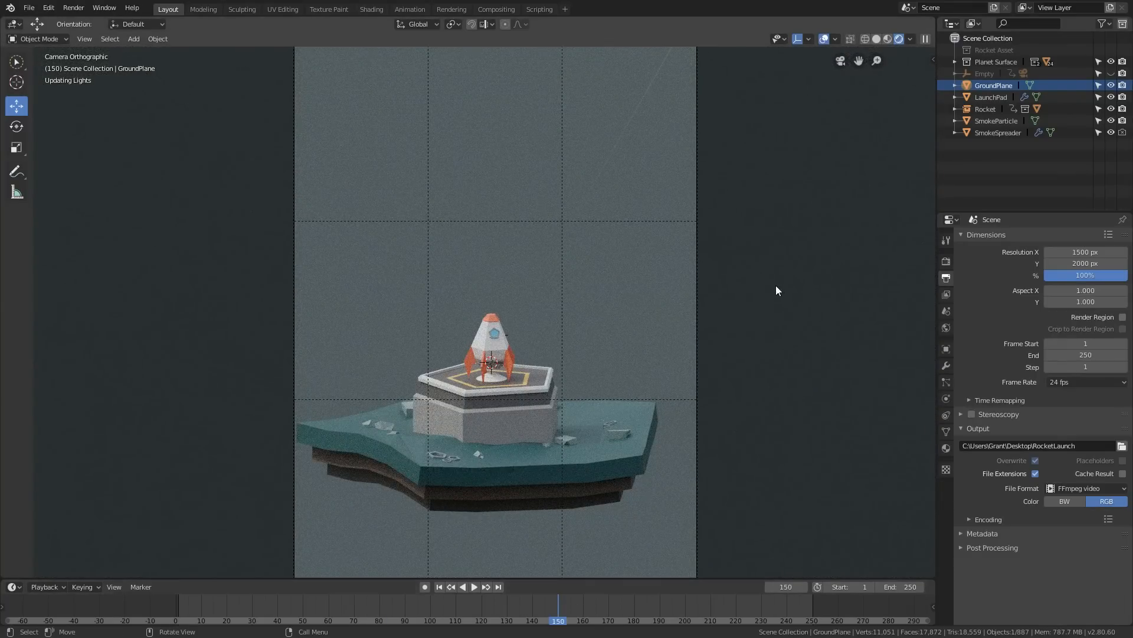
left_click(727, 608)
scroll(566, 246, "down", 1)
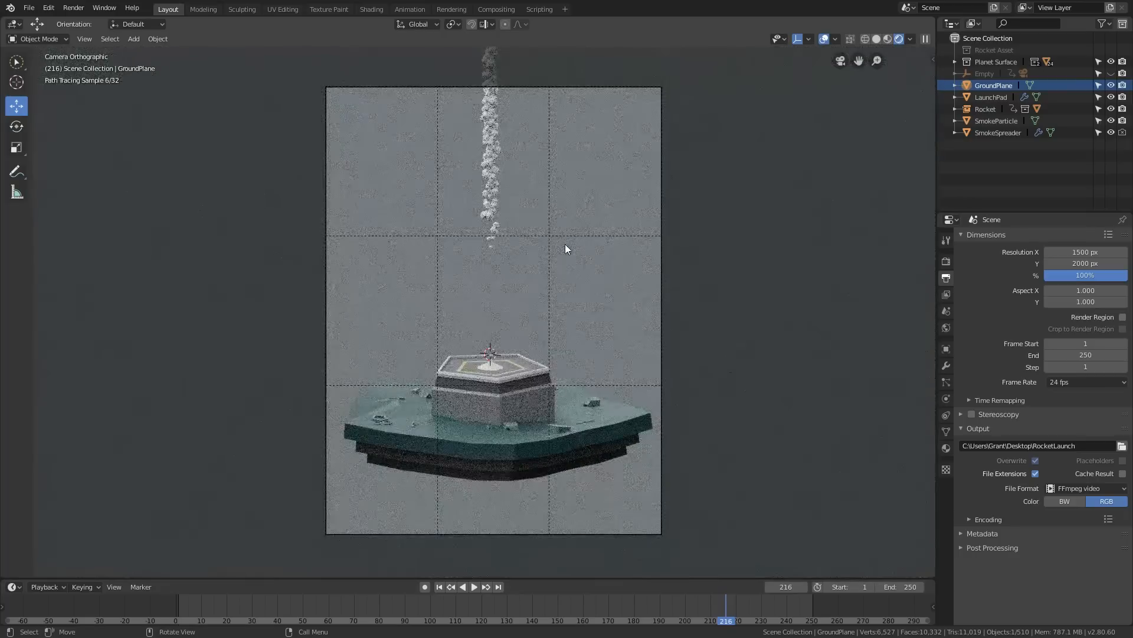
left_click(698, 608)
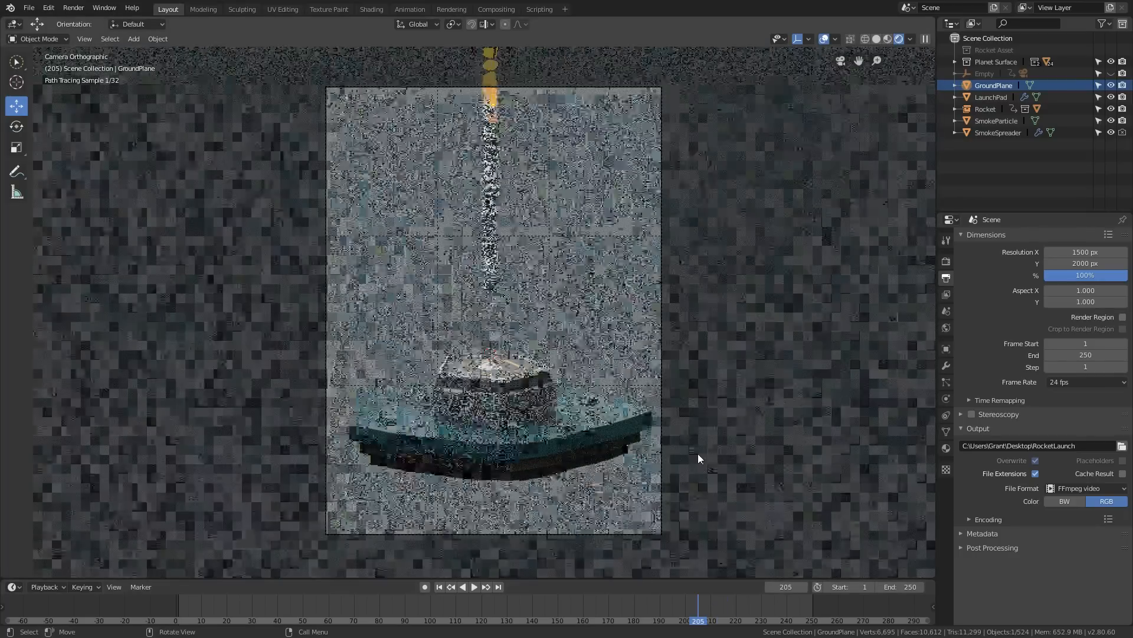
left_click(666, 603)
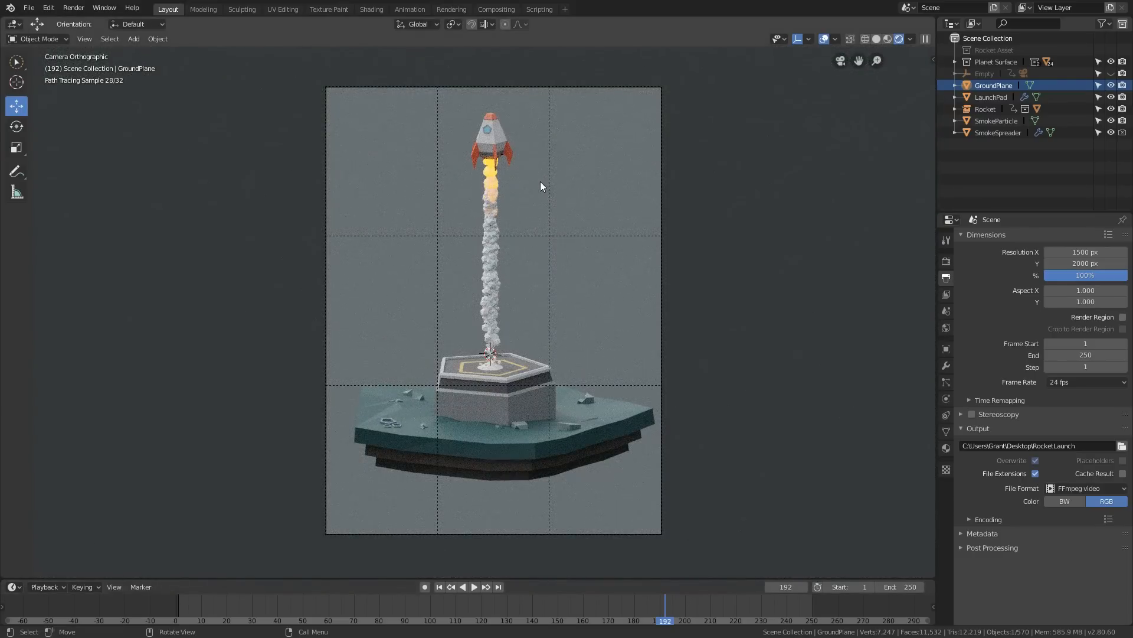
Render a still image of frame 192 and fit the image width in a maximized render window
left_click(73, 8)
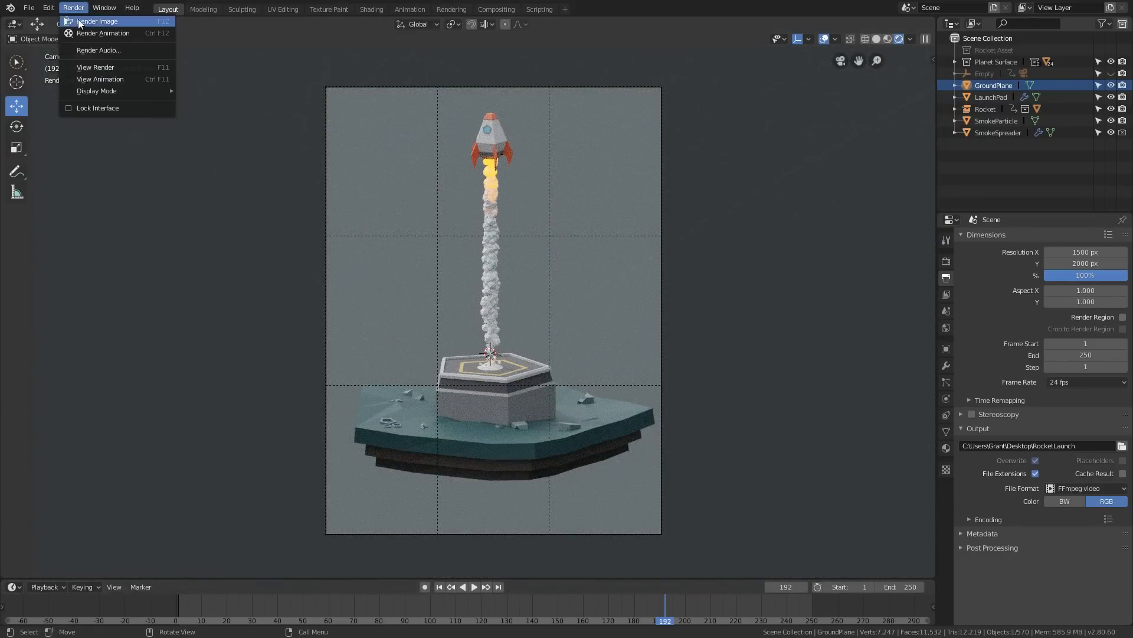
left_click(79, 23)
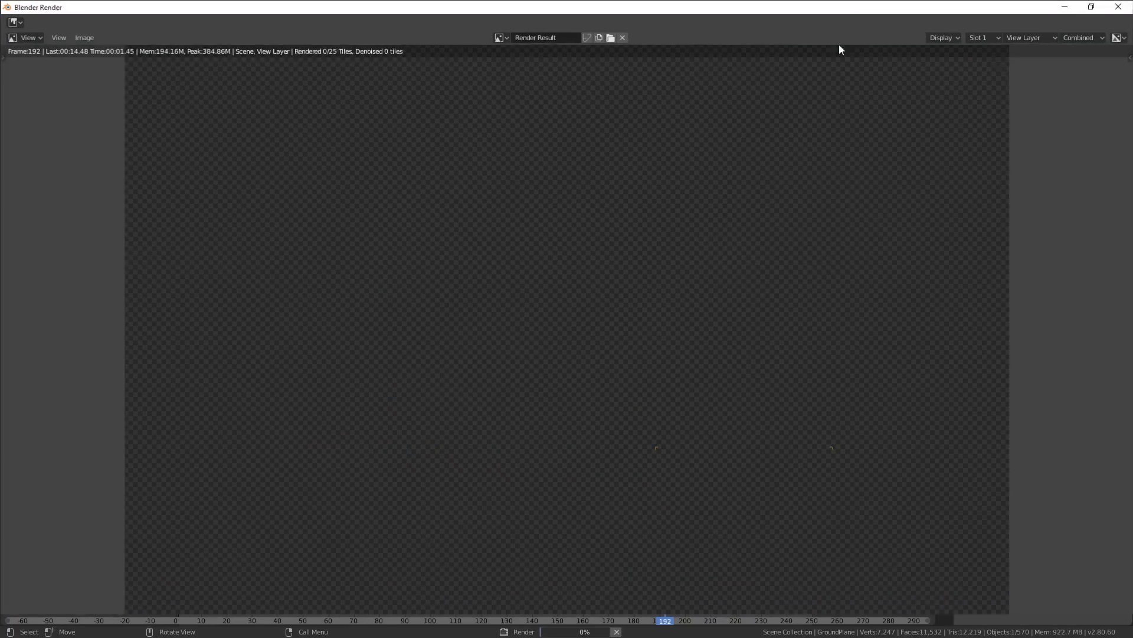
scroll(590, 374, "down", 1)
scroll(596, 366, "down", 2)
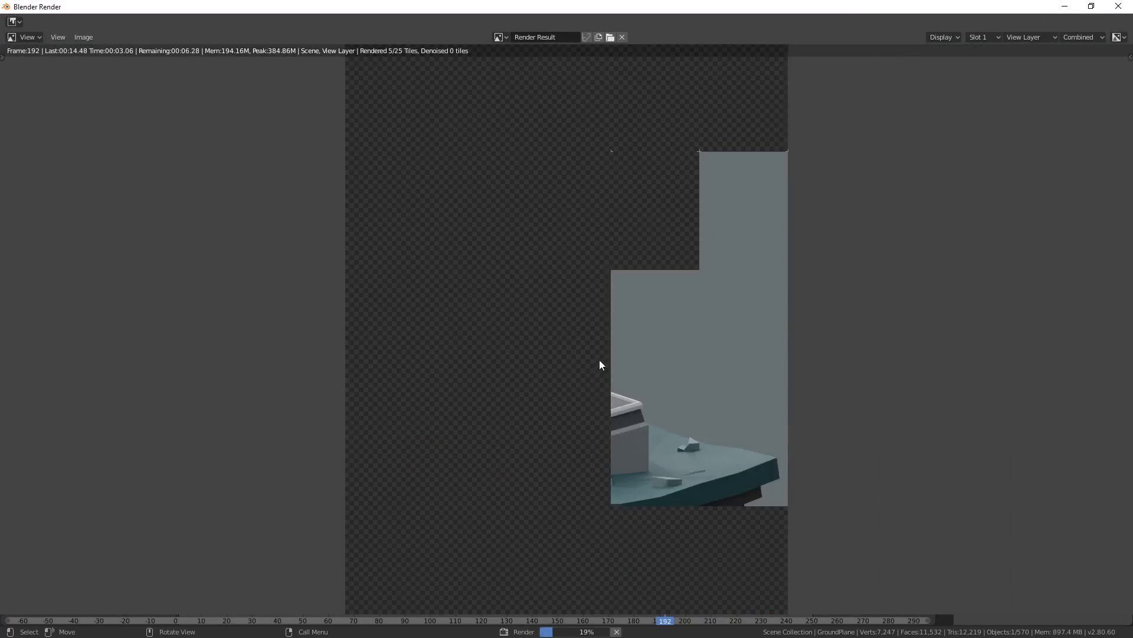
Inspect the rocket, exhaust flame, smoke trail and launch pad up close in the frame 192 render, and close the render window
middle_click_drag(600, 364, 621, 437)
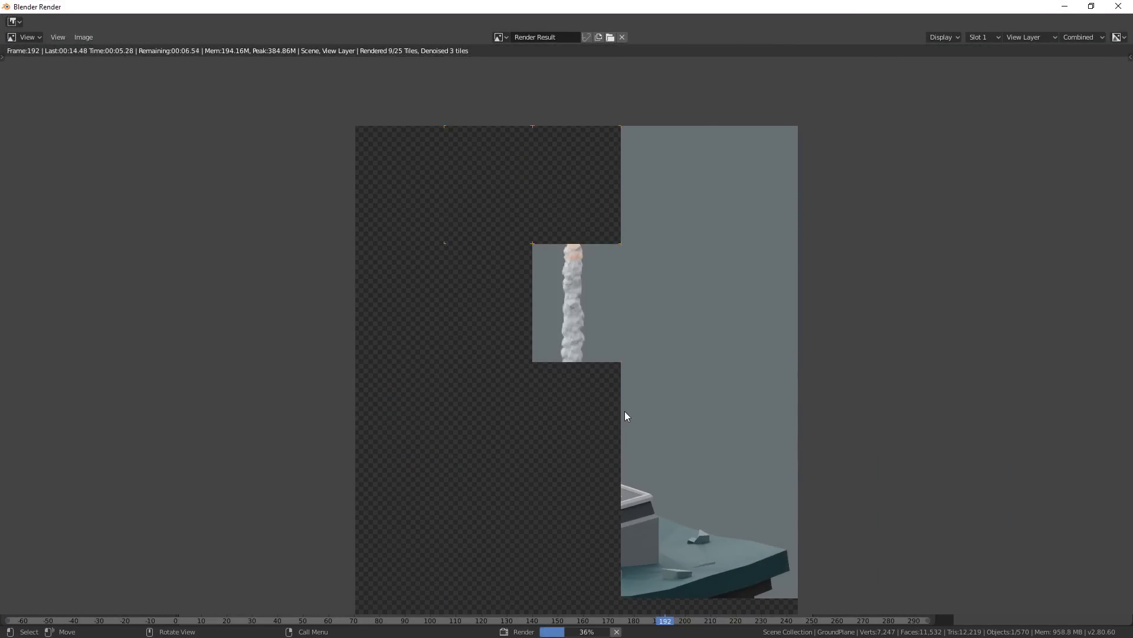
middle_click_drag(604, 301, 612, 372)
scroll(605, 330, "up", 3)
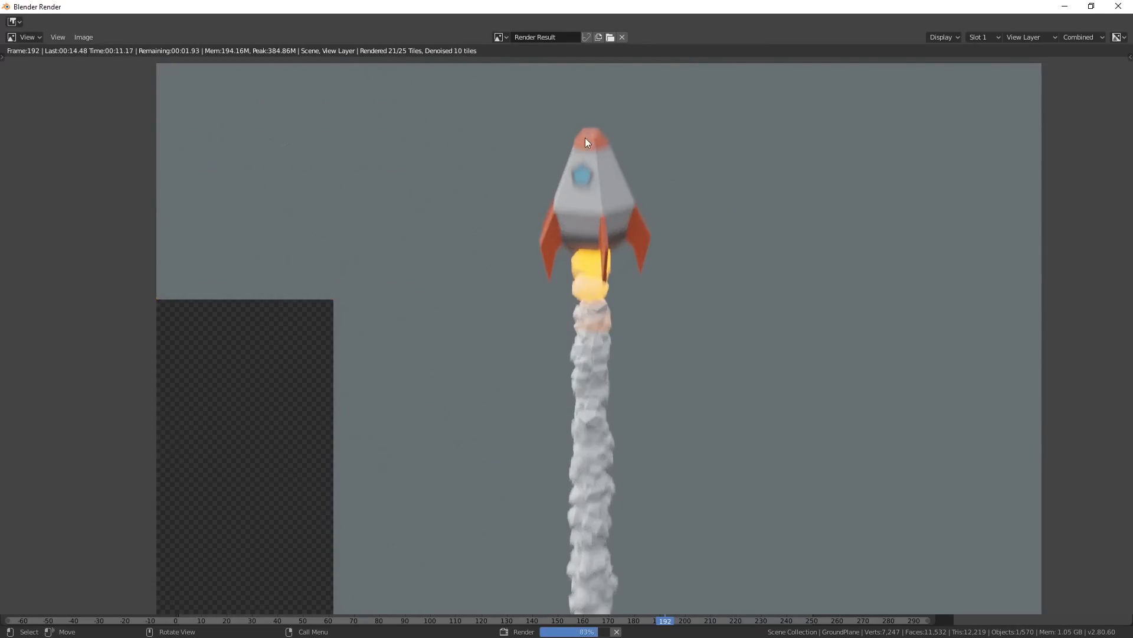
scroll(594, 253, "down", 3)
middle_click_drag(578, 550, 564, 474)
scroll(564, 480, "up", 1)
scroll(565, 479, "down", 1)
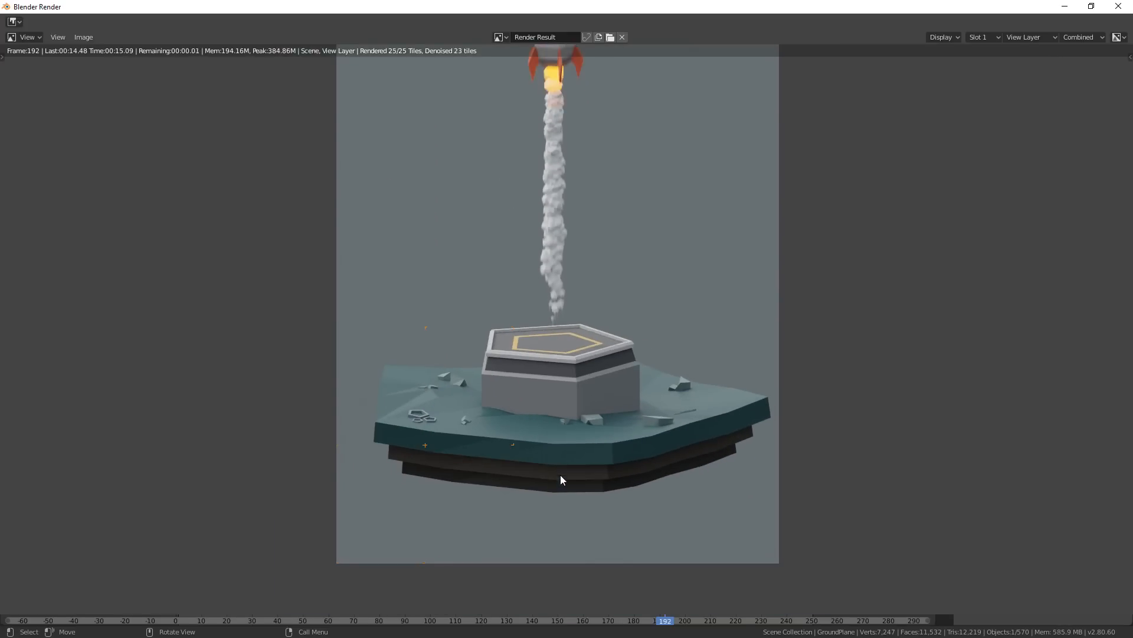
scroll(561, 470, "up", 2)
middle_click_drag(561, 470, 587, 288)
scroll(588, 288, "down", 3)
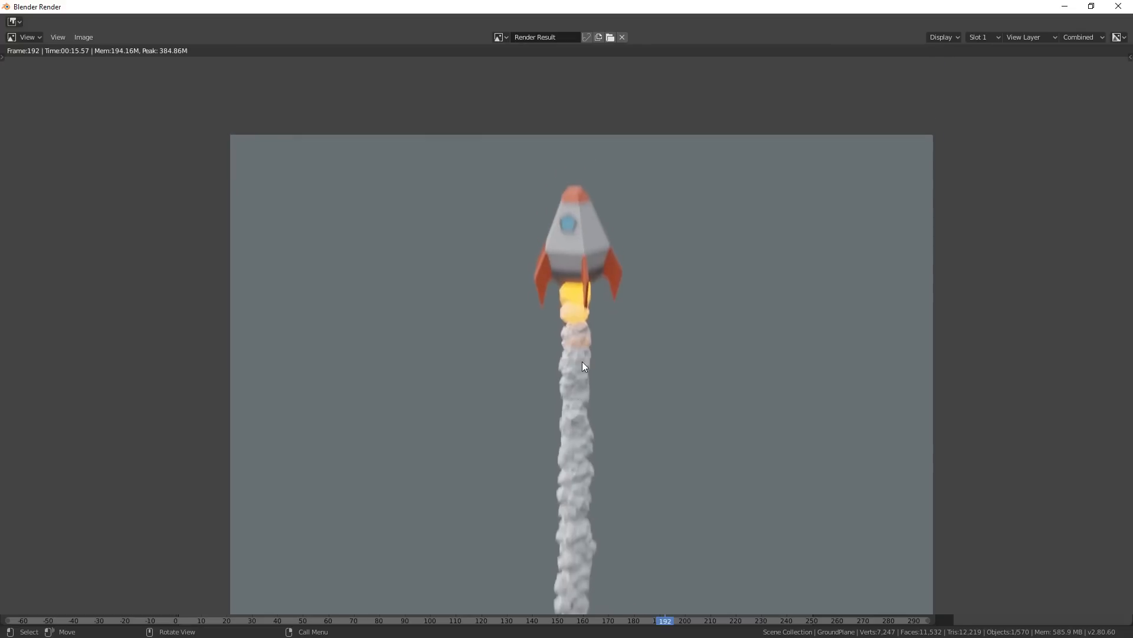
left_click(1119, 6)
Return the timeline to frame 1 after previewing frame 236, and save the project file
left_click(778, 608)
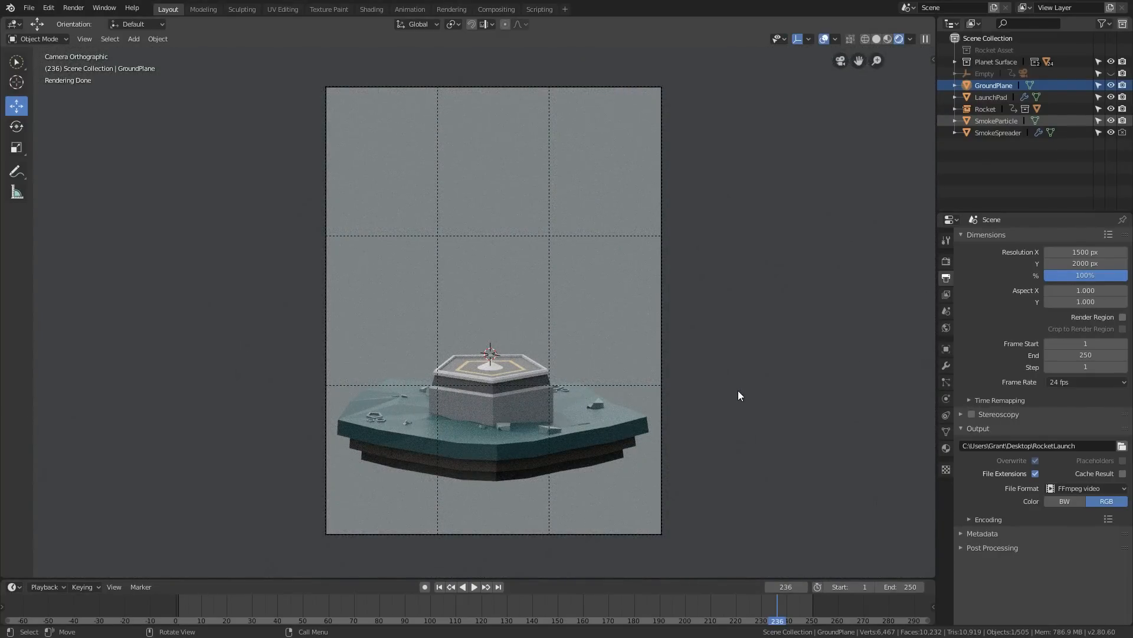
left_click(179, 604)
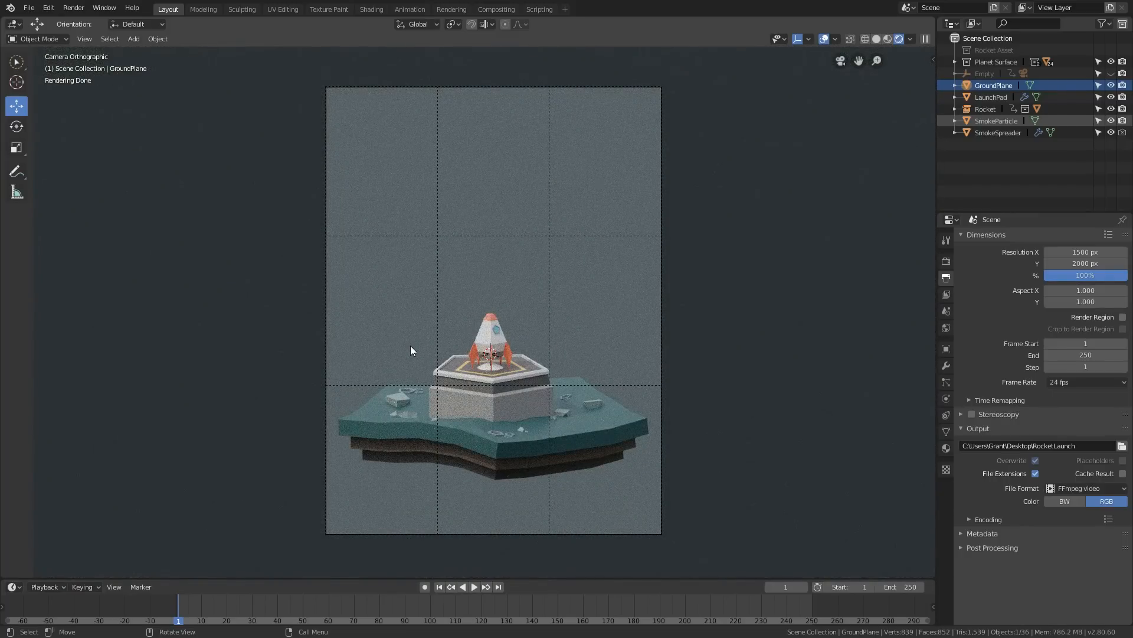
left_click(28, 7)
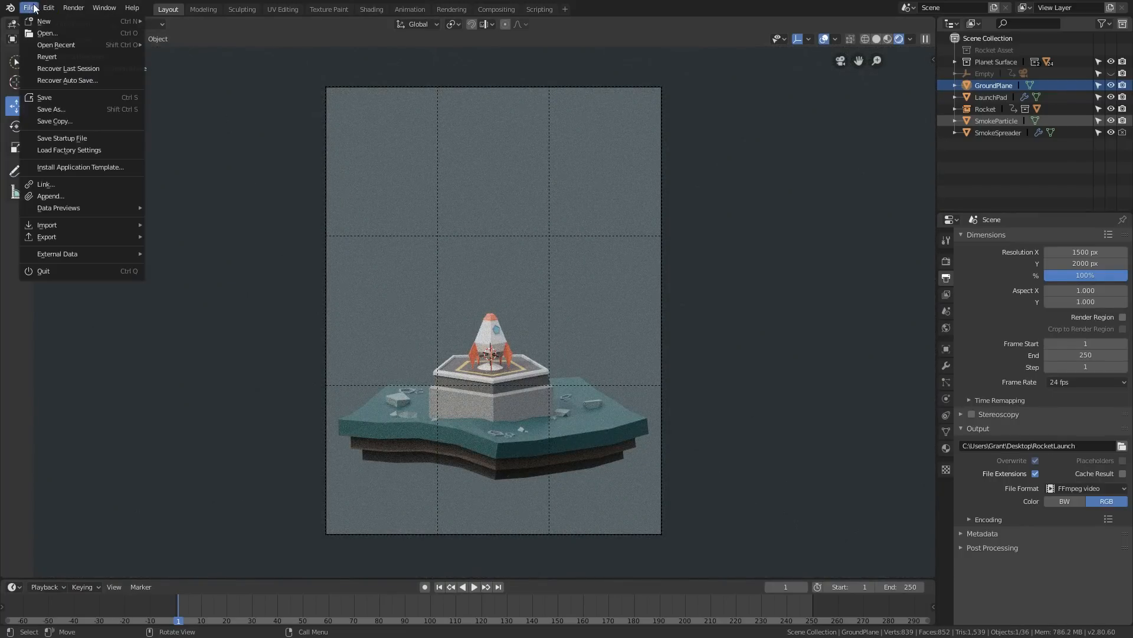
left_click(47, 98)
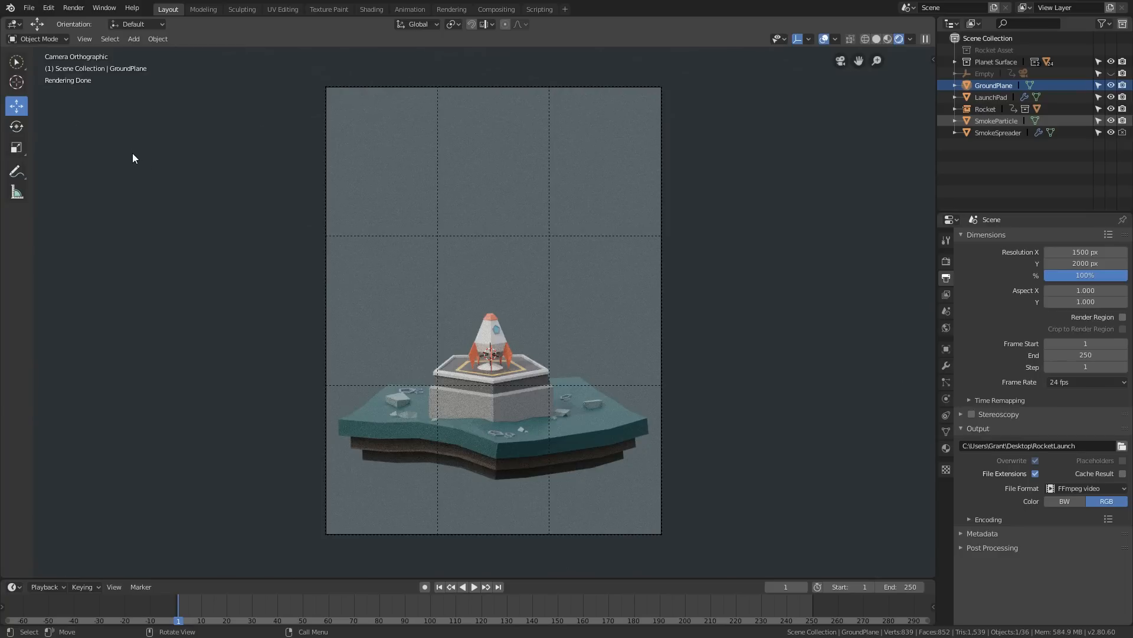
Start rendering the full launch animation and fit the whole image in a maximized render window
left_click(74, 8)
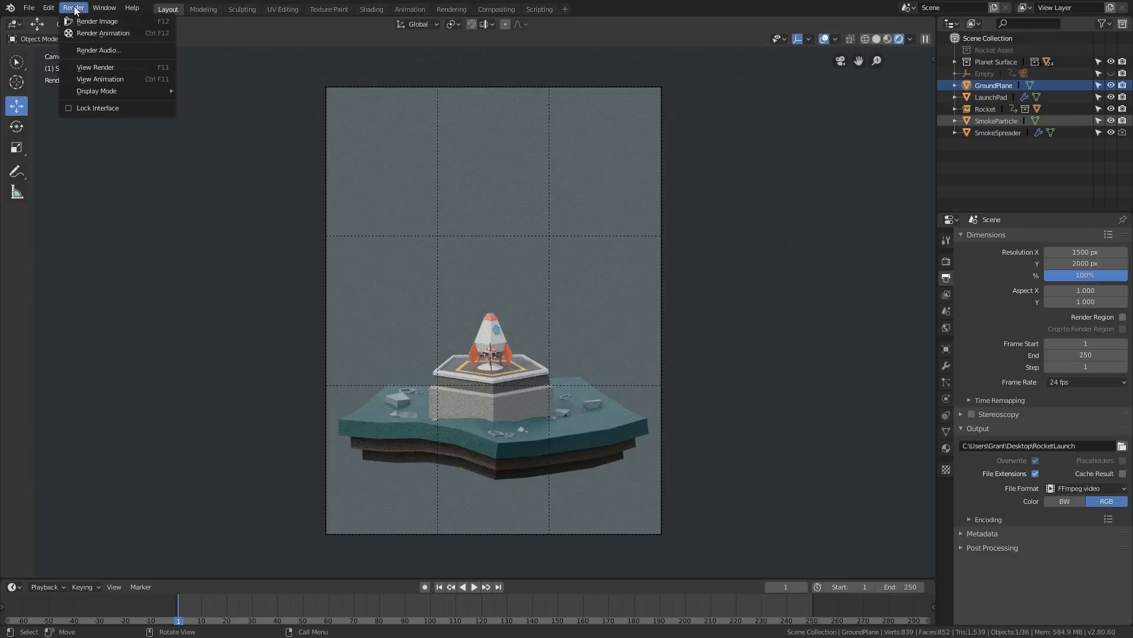
left_click(131, 38)
left_click(866, 9)
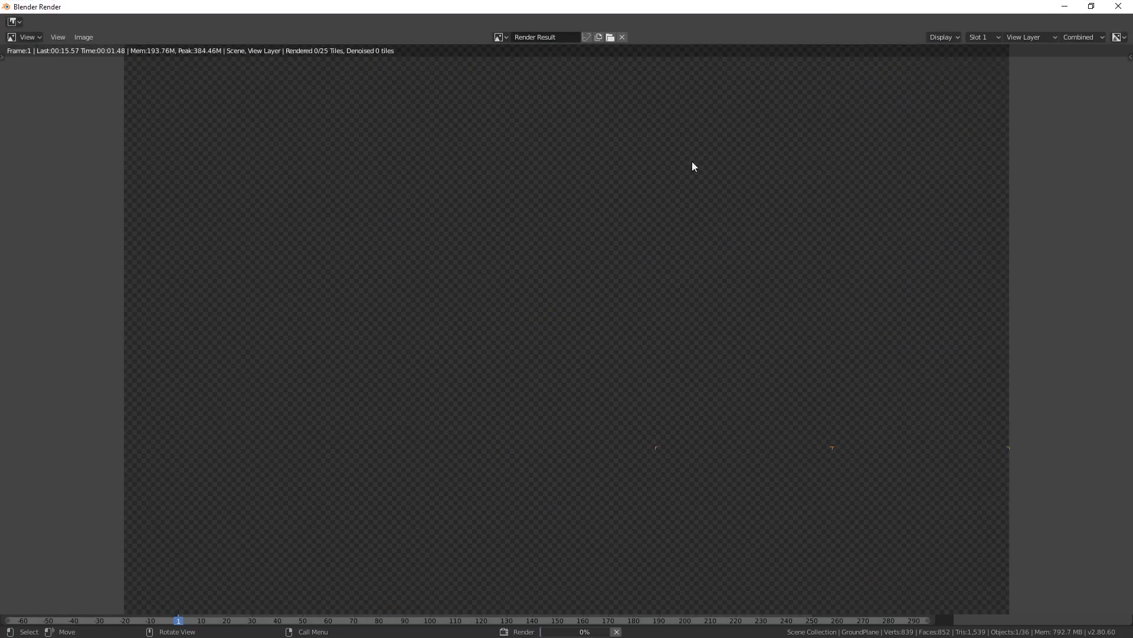
scroll(667, 202, "down", 4)
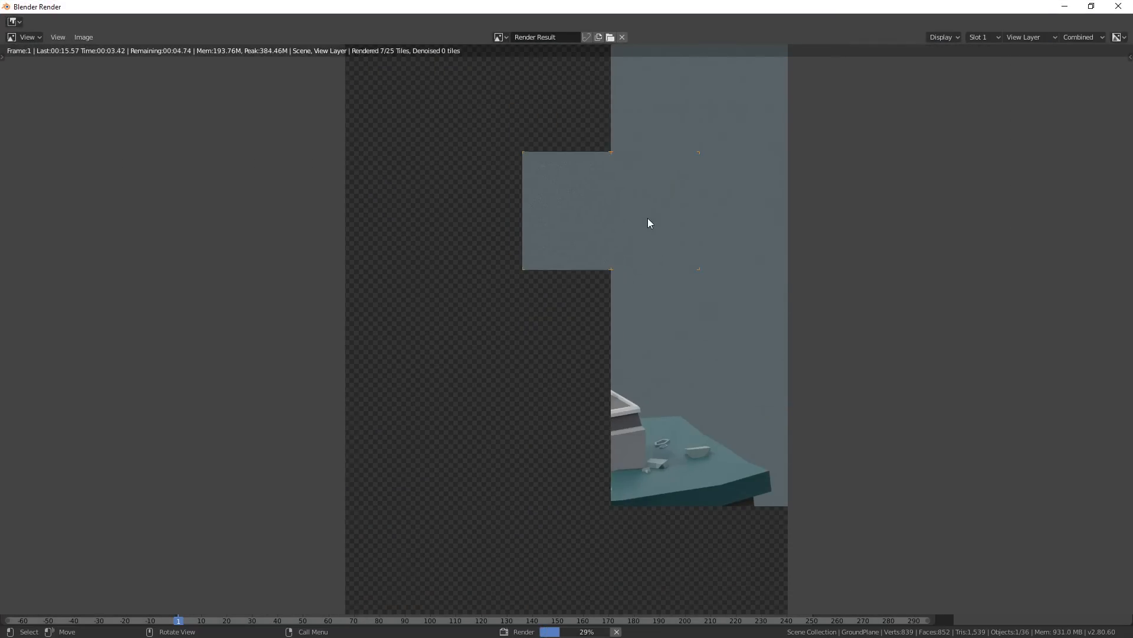
scroll(639, 228, "down", 1)
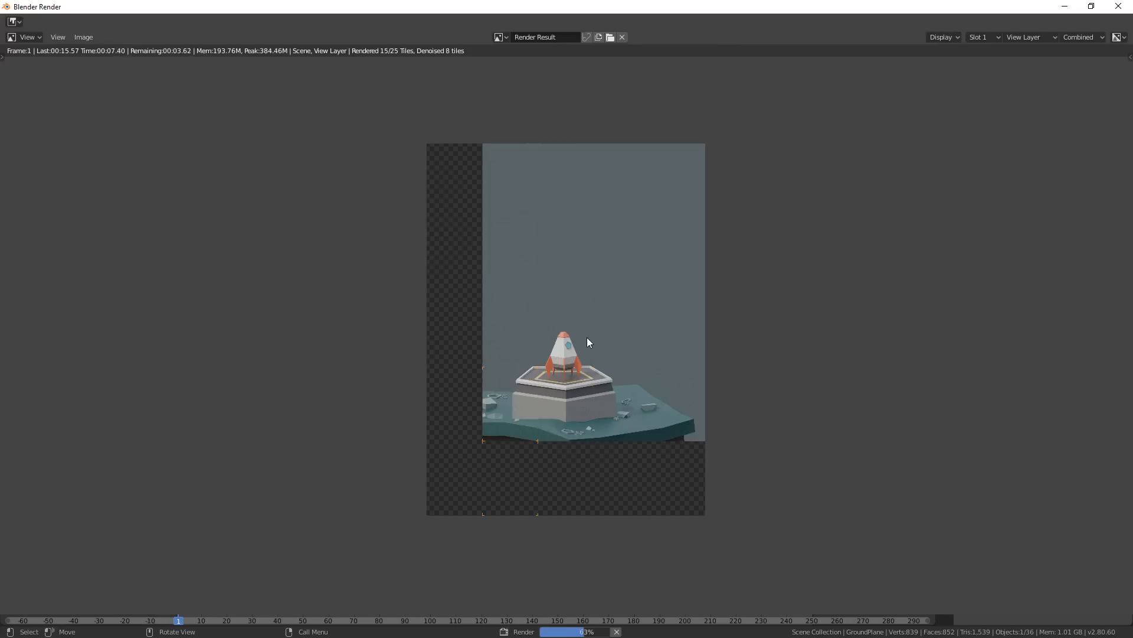
scroll(587, 340, "up", 2)
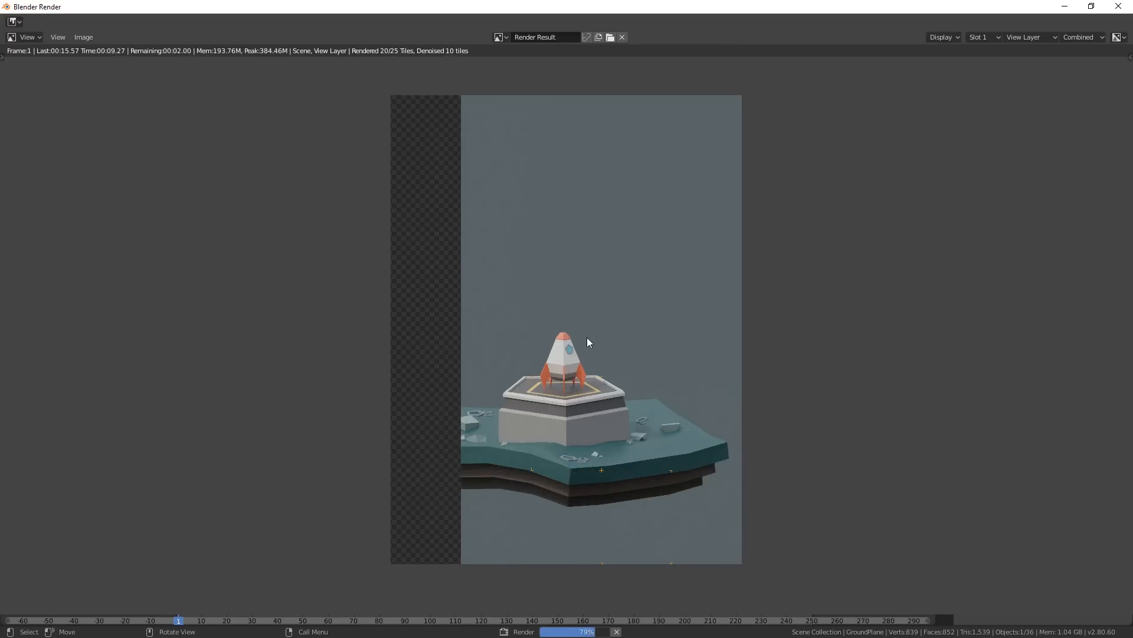
scroll(587, 339, "down", 1)
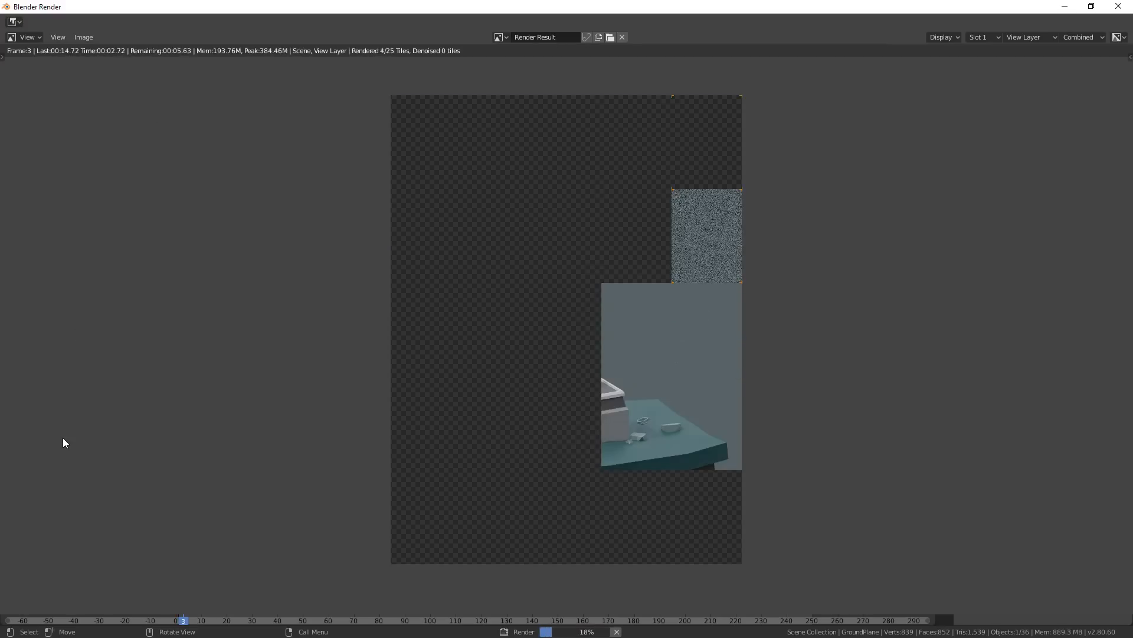
Switch away from the render window, open the Windows Calculator, and place it beside the camera view
key("alt+Tab")
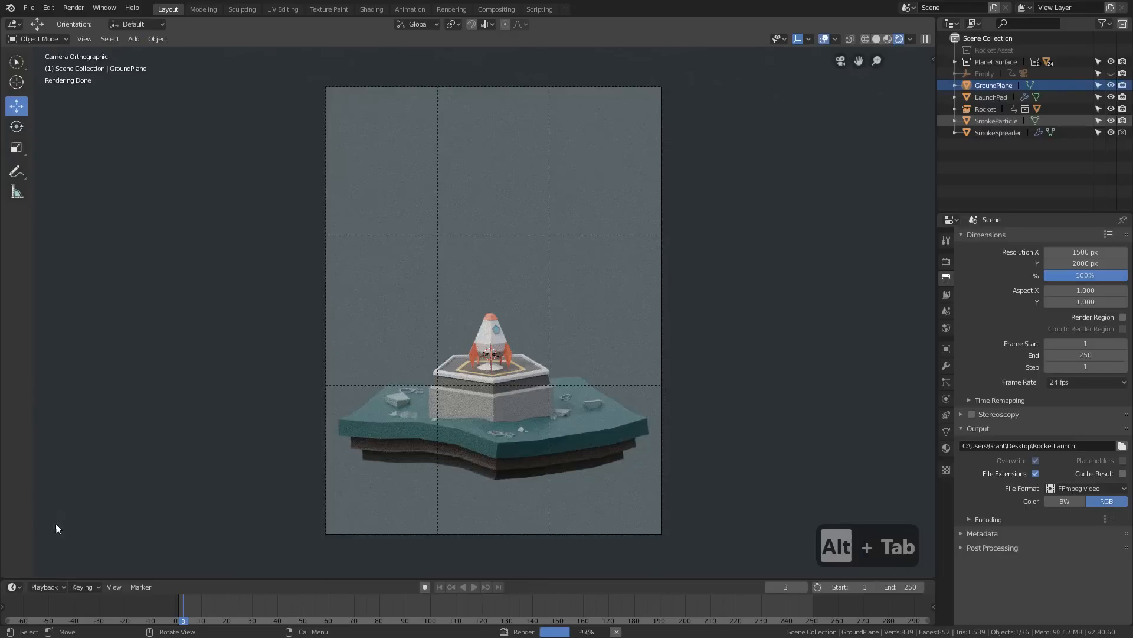
key("super")
type("c")
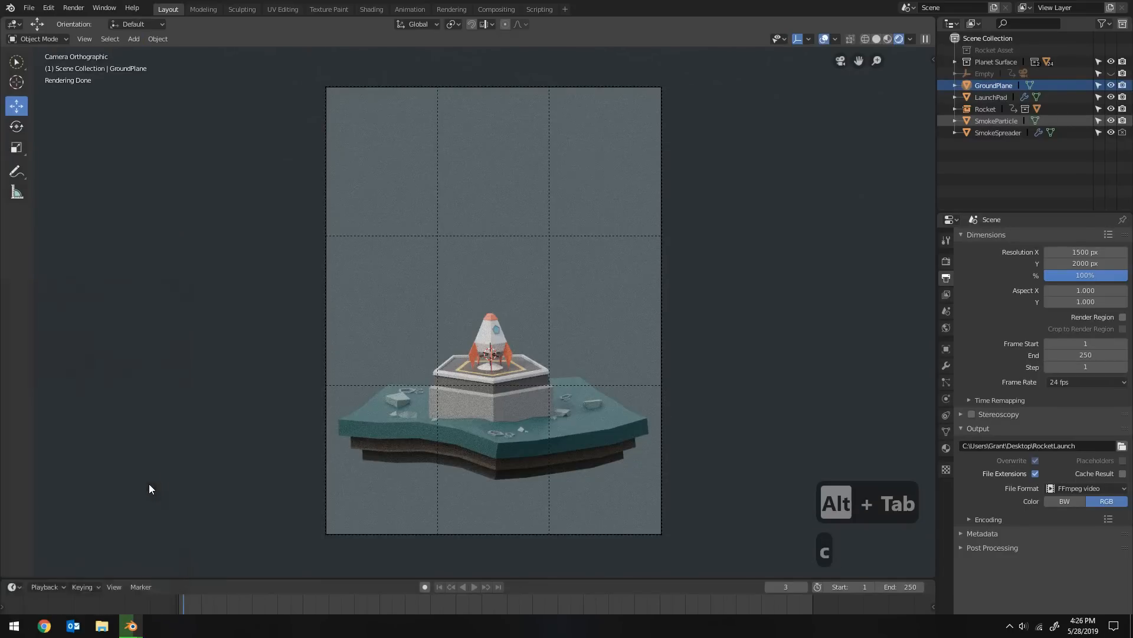
type("alc")
key("Return")
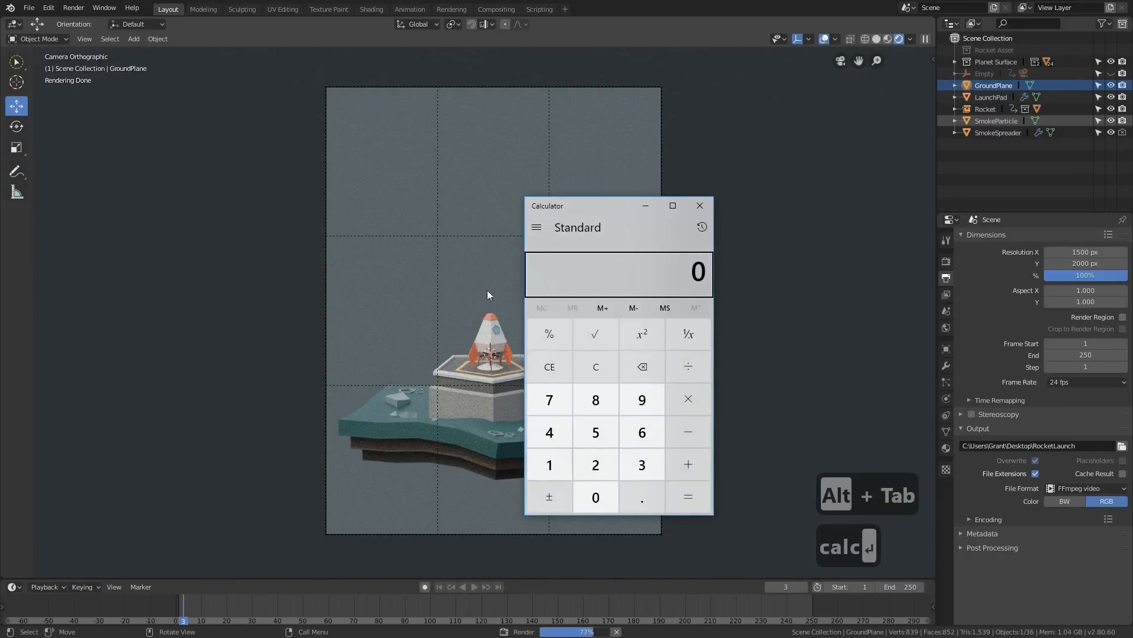
left_click_drag(587, 206, 760, 186)
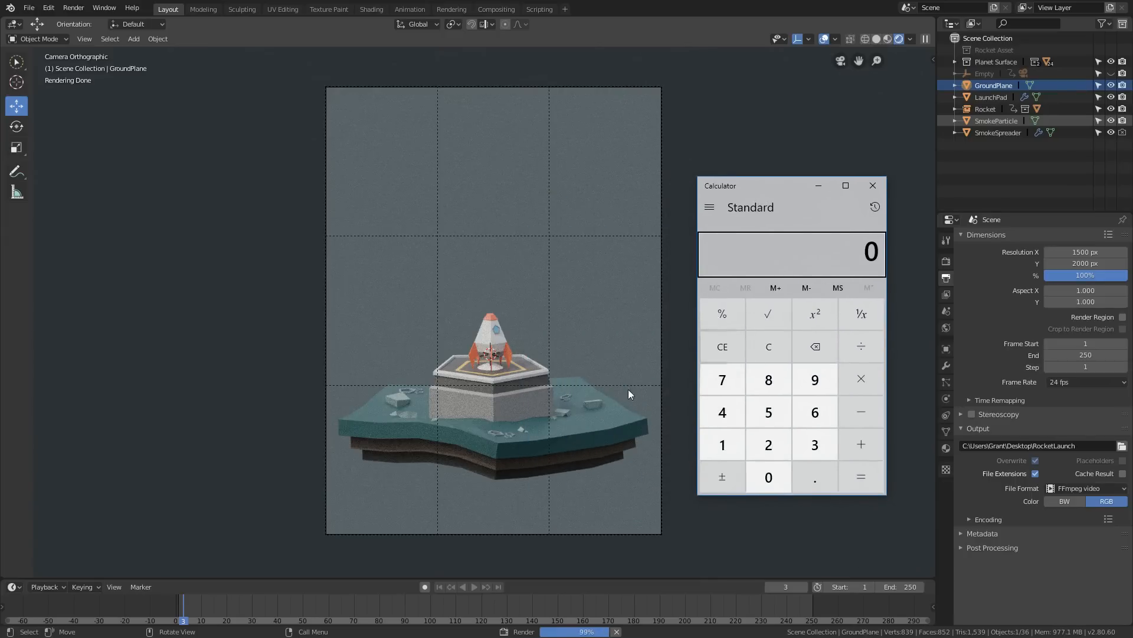
left_click(725, 441)
left_click(728, 414)
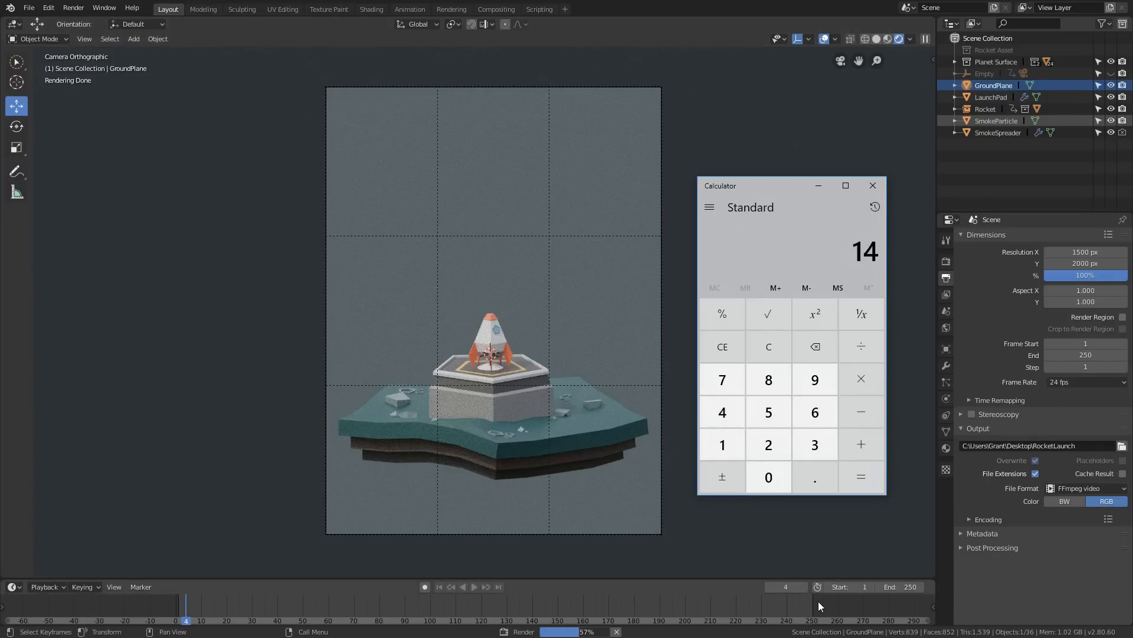
left_click(773, 448)
left_click(770, 413)
left_click(767, 475)
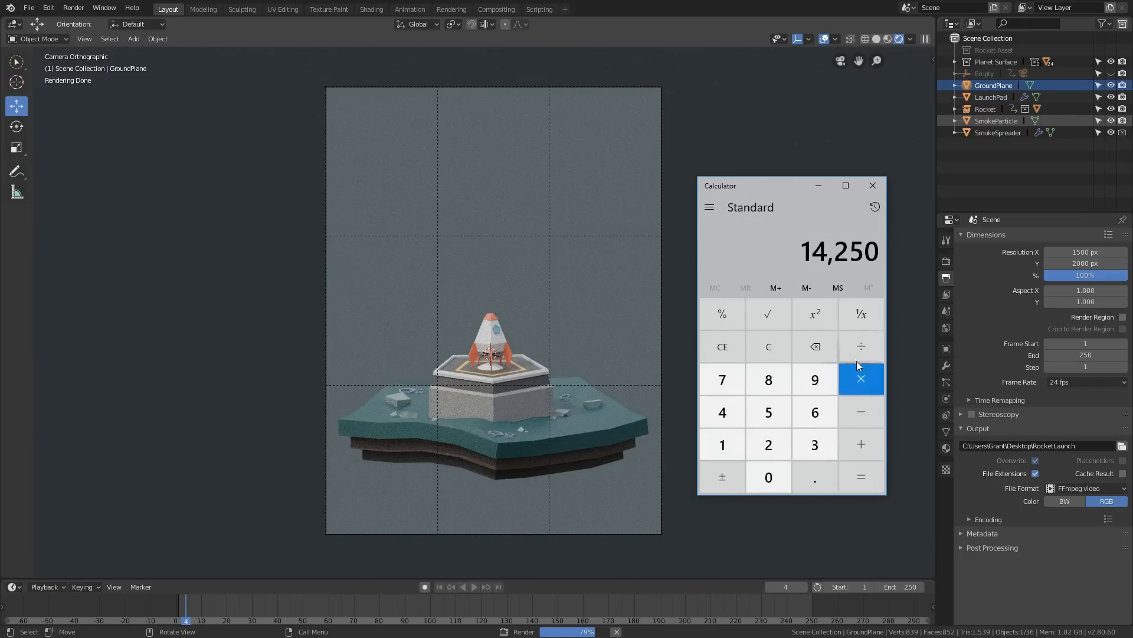
left_click(765, 349)
Multiply 14 seconds per frame by 250 frames in the Calculator to estimate the animation's render time
left_click(723, 443)
left_click(722, 412)
left_click(857, 381)
left_click(780, 447)
left_click(769, 413)
left_click(777, 481)
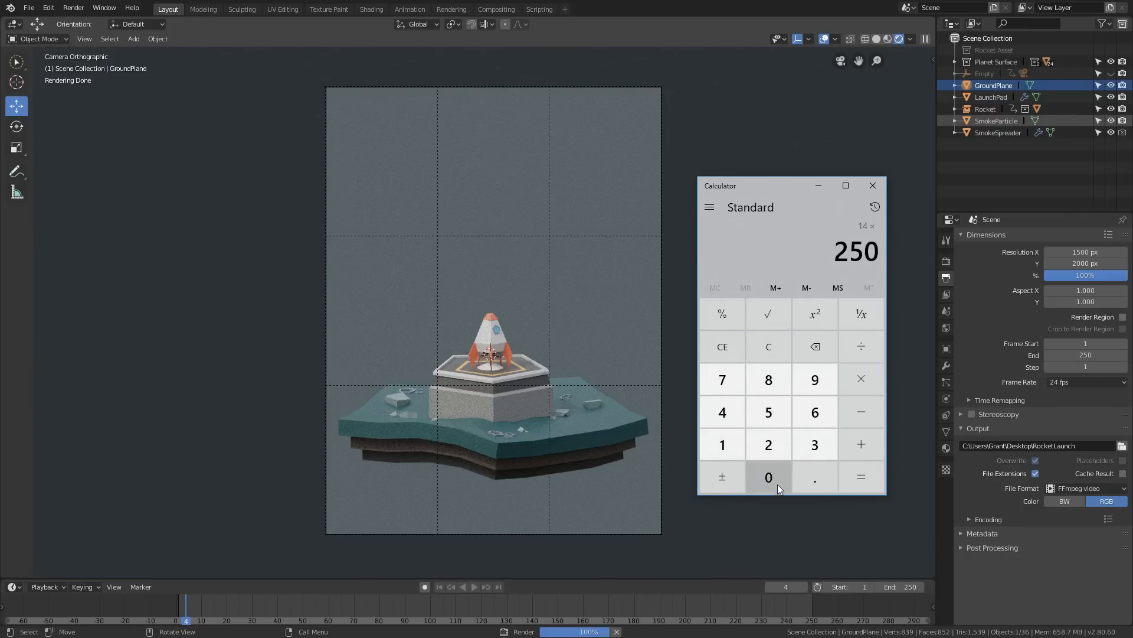
left_click(866, 480)
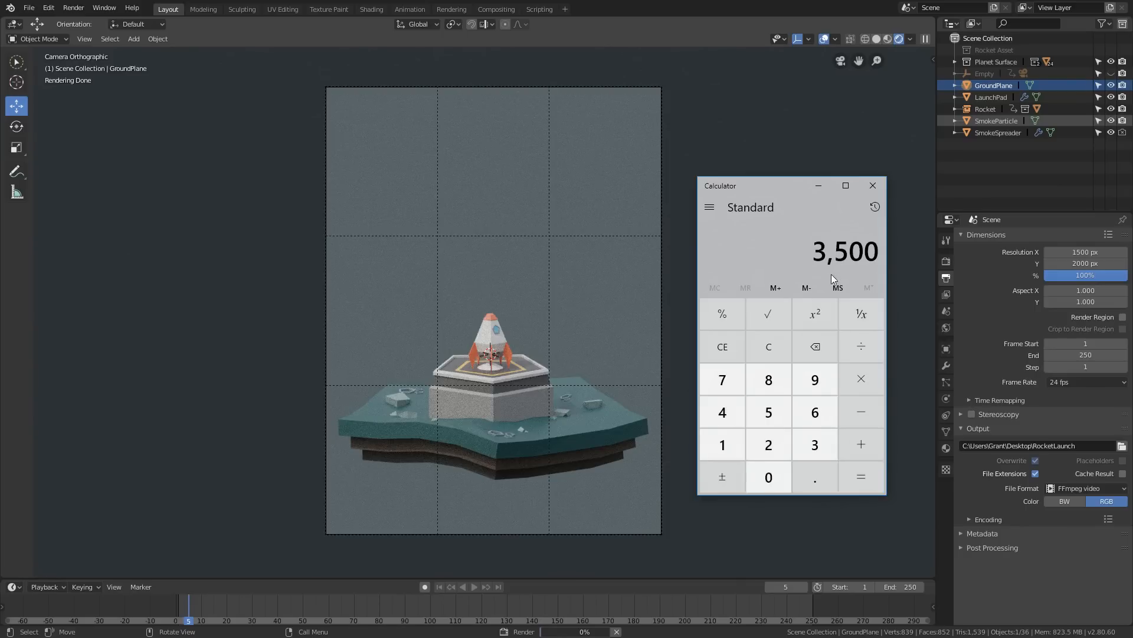
Divide the total seconds by 60 to convert the render time to minutes, and highlight the result
left_click(866, 343)
left_click(815, 412)
left_click(769, 476)
left_click(859, 477)
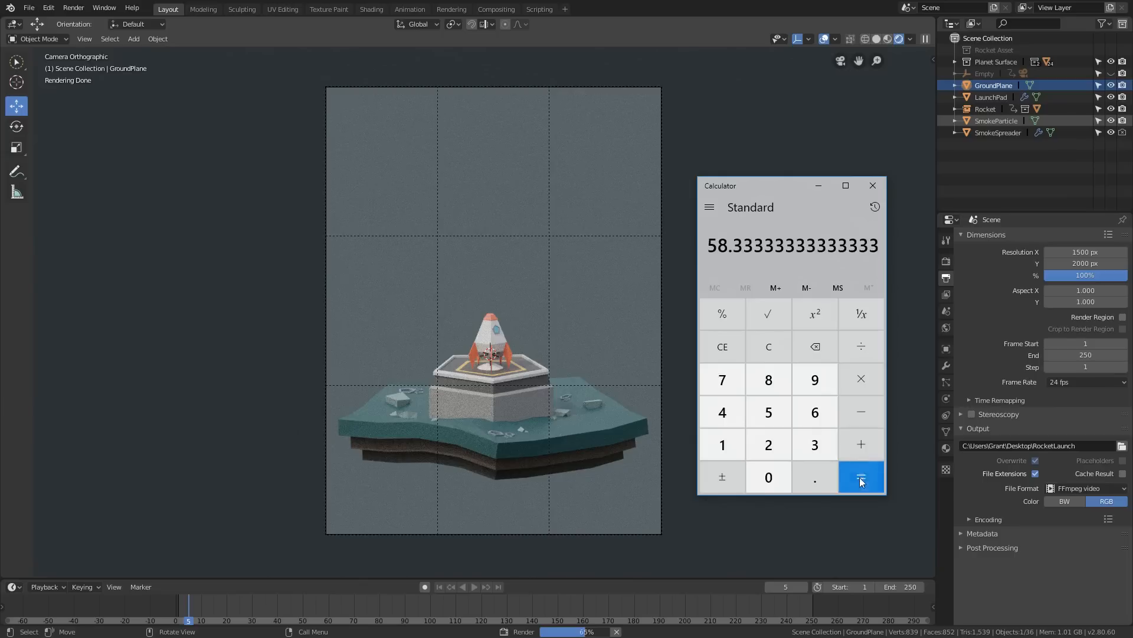
left_click_drag(708, 247, 886, 239)
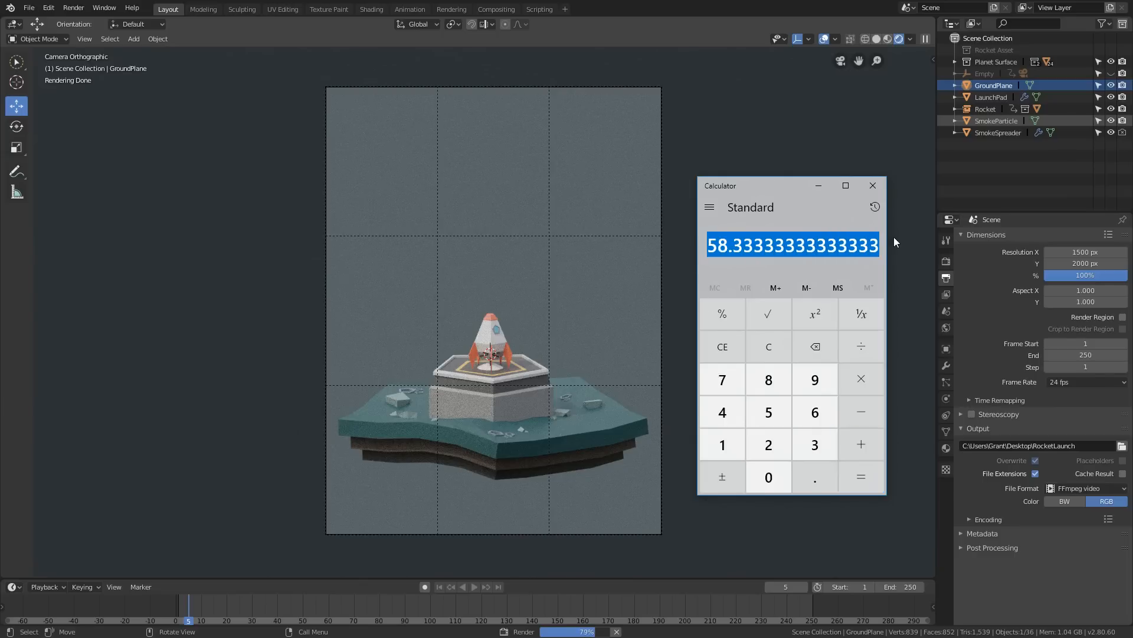